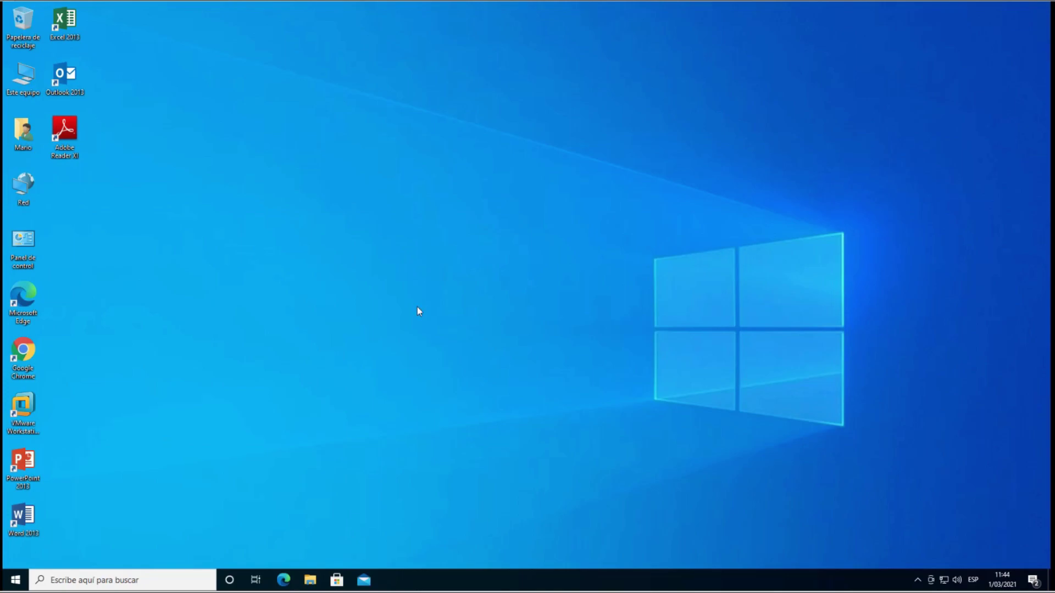
Search Windows for "ejecutar" and open the Run dialog (Ejecutar)
key("super+r")
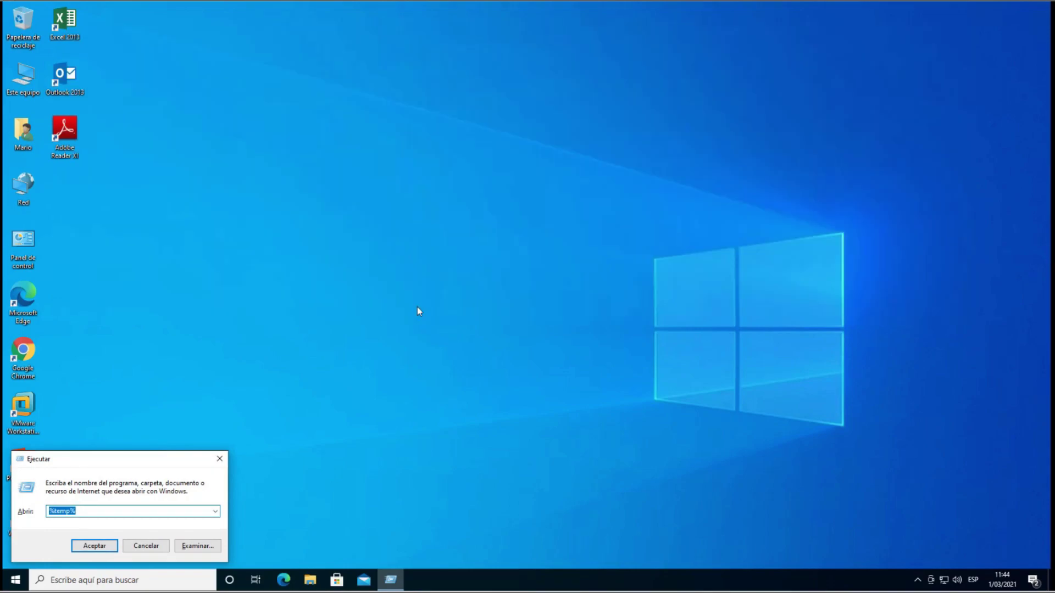
left_click(219, 459)
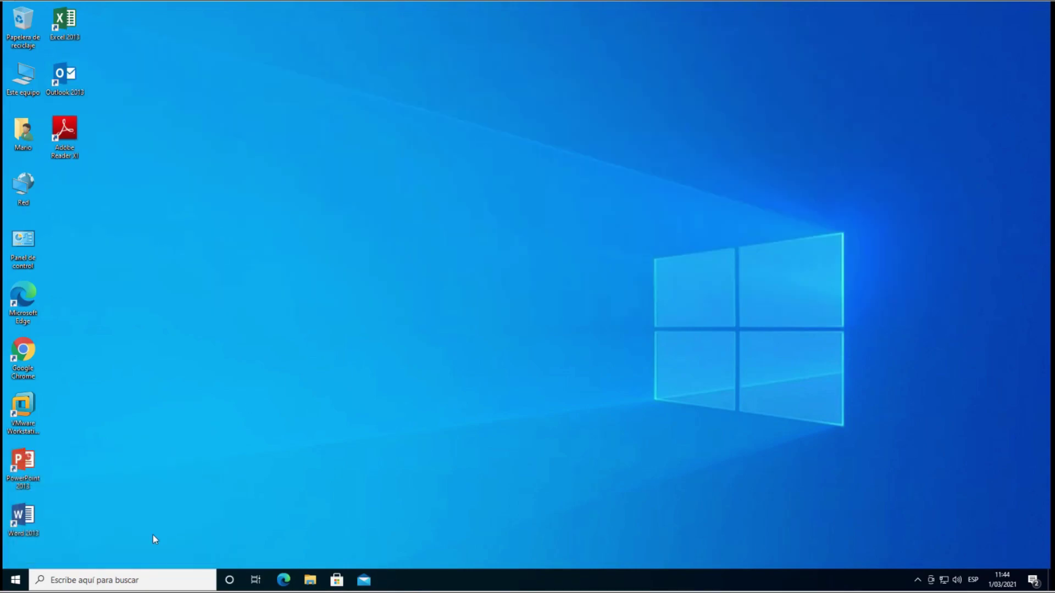
left_click(80, 581)
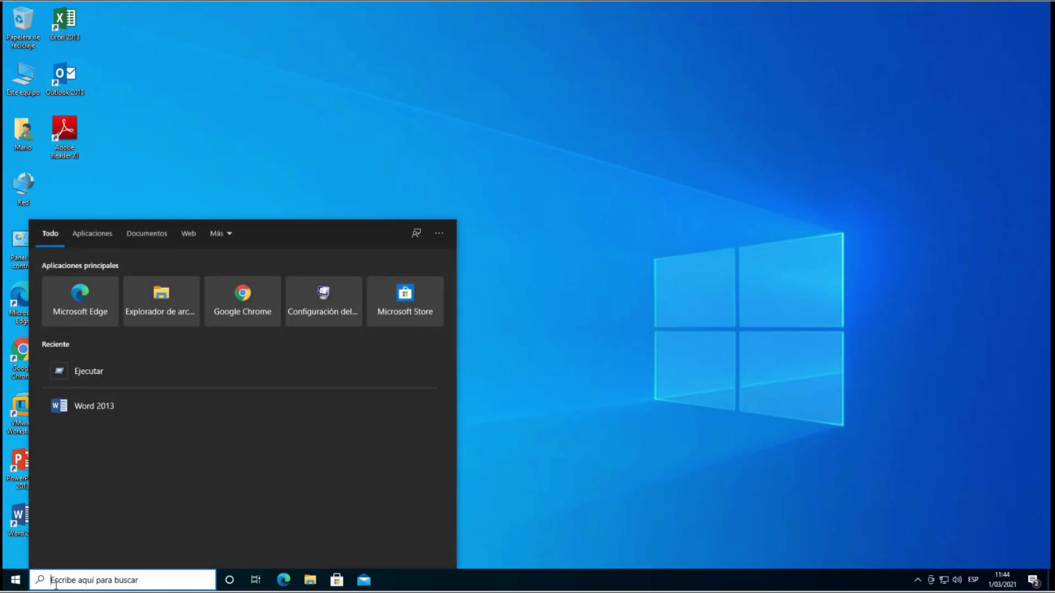
type("ejeci")
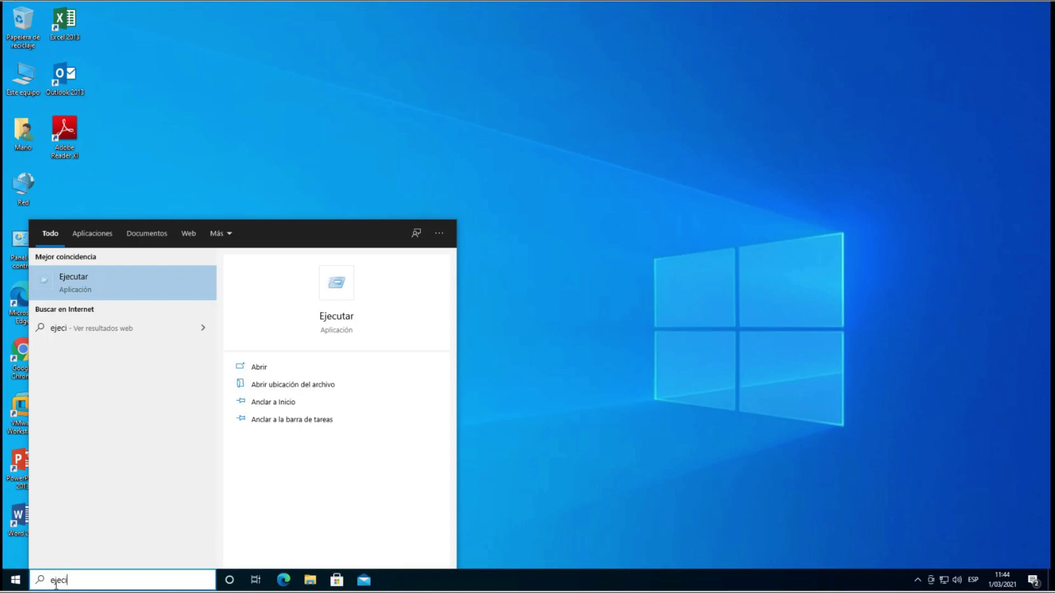
key("BackSpace")
type("utar")
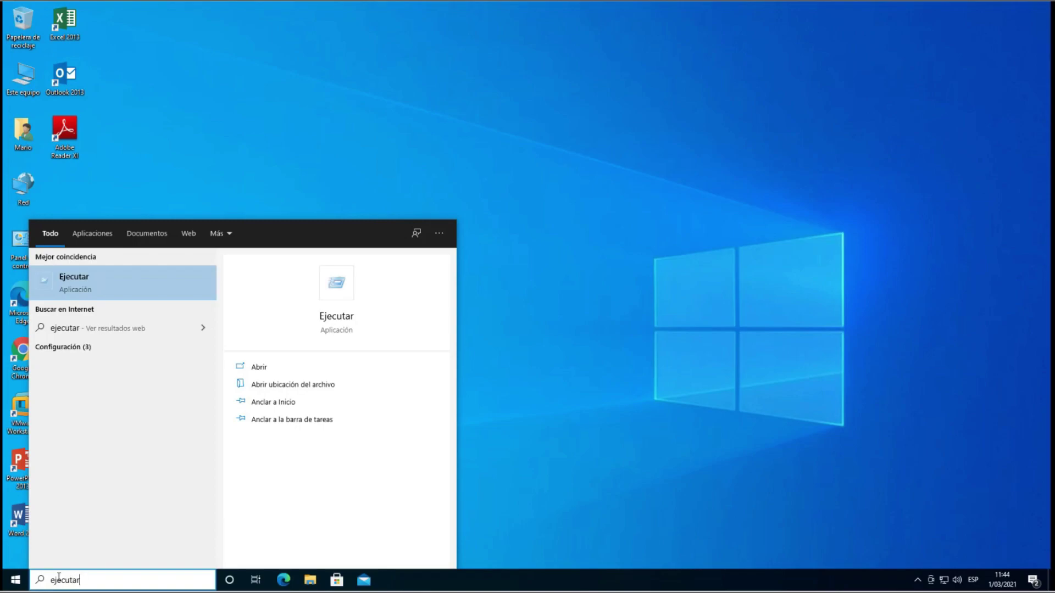
left_click(113, 291)
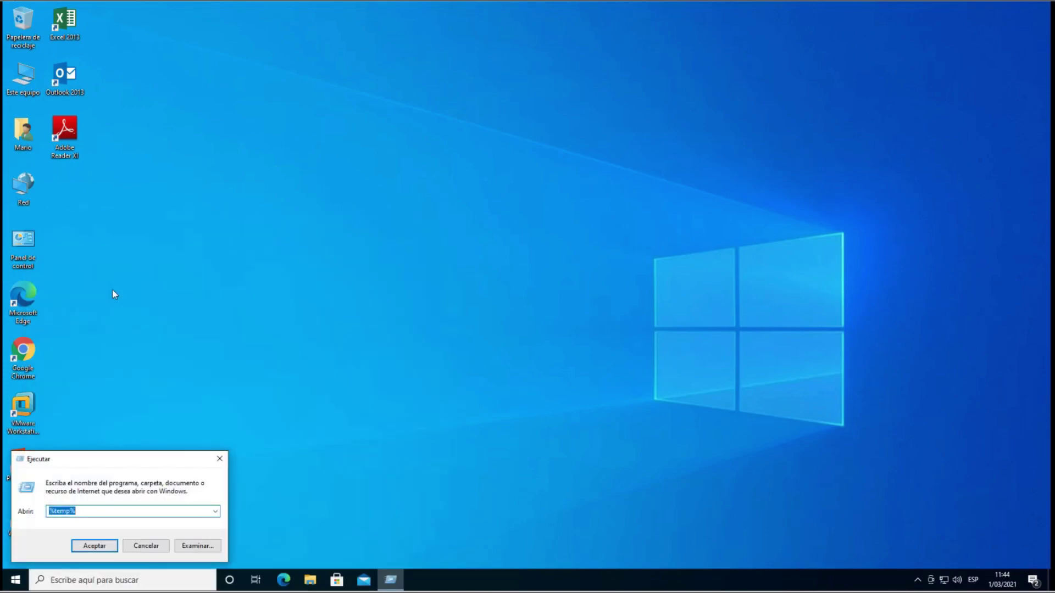
Run %temp% to open the user's temporary files folder
key("BackSpace")
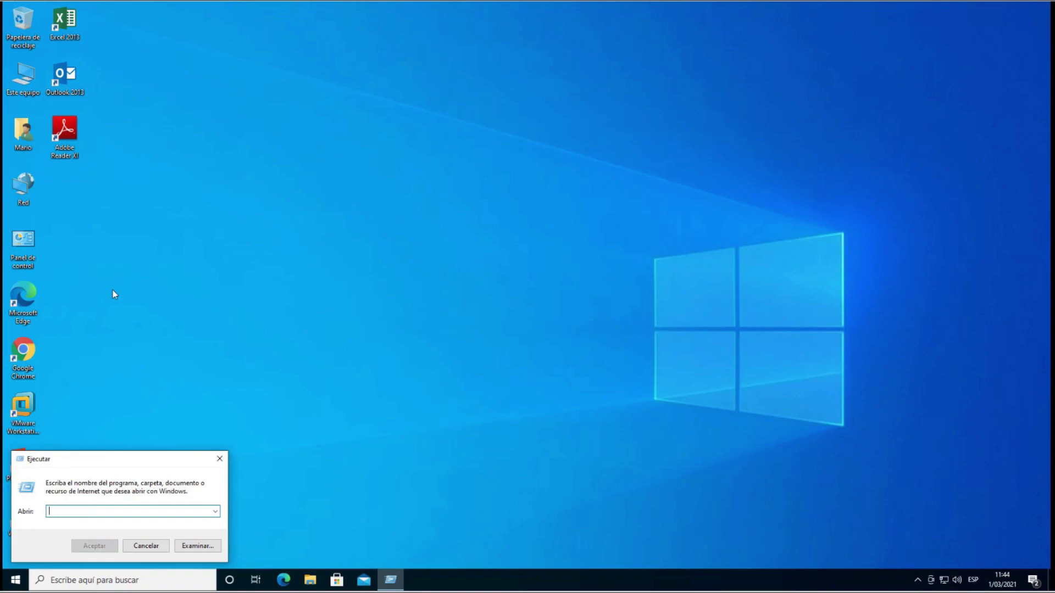
type("%temp")
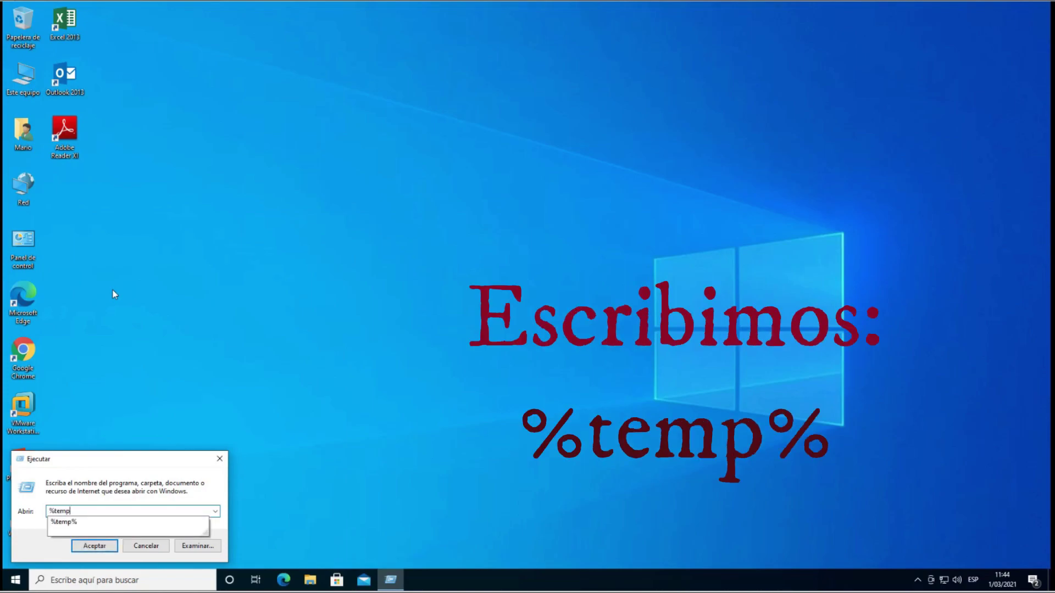
type("%")
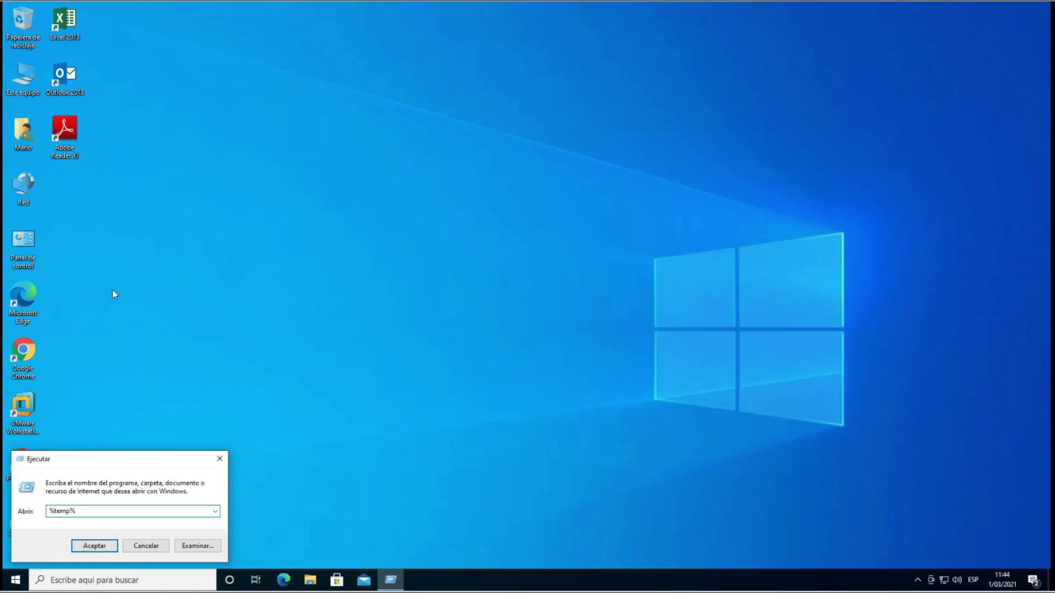
left_click(114, 546)
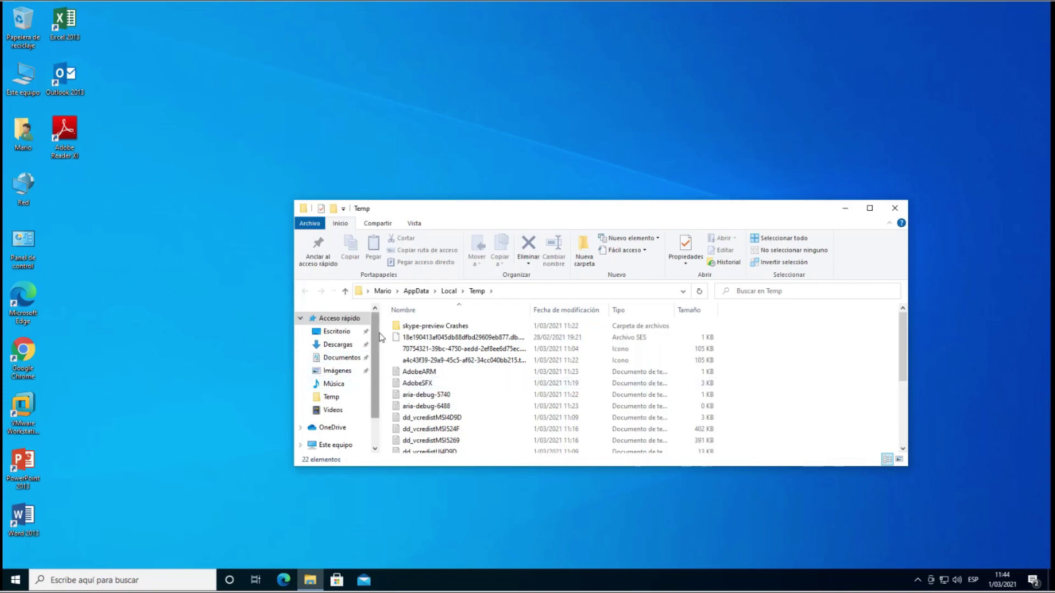
left_click_drag(387, 325, 465, 496)
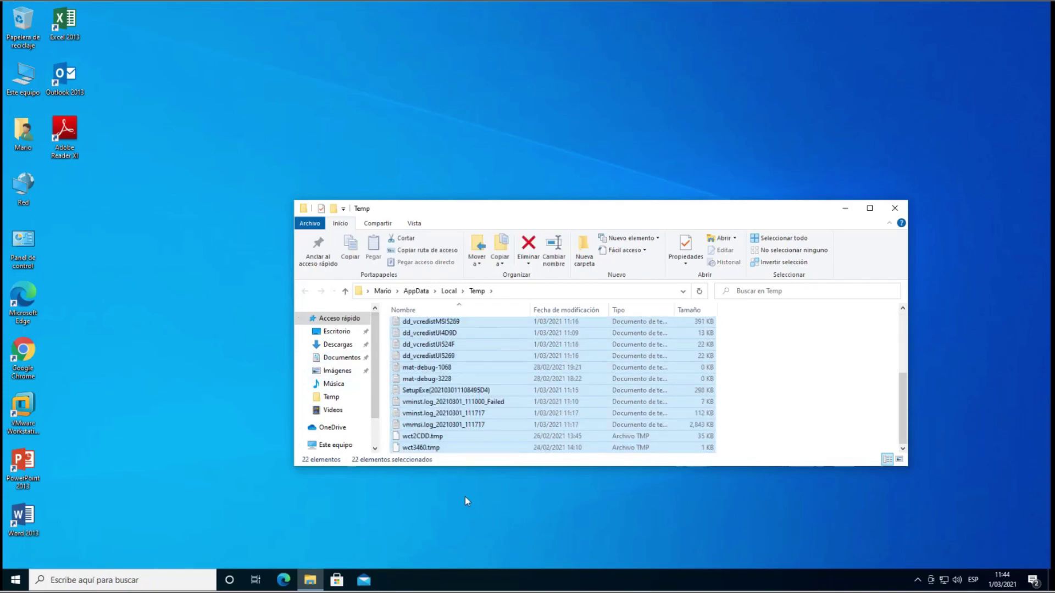
left_click(384, 402)
scroll(387, 398, "up", 4)
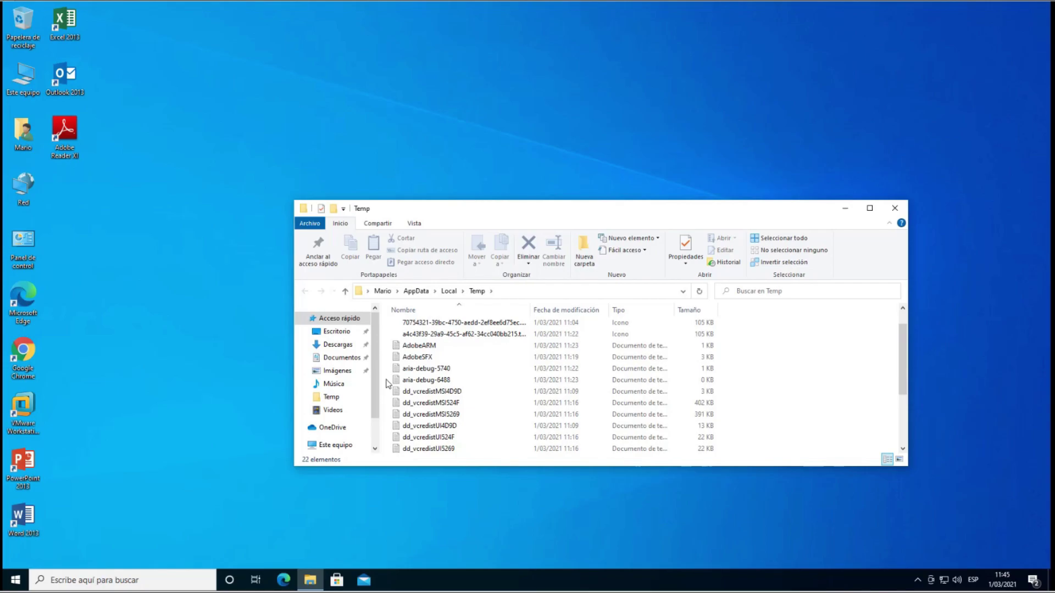
left_click_drag(383, 323, 463, 522)
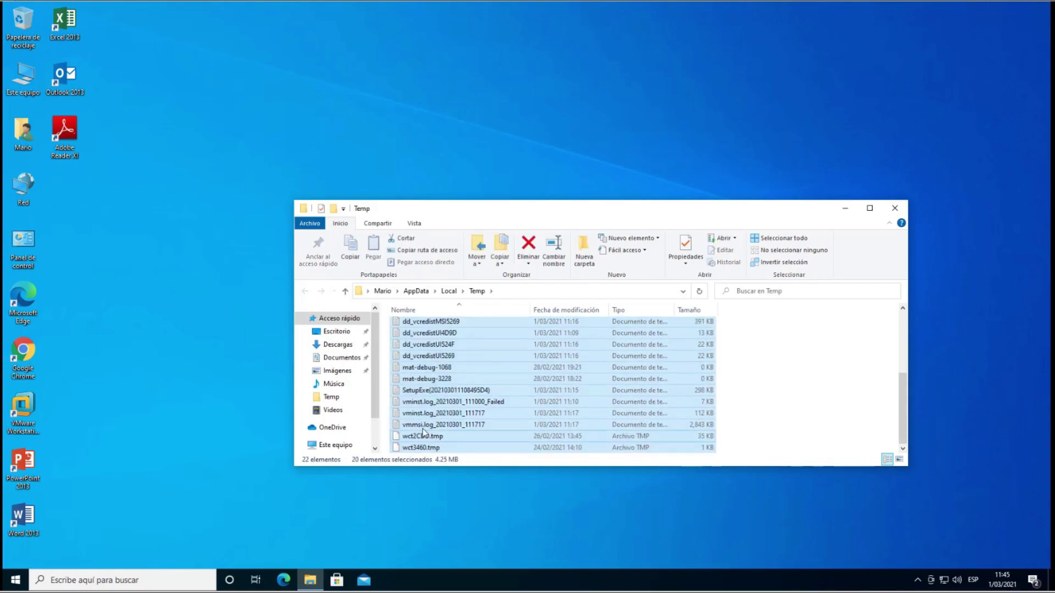
left_click(386, 420)
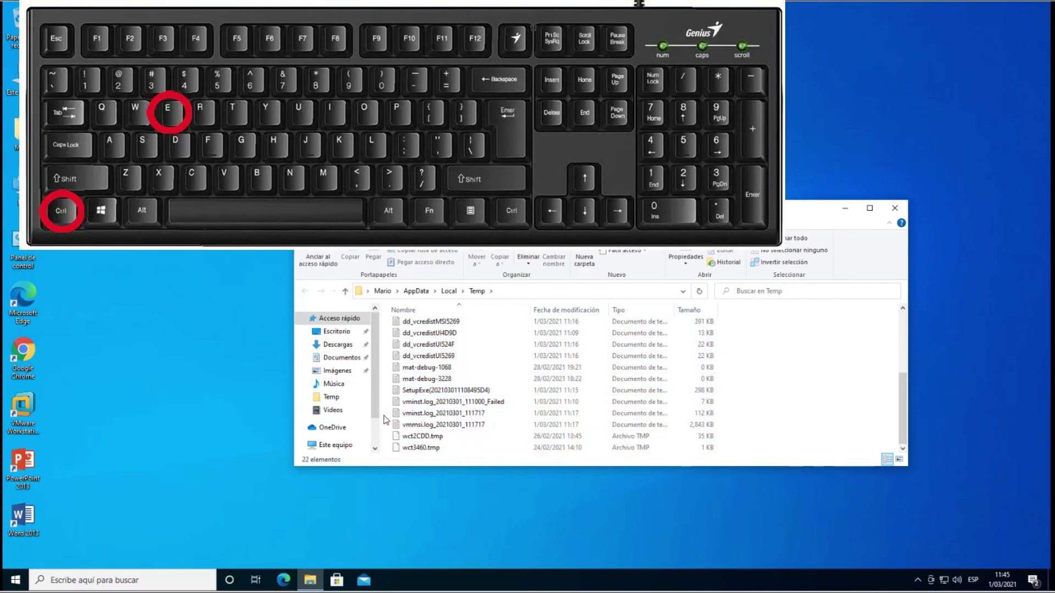
Permanently delete all items in the user's Temp folder, skipping every file that is in use
key("ctrl+e")
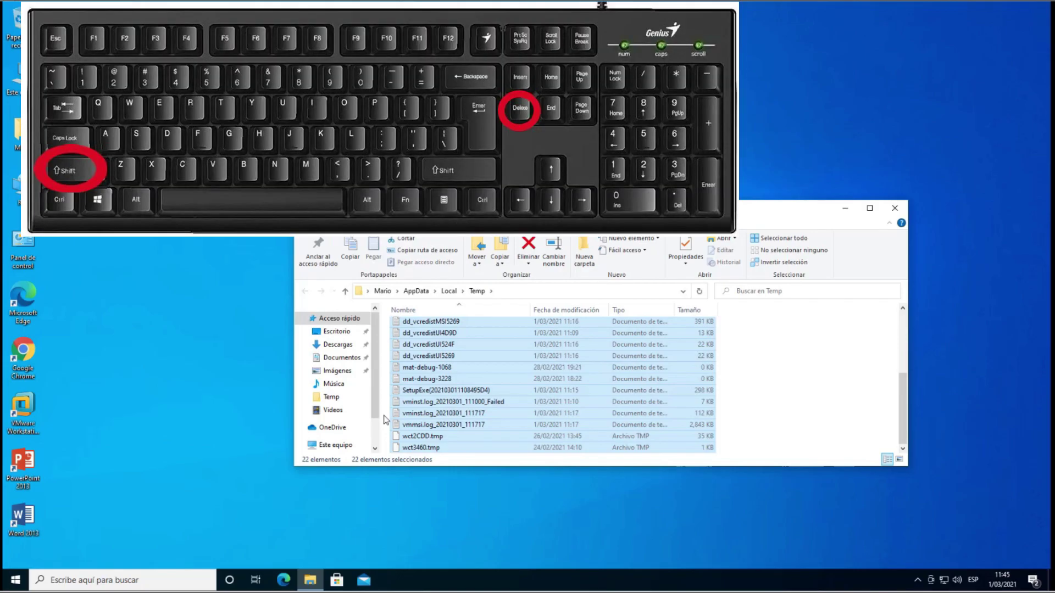
key("shift+Delete")
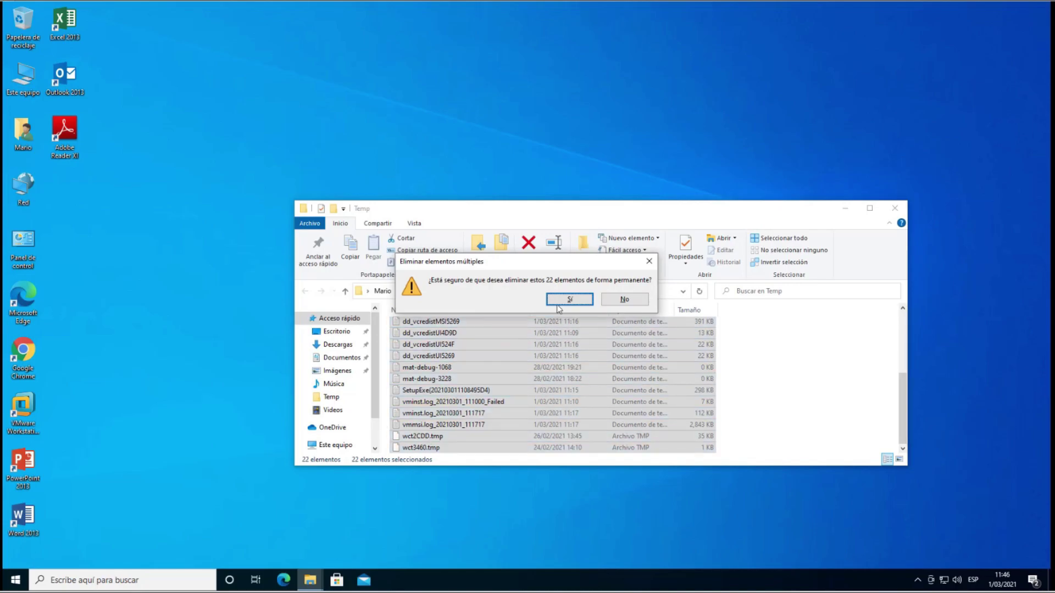
left_click(568, 297)
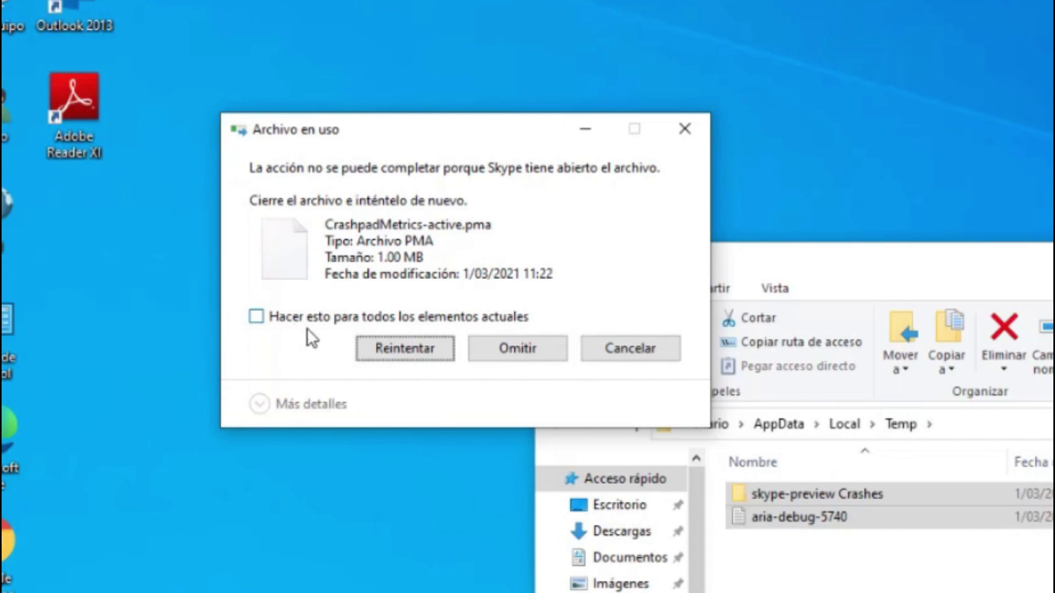
left_click(261, 322)
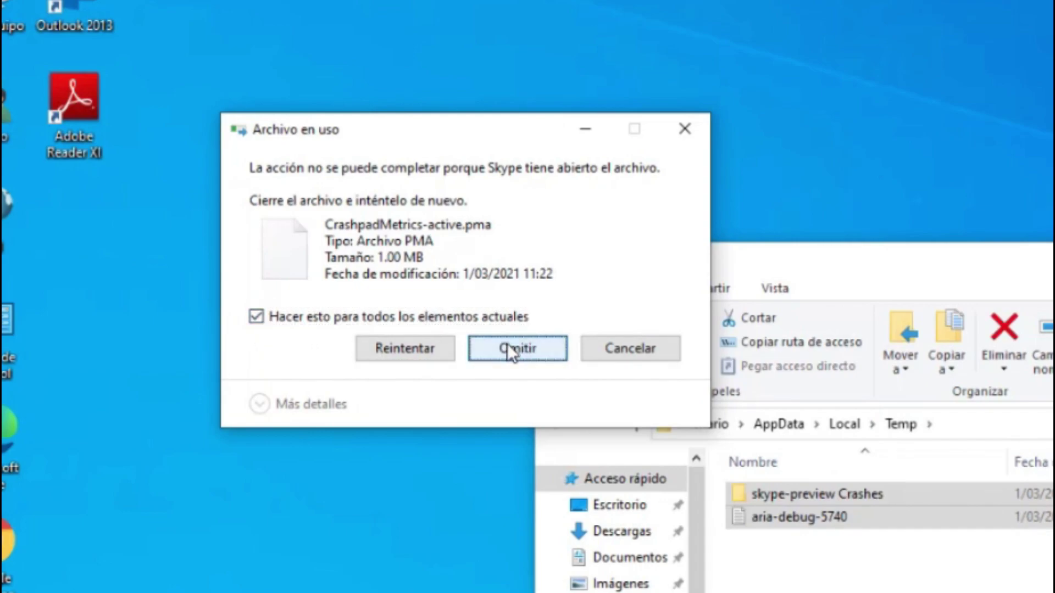
left_click(507, 345)
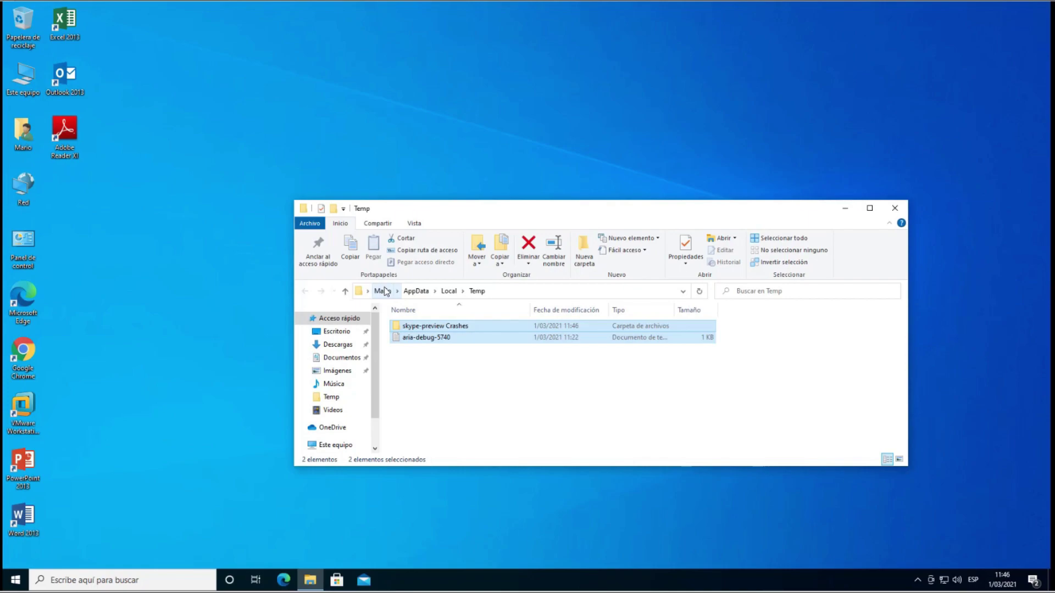
Try to delete the remaining skype-preview Crashes folder and aria-debug-5740 file, skipping all items in use
left_click(468, 368)
left_click_drag(394, 357, 473, 321)
right_click(461, 328)
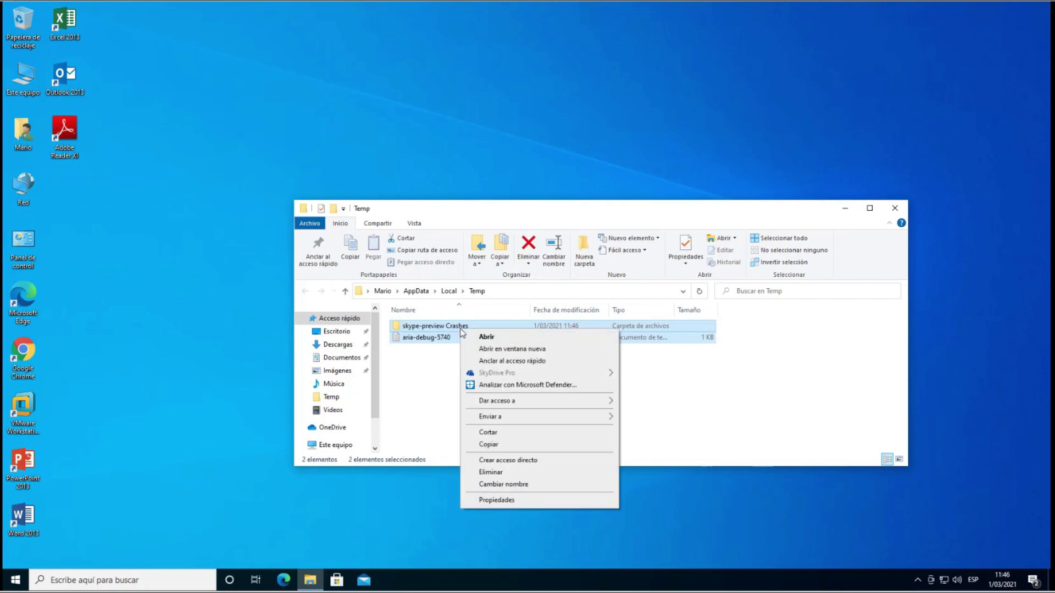
left_click(503, 475)
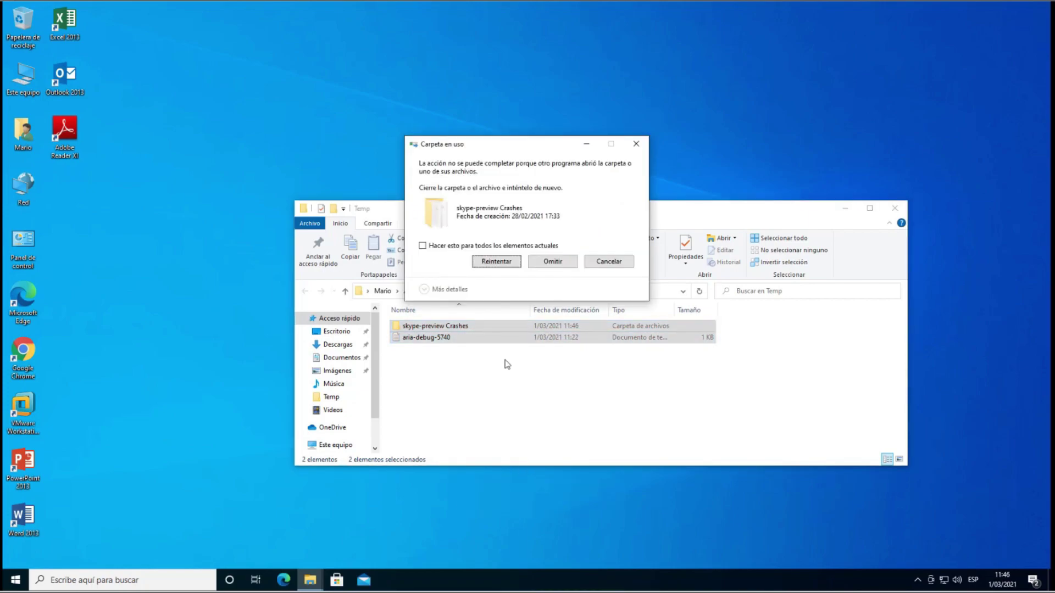
left_click(424, 247)
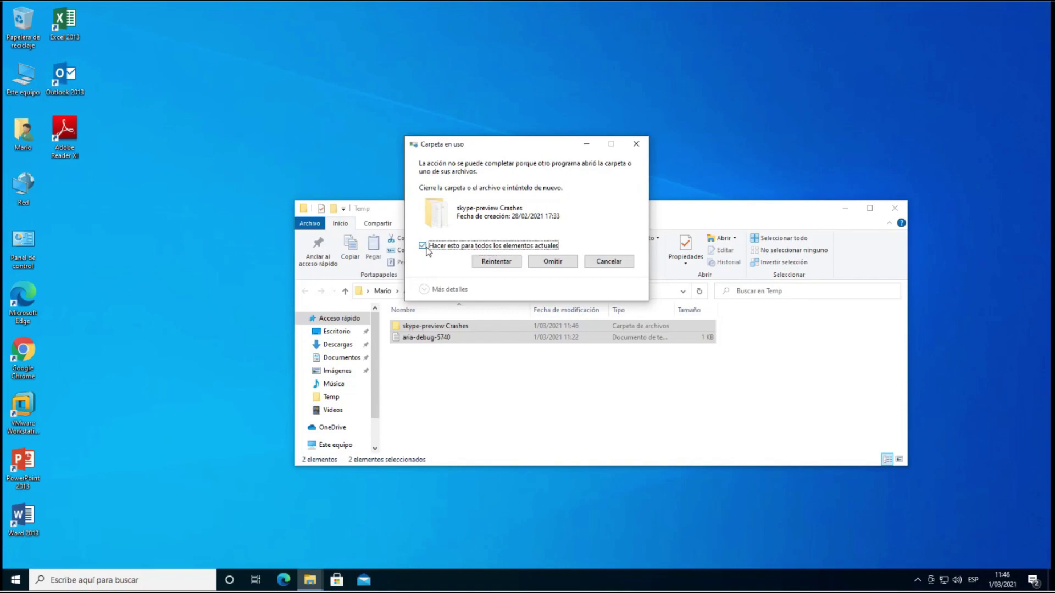
left_click(559, 264)
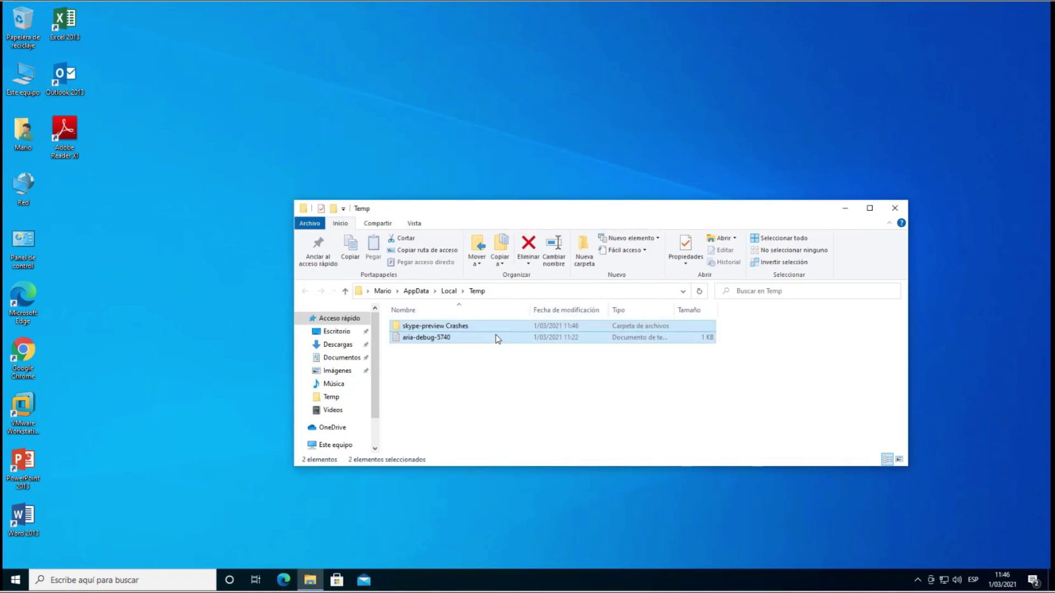
Close the user's Temp folder and open the Windows Temp folder by running temp
left_click(24, 44)
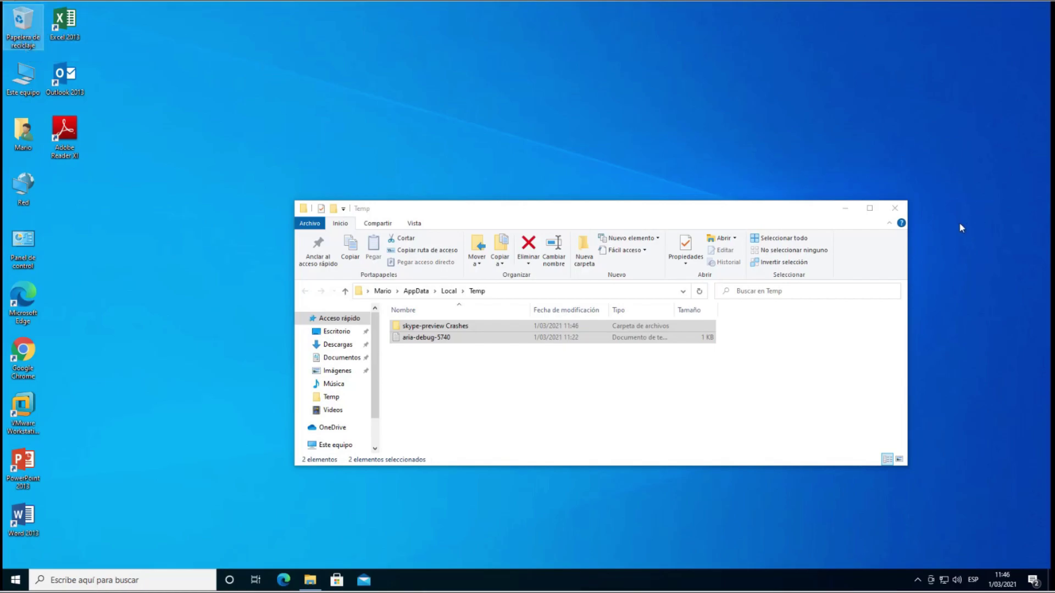
left_click(903, 206)
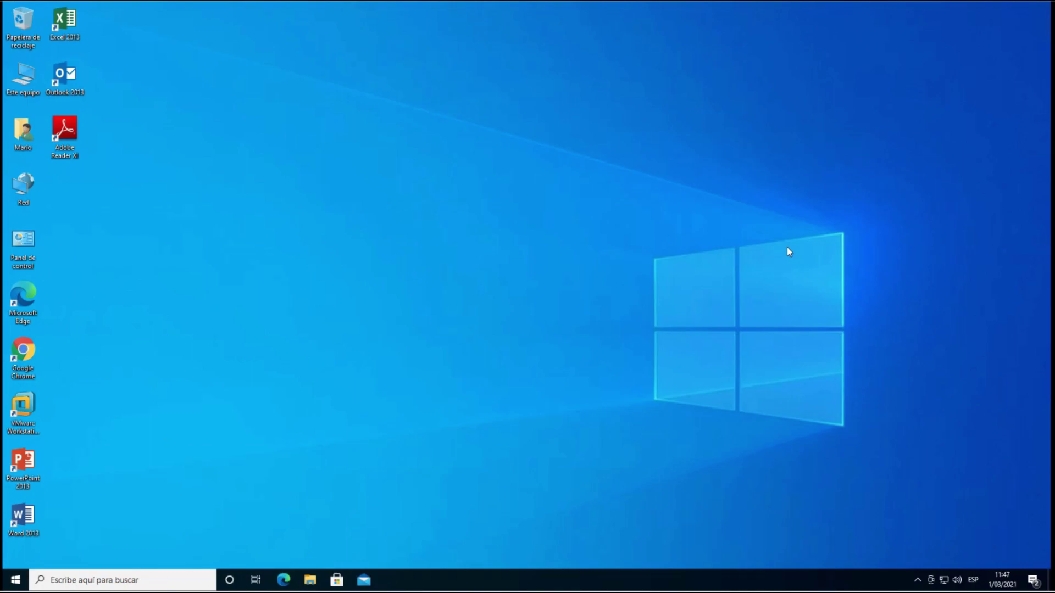
key("super+r")
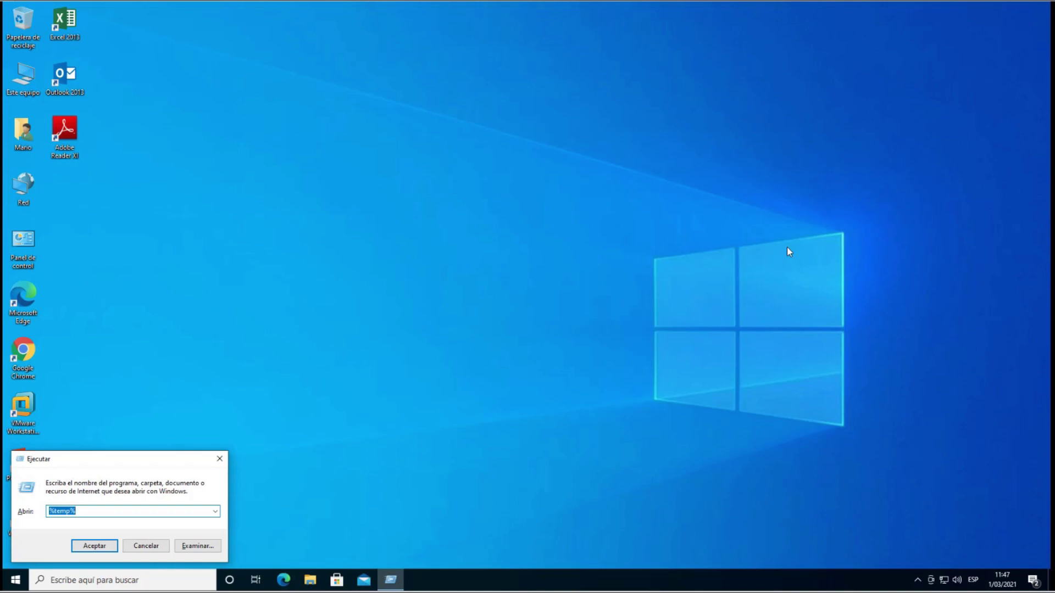
type("t")
type("mp")
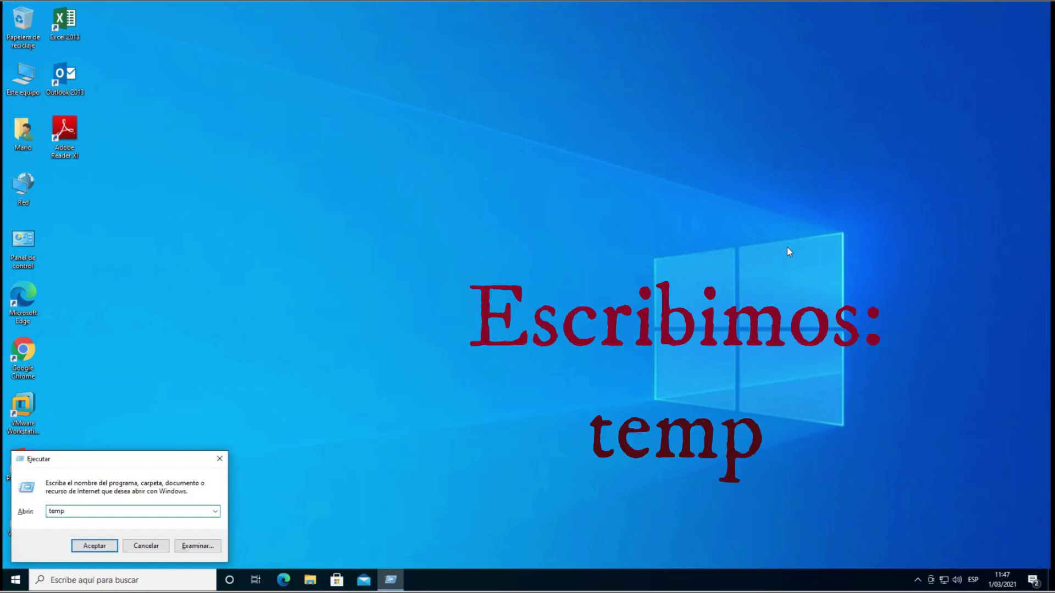
key("Return")
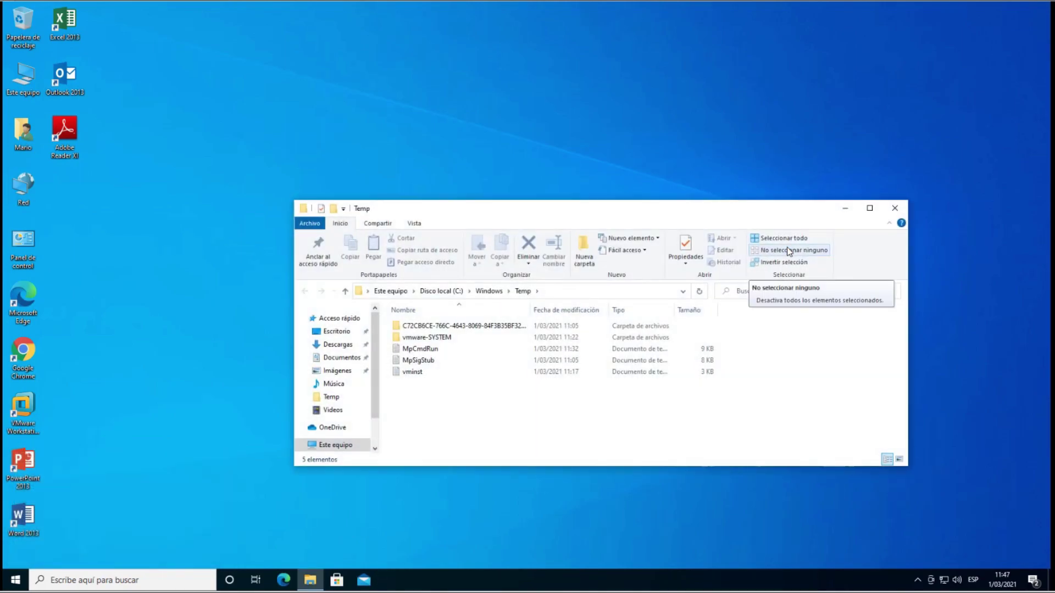
Permanently delete all items in the Windows Temp folder with administrator permission, skipping every file in use, and close the folder
key("ctrl+e")
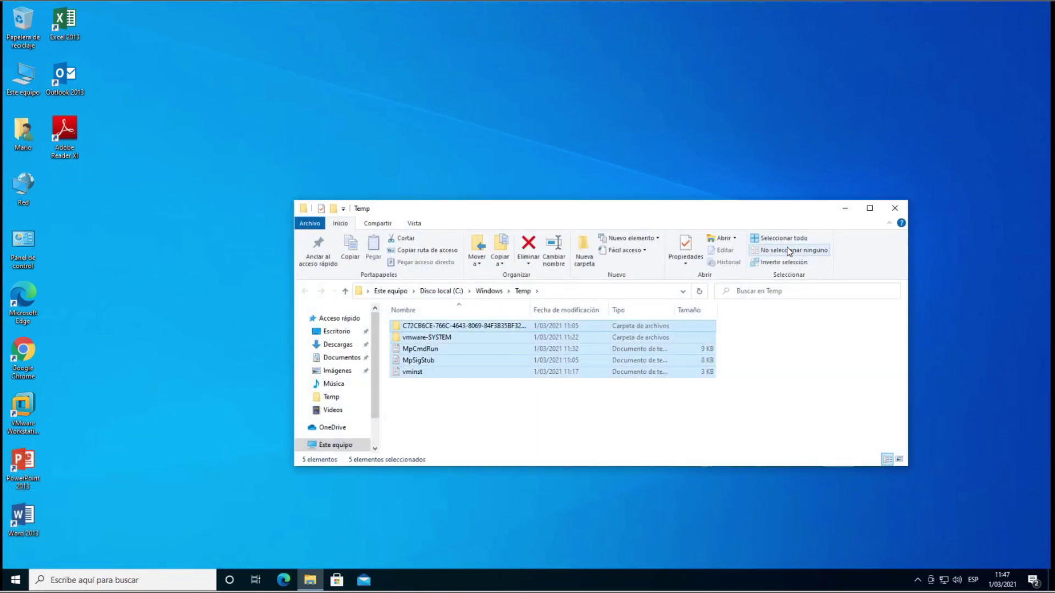
key("shift+Delete")
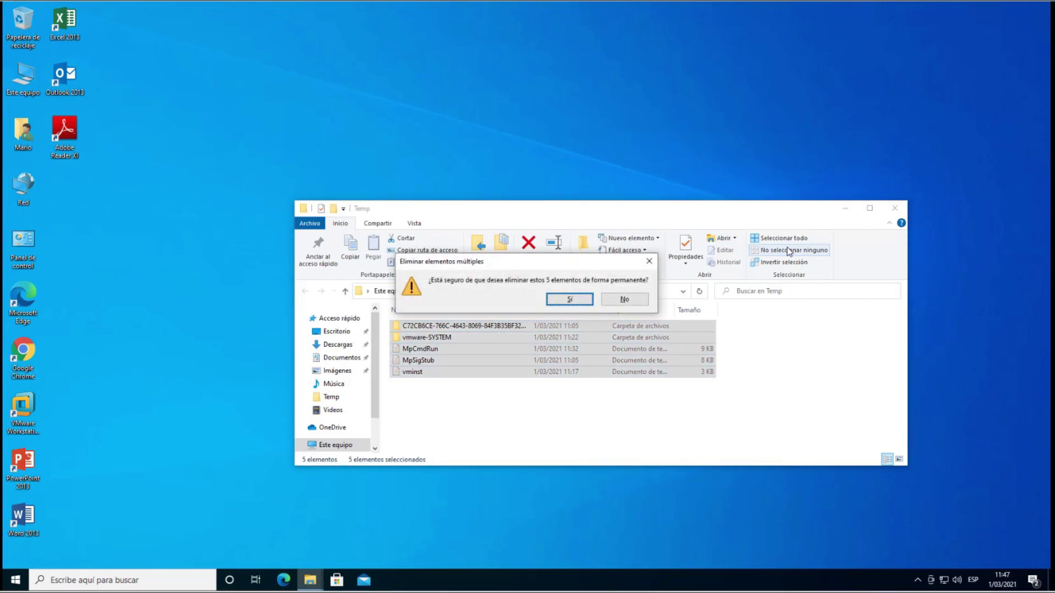
key("Return")
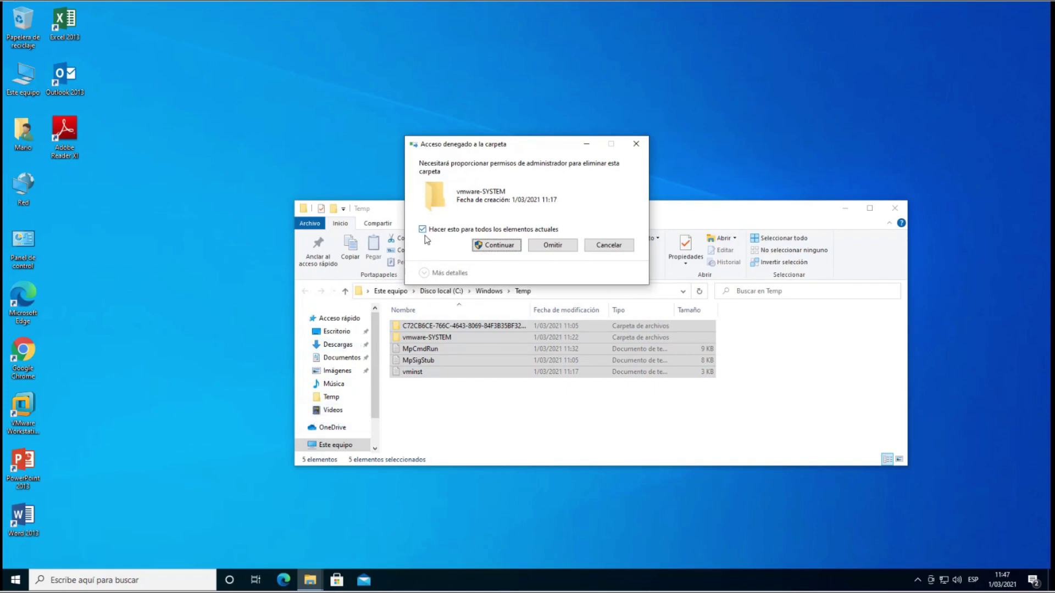
left_click(509, 249)
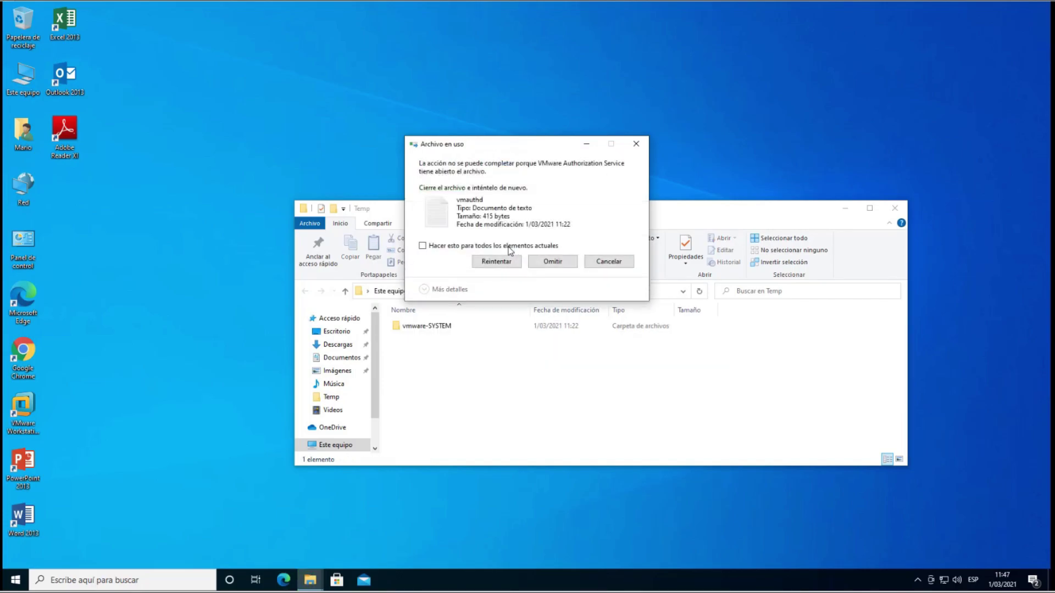
left_click(421, 246)
left_click(560, 265)
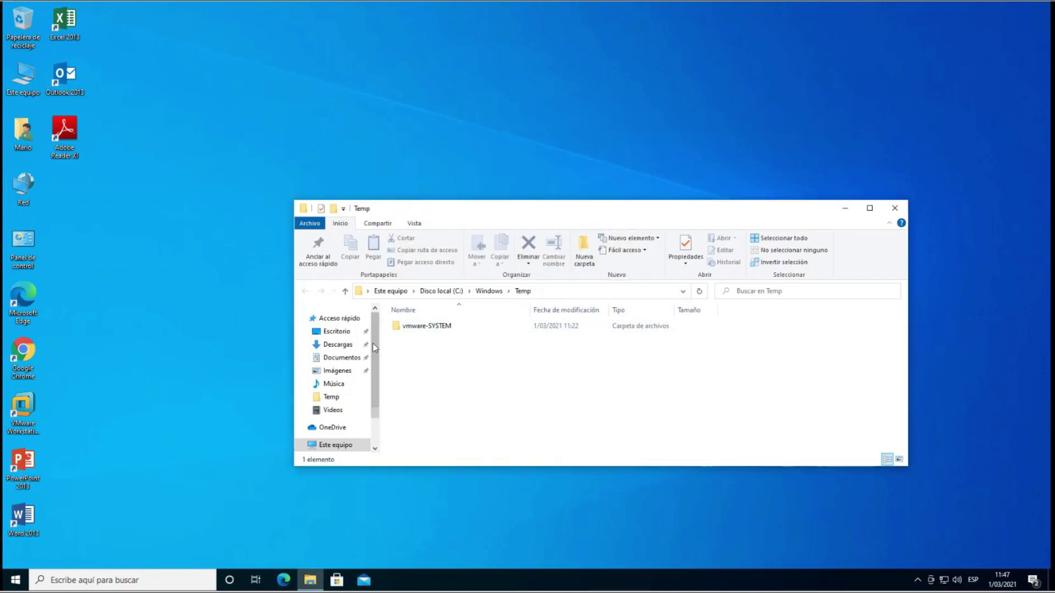
left_click_drag(384, 326, 459, 455)
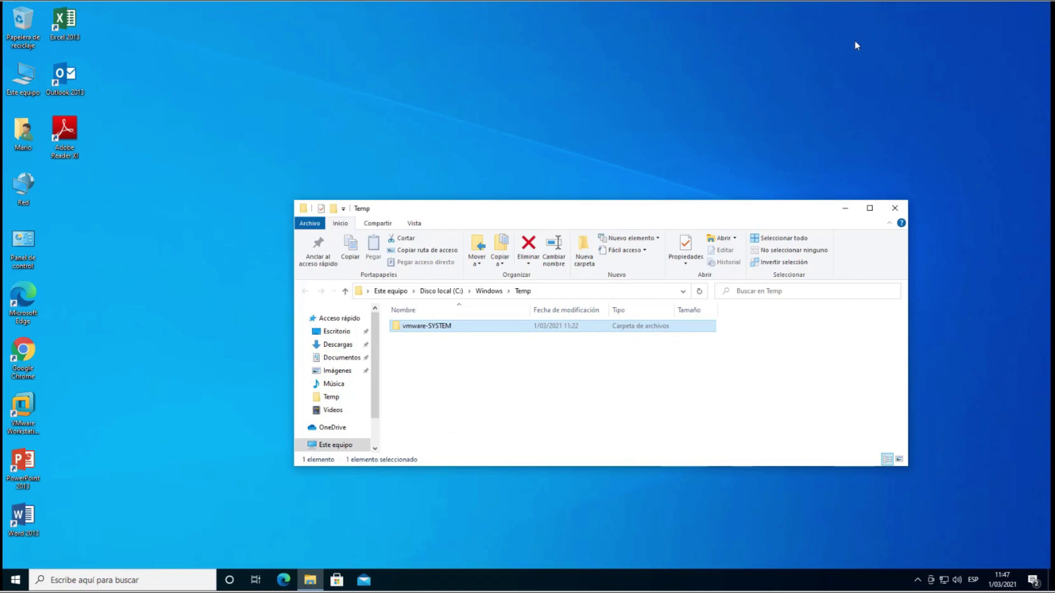
left_click(903, 206)
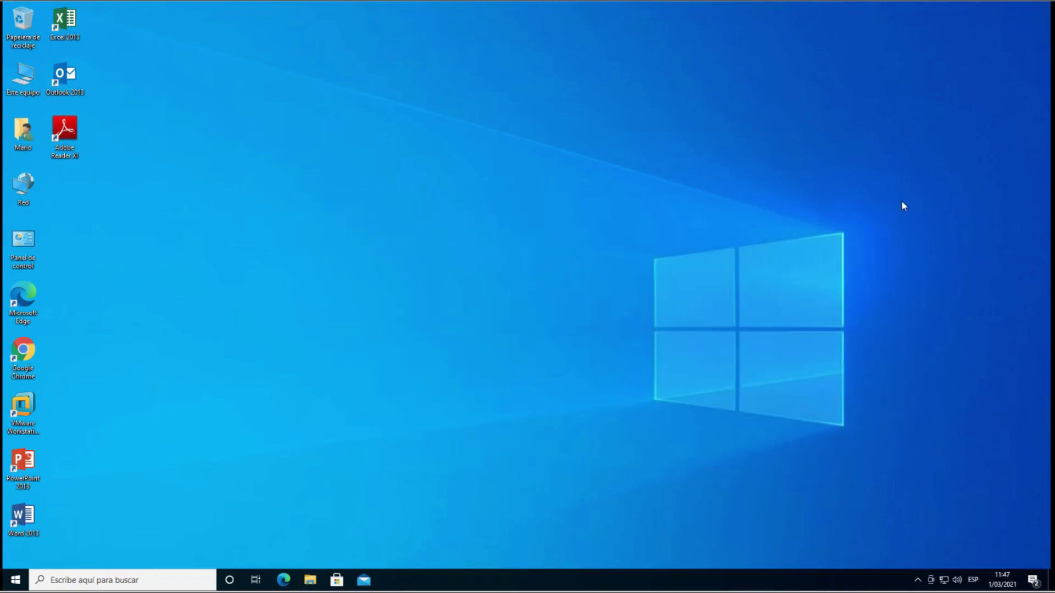
Open the Windows Prefetch folder by running prefetch and grant permanent access to it
key("super+r")
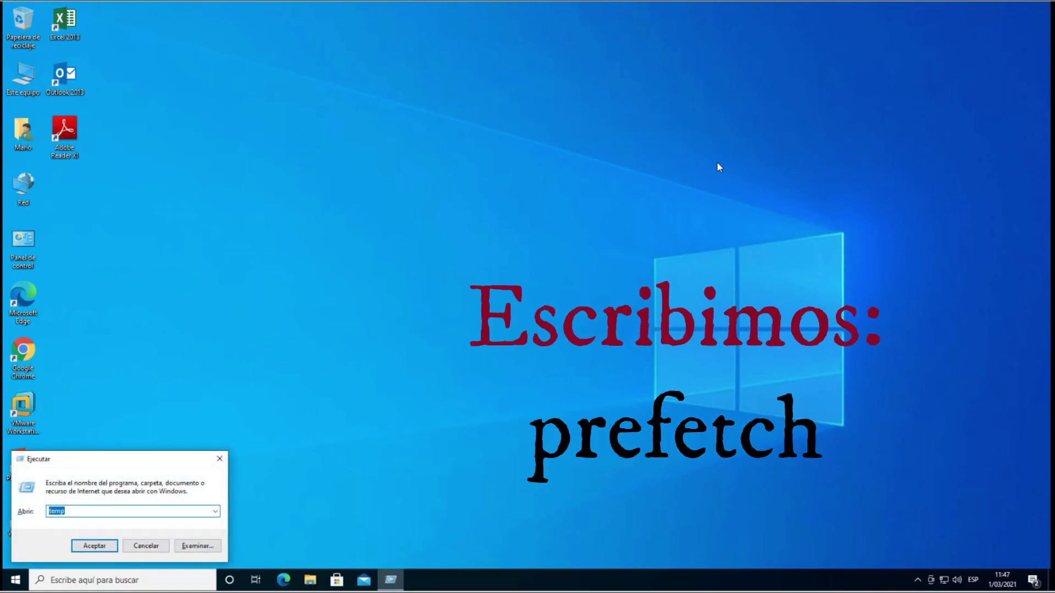
type("pre")
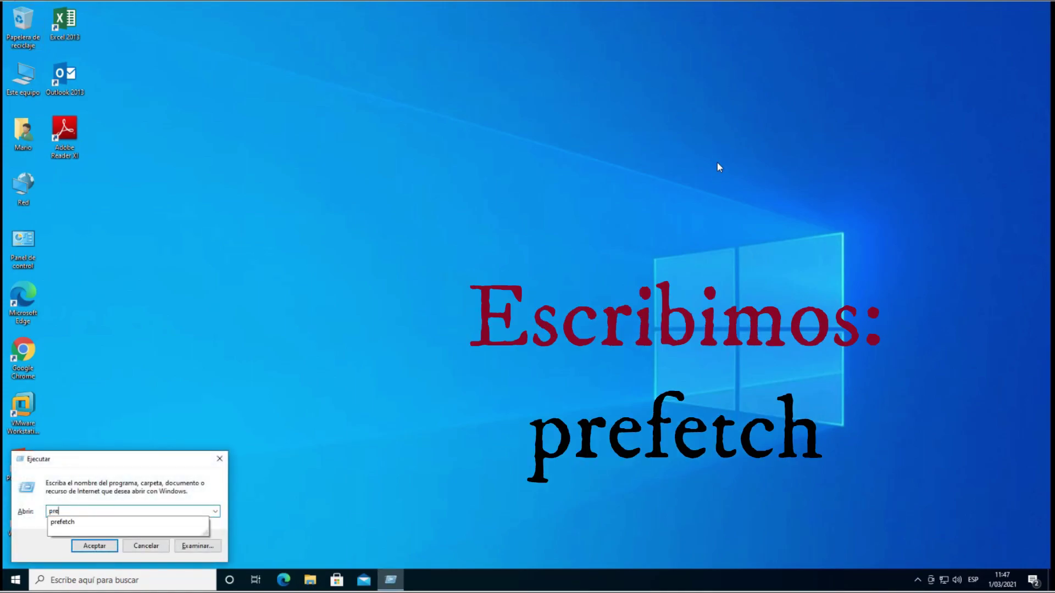
type("fet")
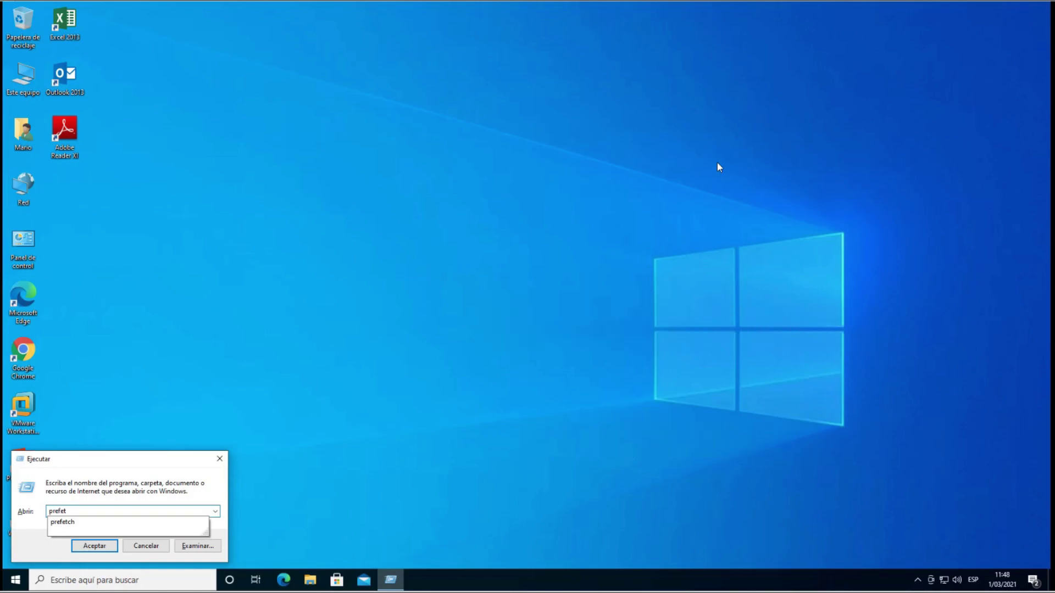
type("ch")
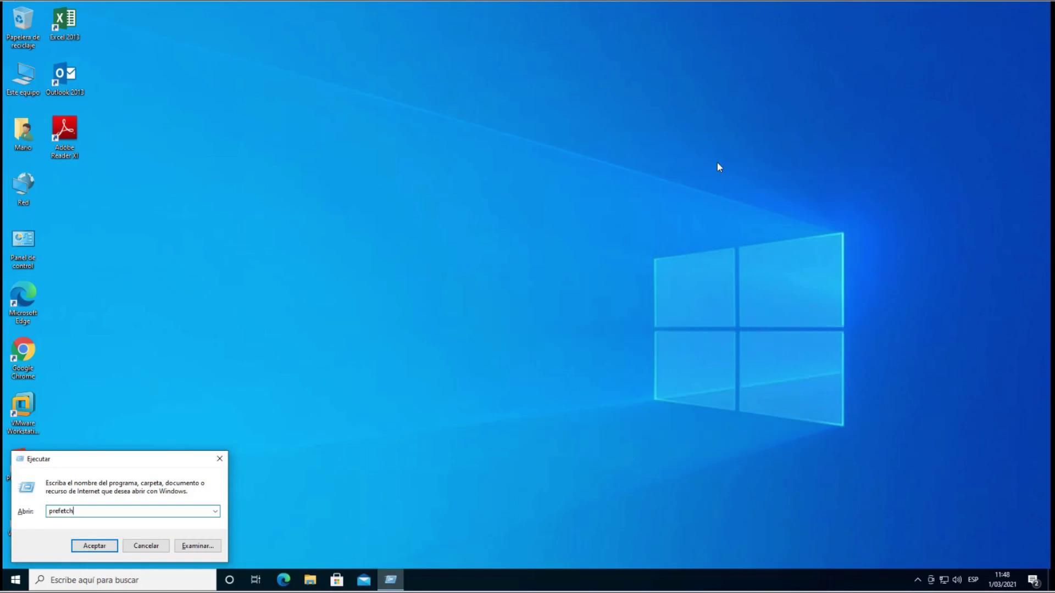
key("Return")
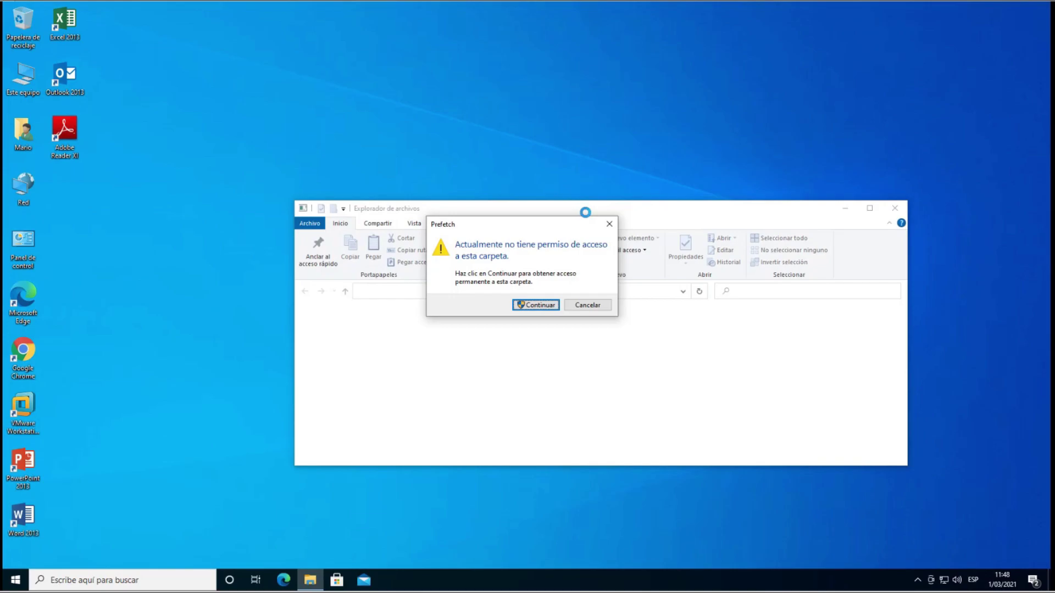
left_click(544, 307)
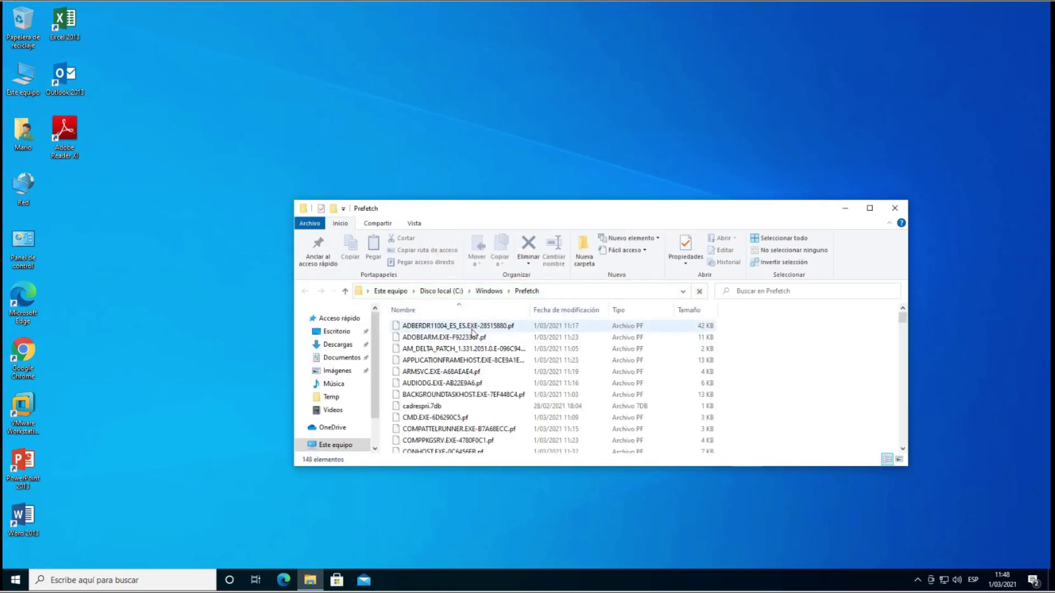
Permanently delete all items in the Prefetch folder, skipping every file in use, and close the folder
key("ctrl+a")
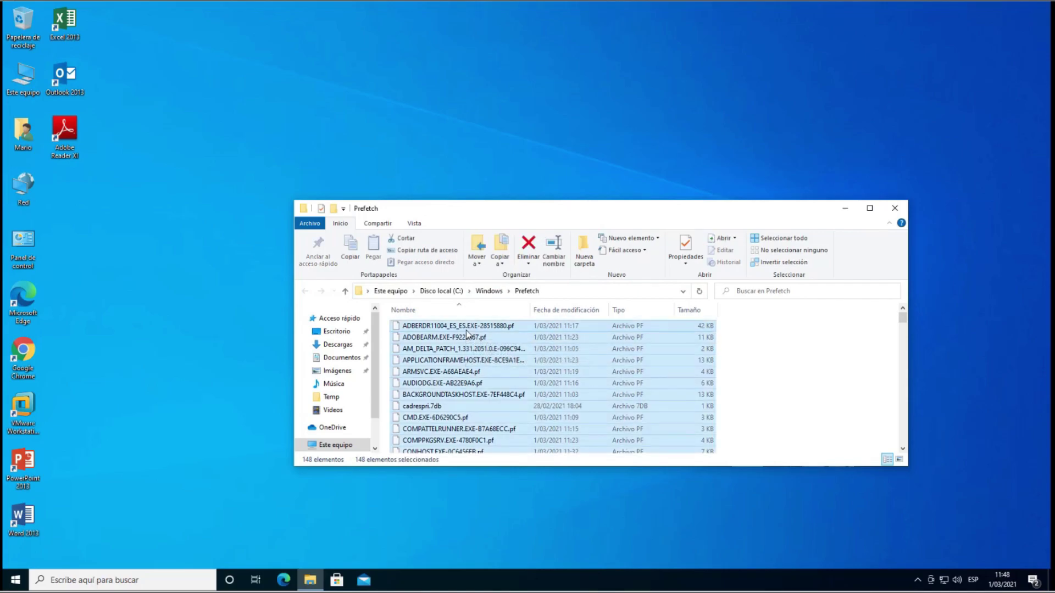
key("shift+Delete")
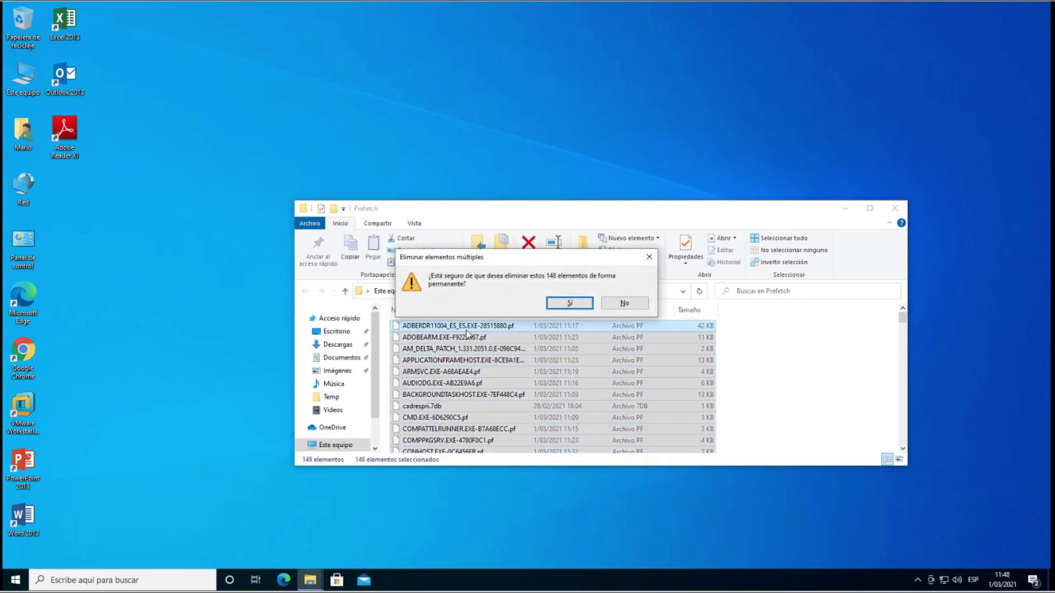
left_click(570, 304)
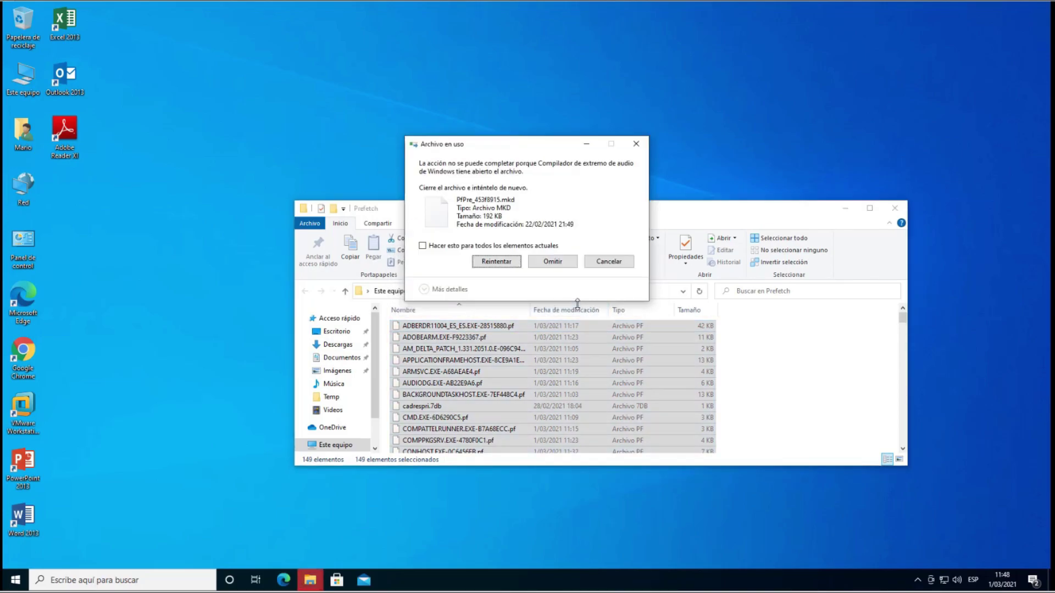
left_click(429, 248)
left_click(429, 248)
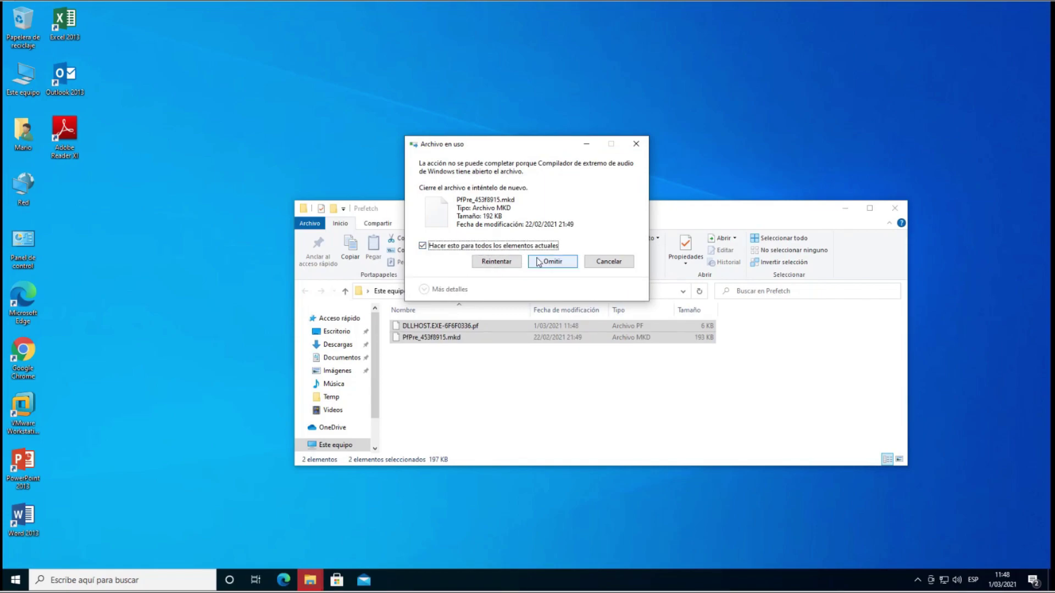
left_click(553, 262)
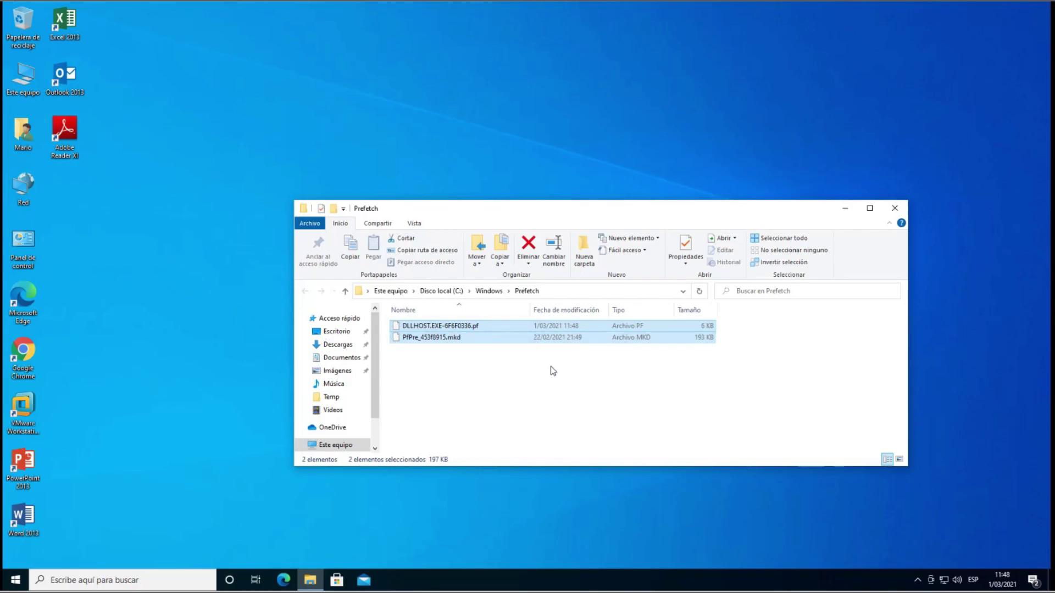
left_click(900, 212)
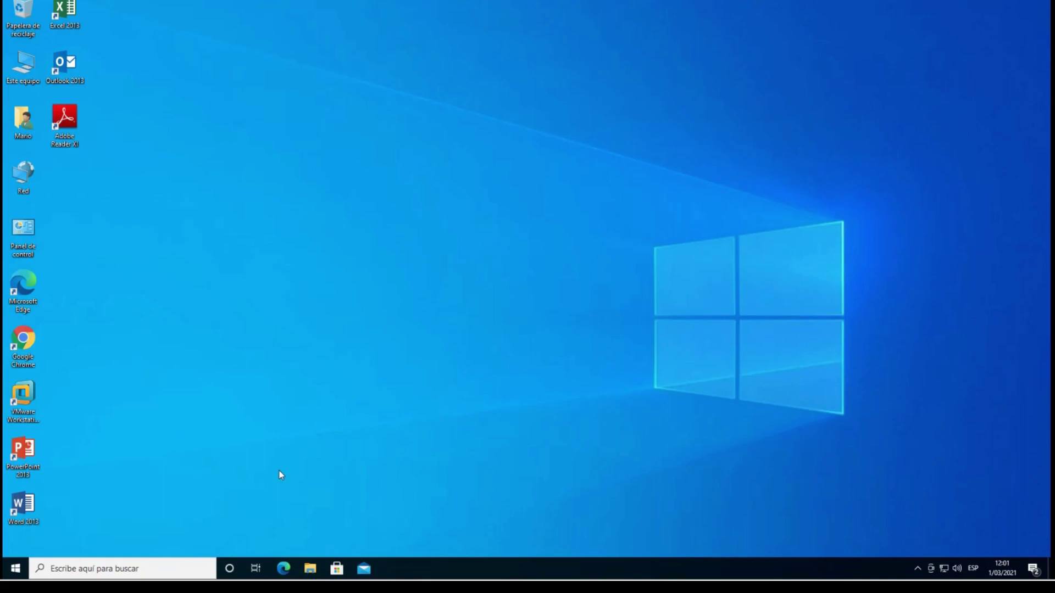
Open the Event Viewer by running eventvwr and expand Registros de Windows
key("super+r")
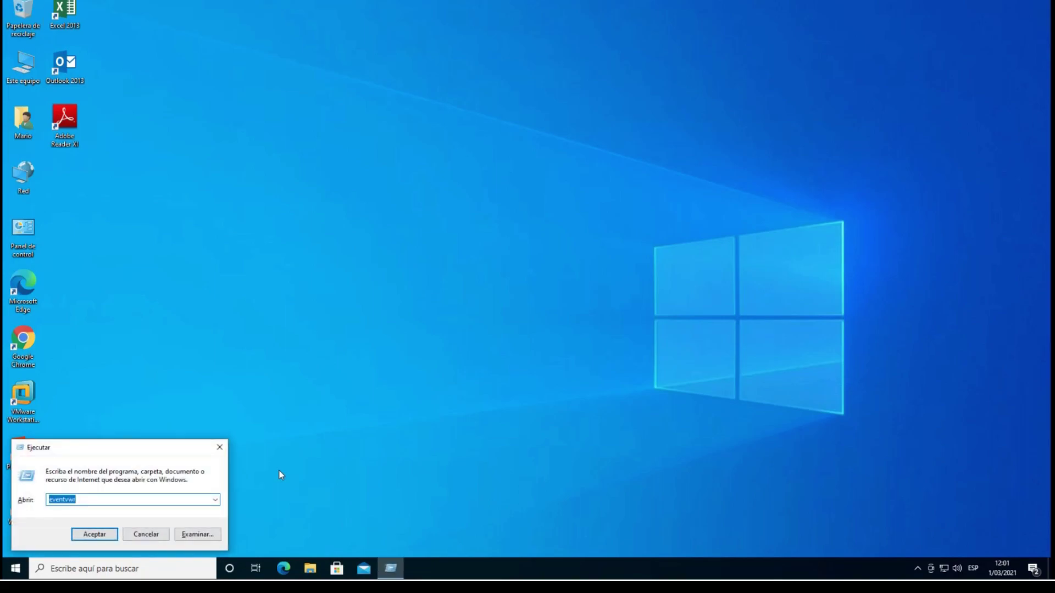
type("even")
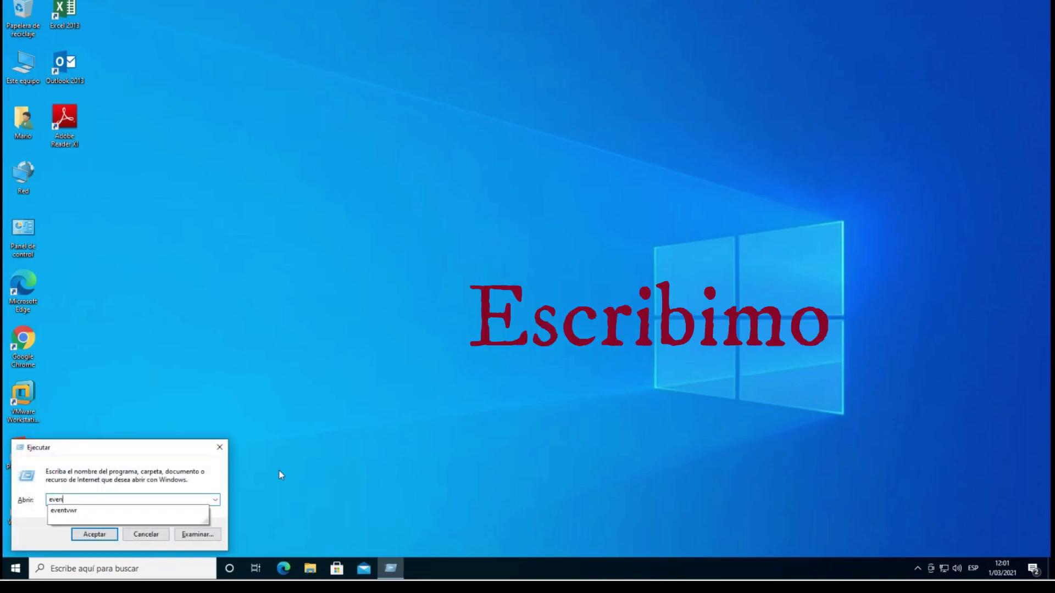
type("tvwr")
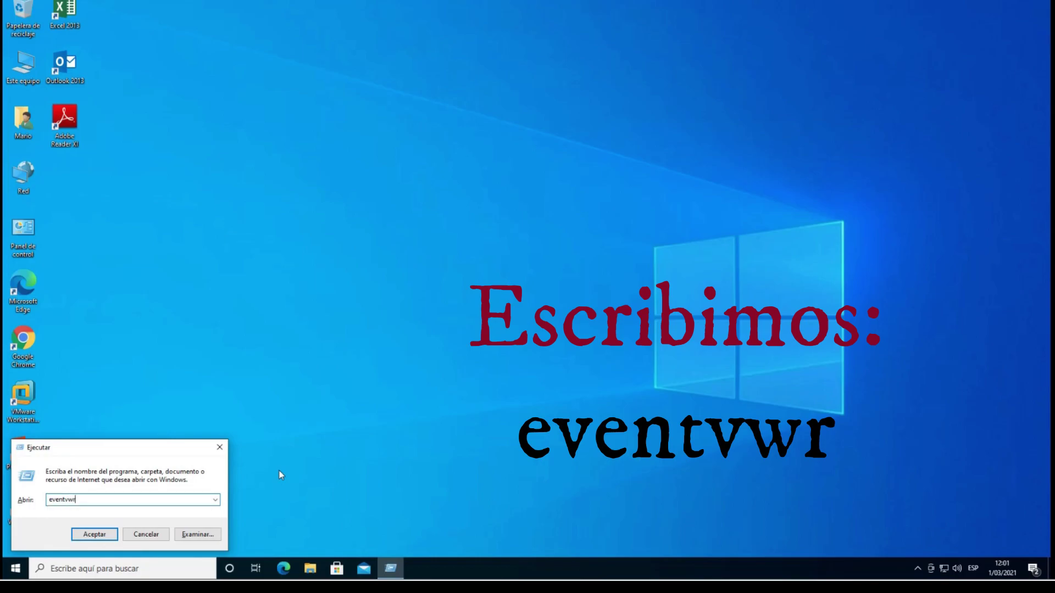
key("Return")
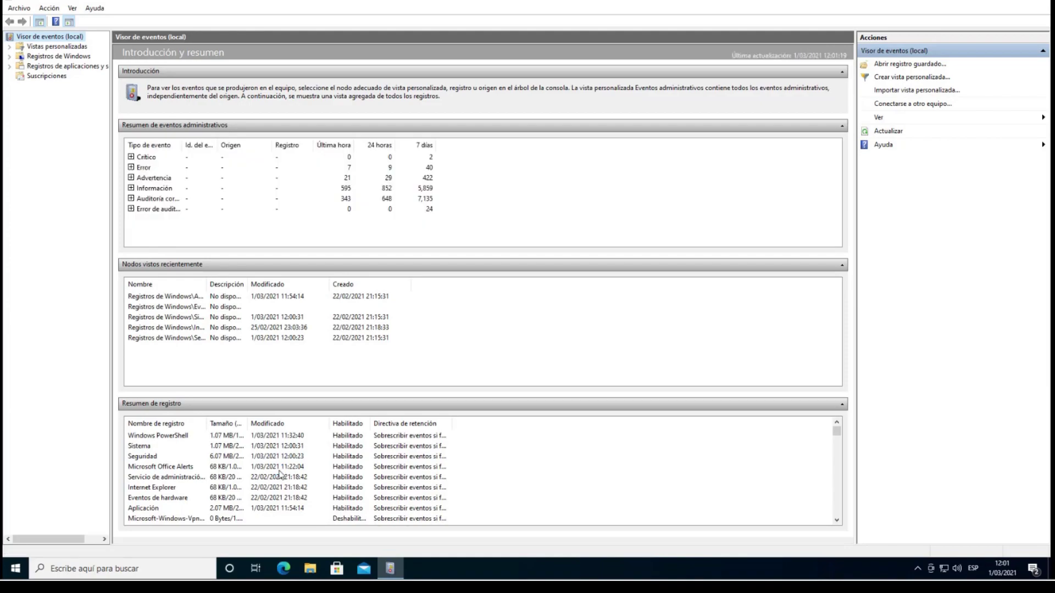
double_click(61, 58)
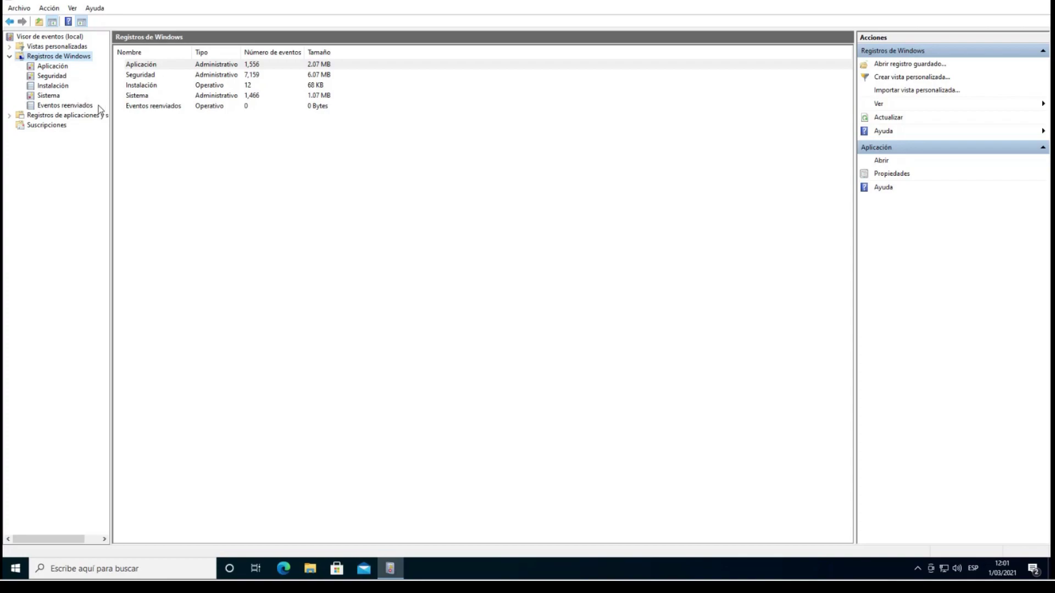
Browse the events in the Aplicación log and clear the log without saving its contents
left_click(52, 68)
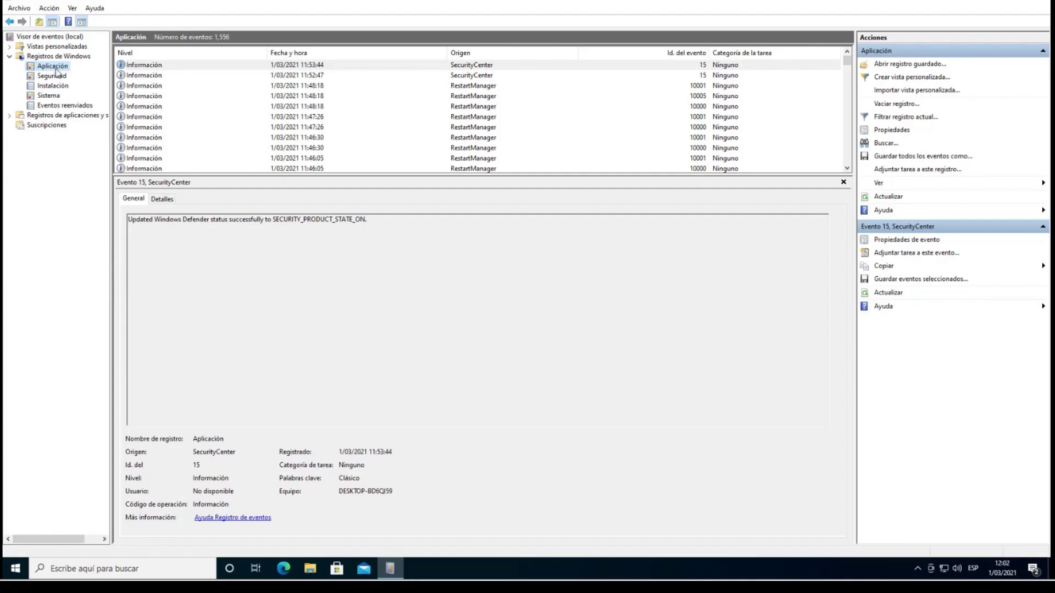
scroll(170, 113, "down", 5)
left_click(169, 108)
scroll(170, 109, "down", 2)
scroll(169, 108, "down", 2)
scroll(169, 109, "up", 2)
scroll(169, 107, "up", 10)
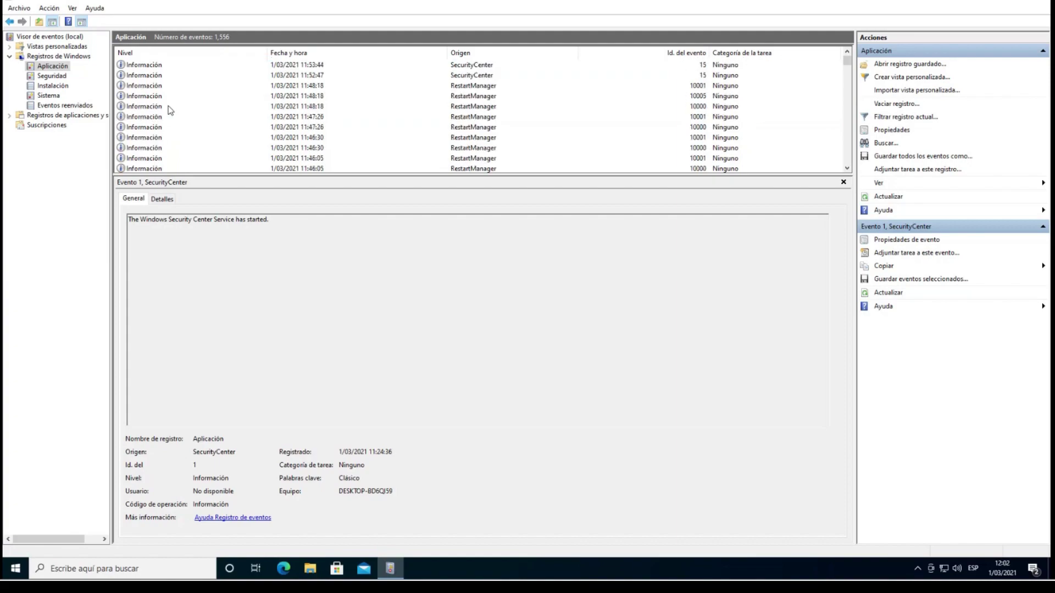
right_click(56, 71)
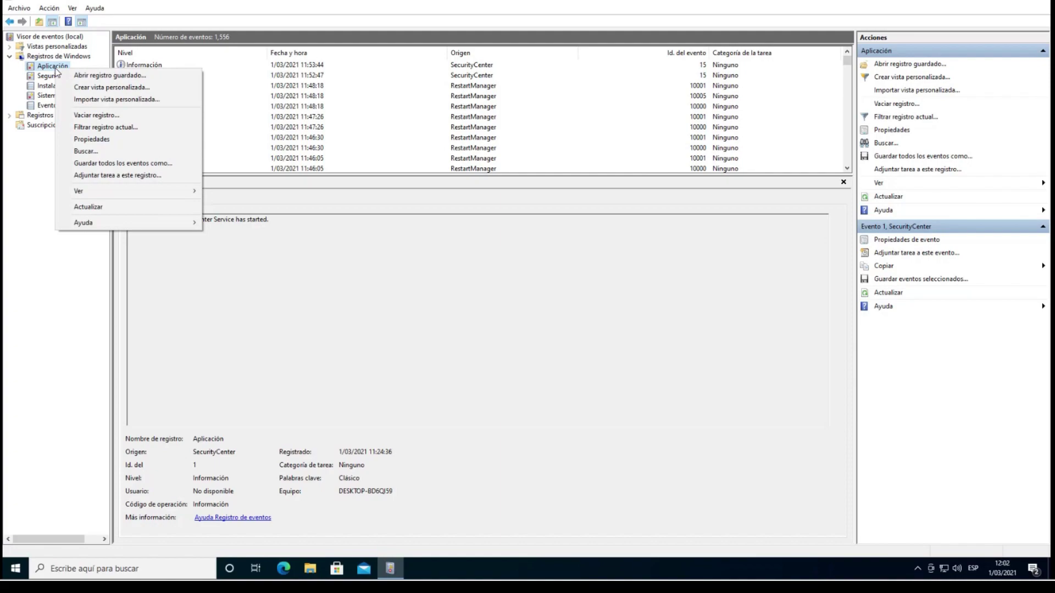
left_click(96, 116)
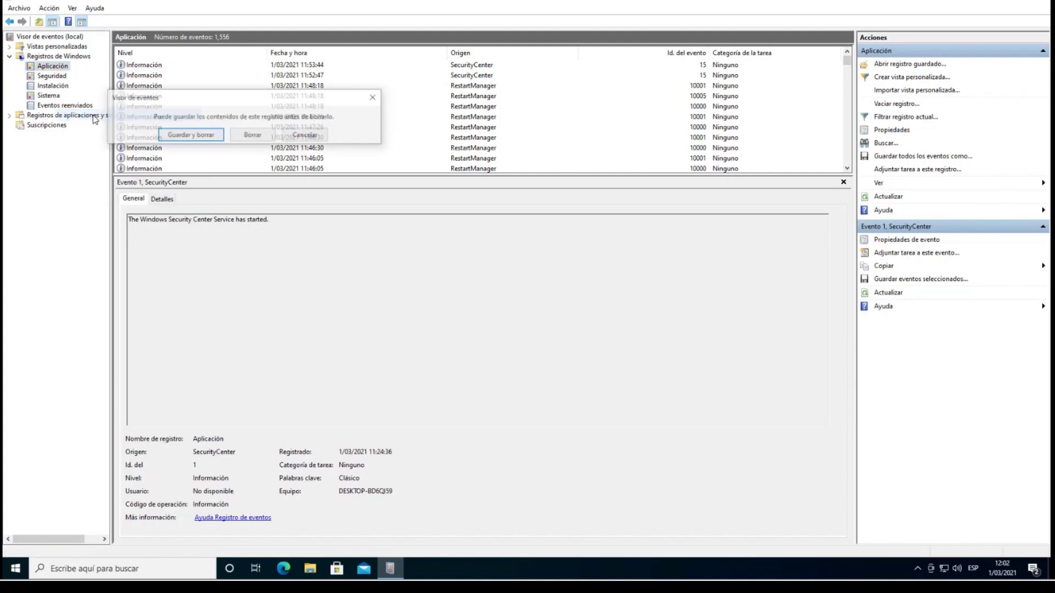
left_click(250, 142)
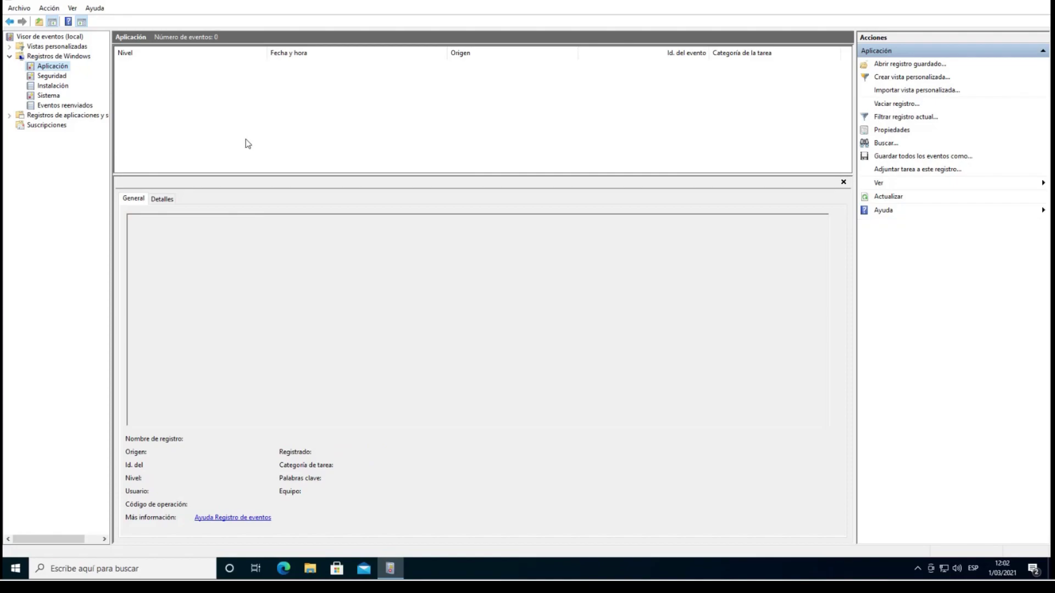
Clear the Seguridad log under Registros de Windows without saving its contents
left_click(50, 77)
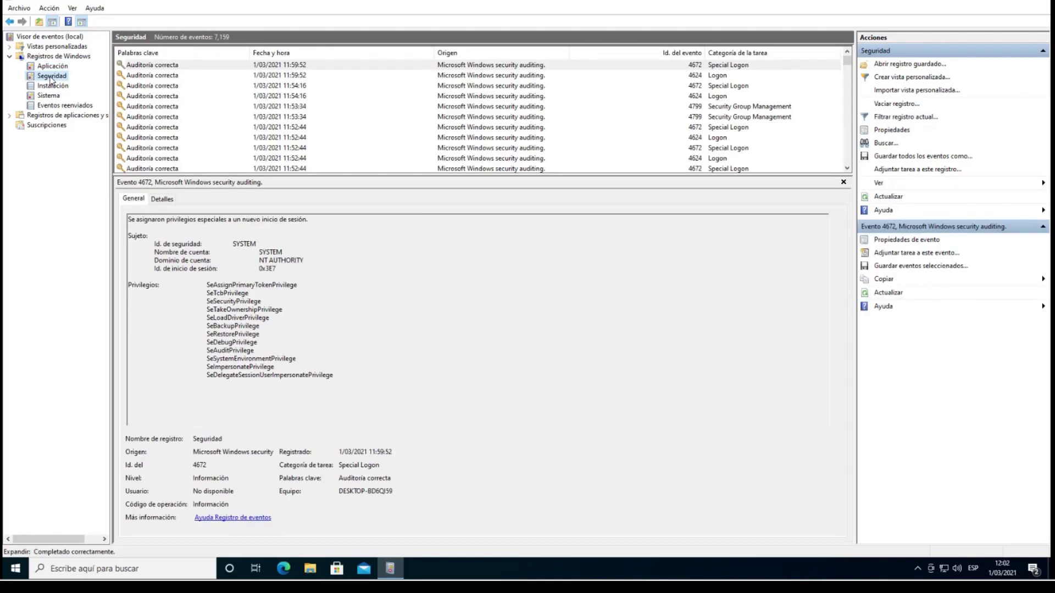
right_click(50, 77)
left_click(90, 124)
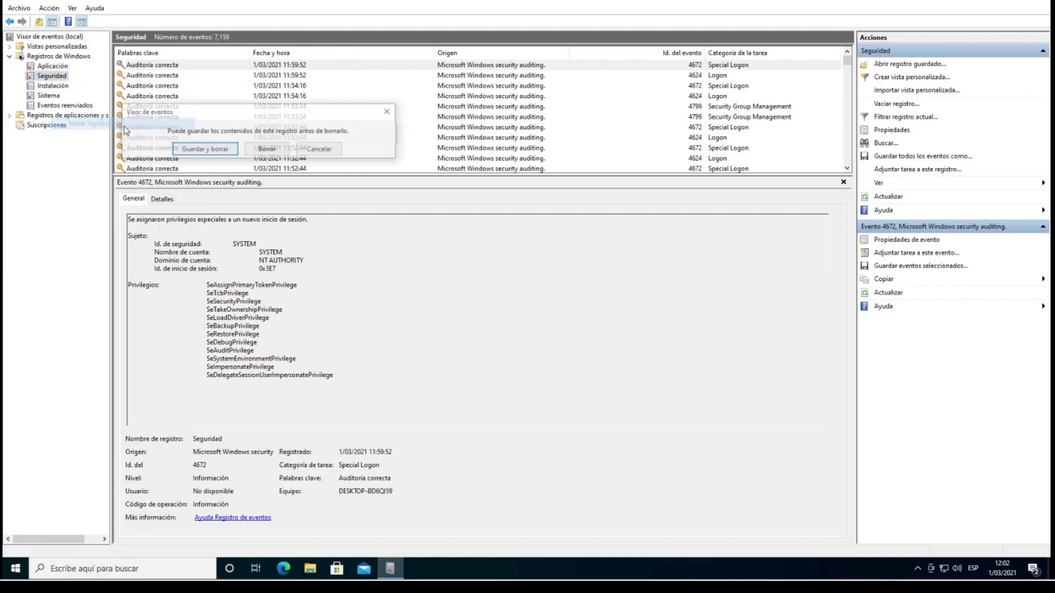
left_click(264, 149)
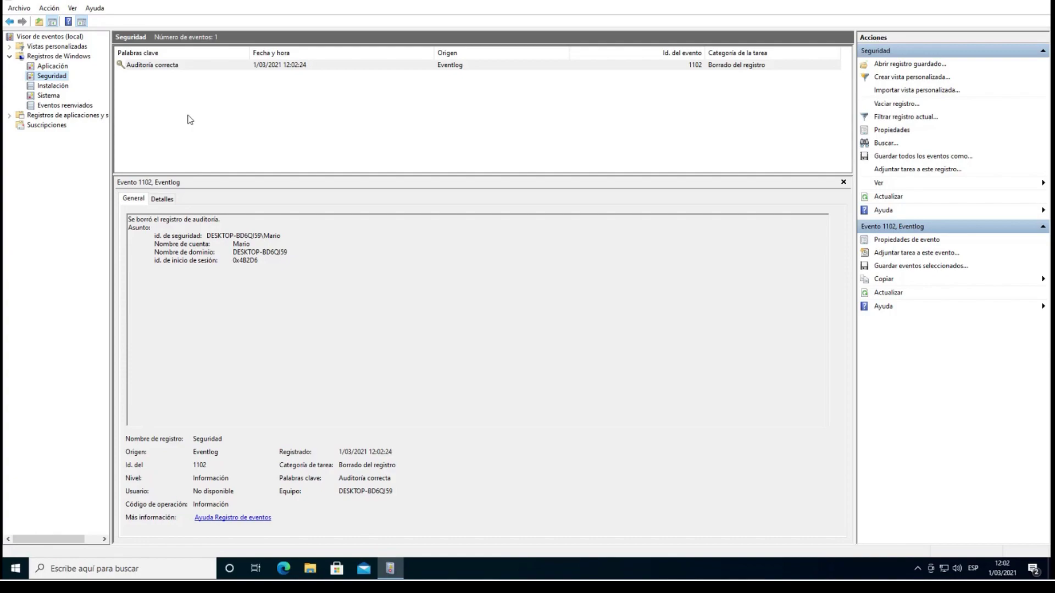
Clear the Instalación log under Registros de Windows without saving its contents
left_click(57, 86)
right_click(57, 87)
left_click(90, 130)
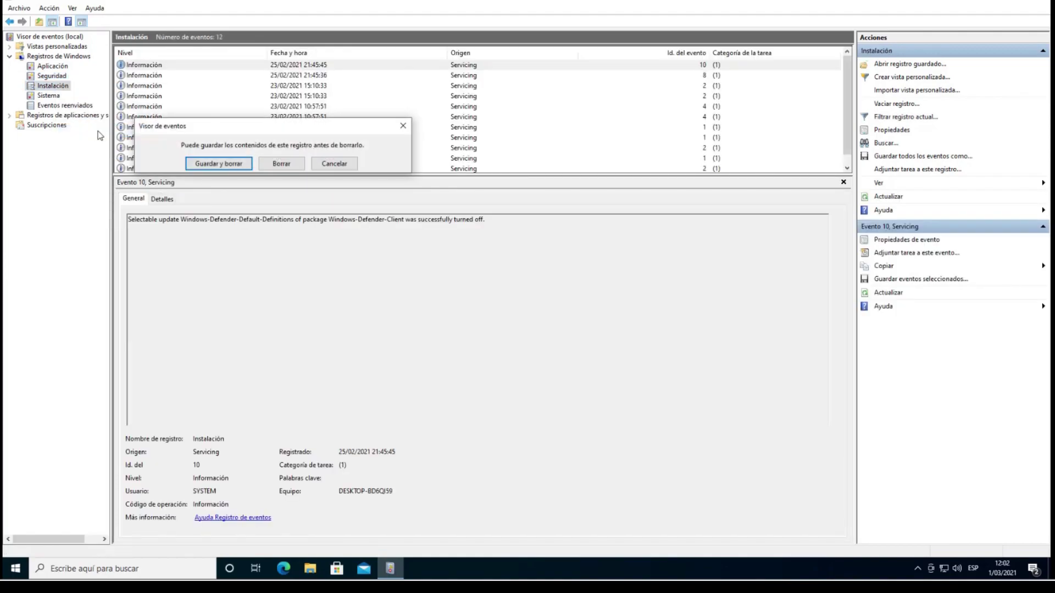
left_click(279, 163)
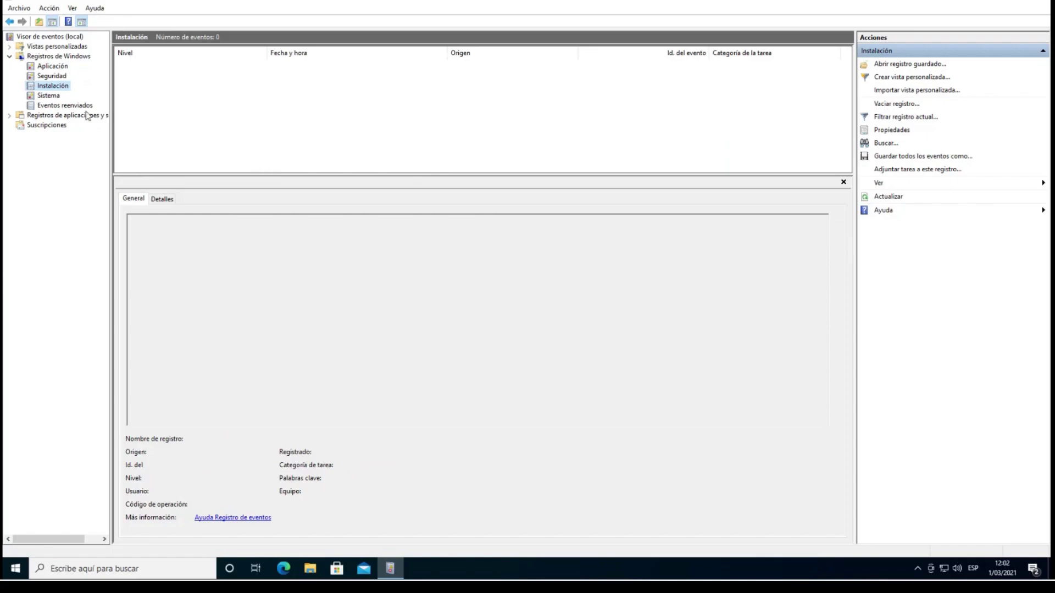
Clear the Sistema log under Registros de Windows without saving its contents
left_click(52, 97)
right_click(50, 97)
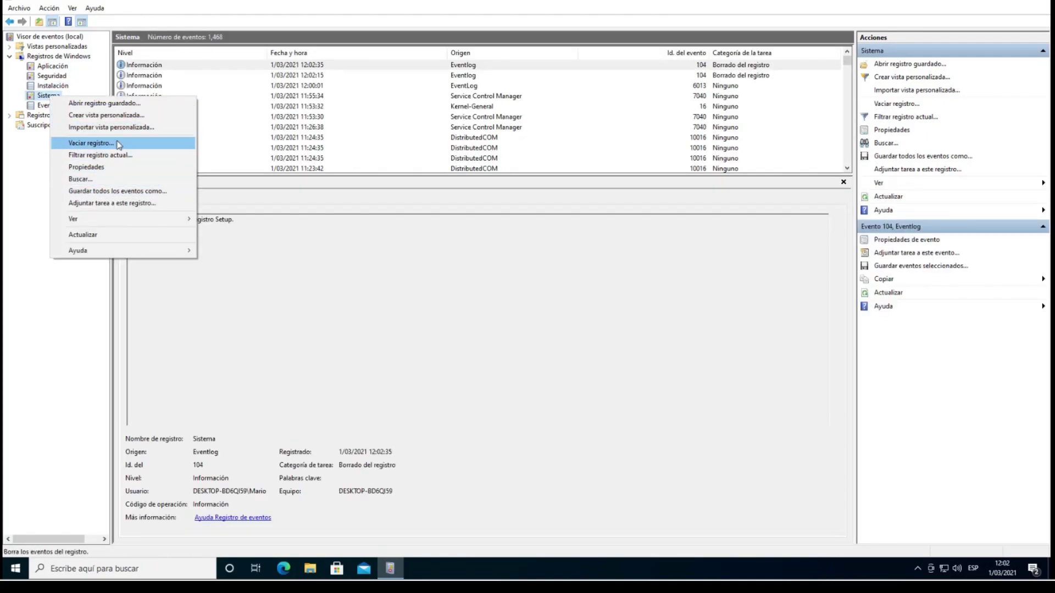
left_click(113, 143)
left_click(168, 49)
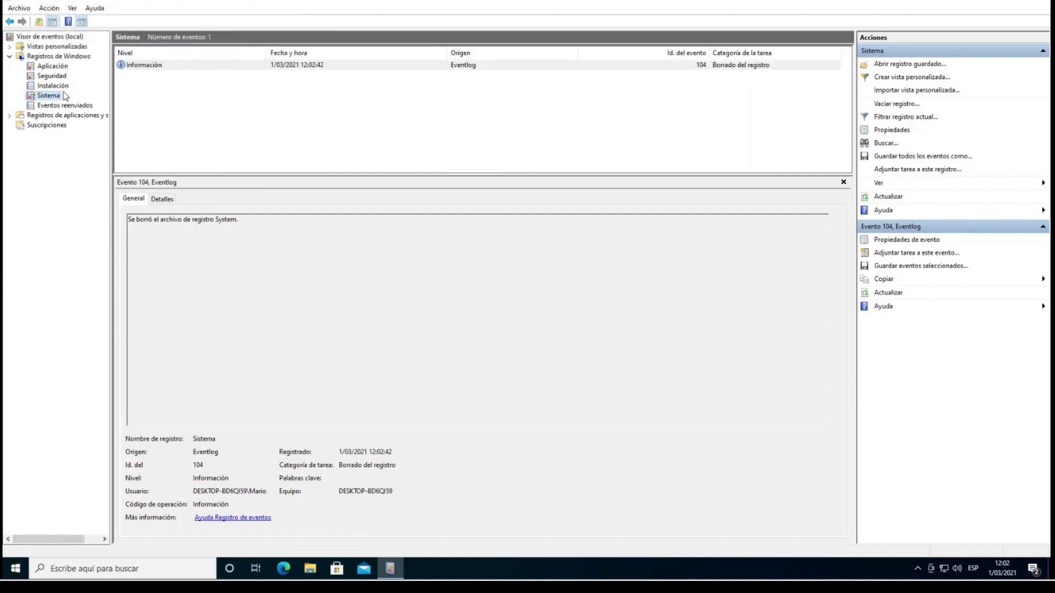
Clear the Eventos reenviados log under Registros de Windows without saving its contents
left_click(56, 106)
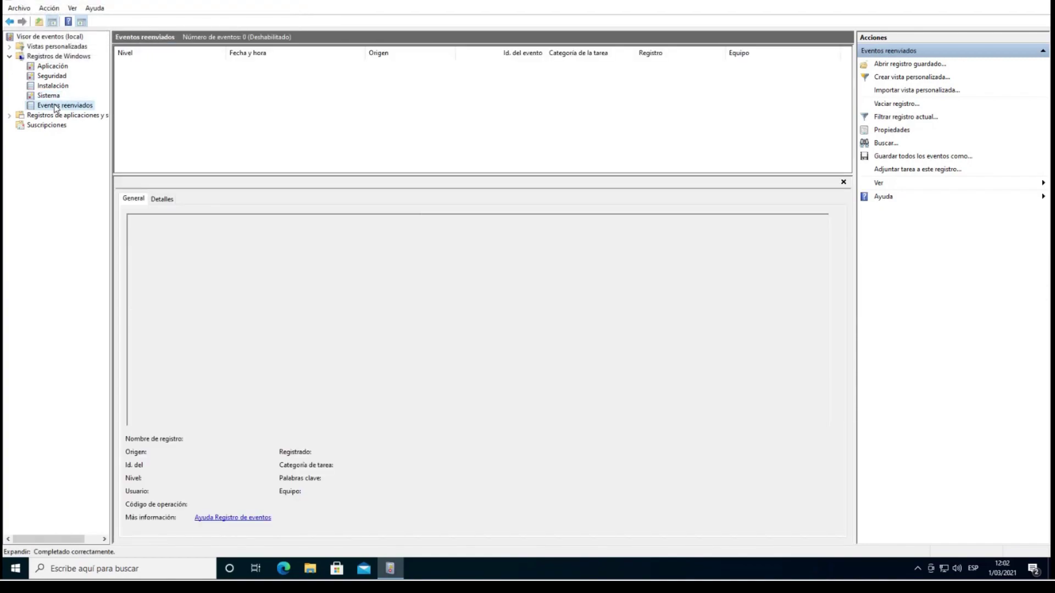
right_click(55, 106)
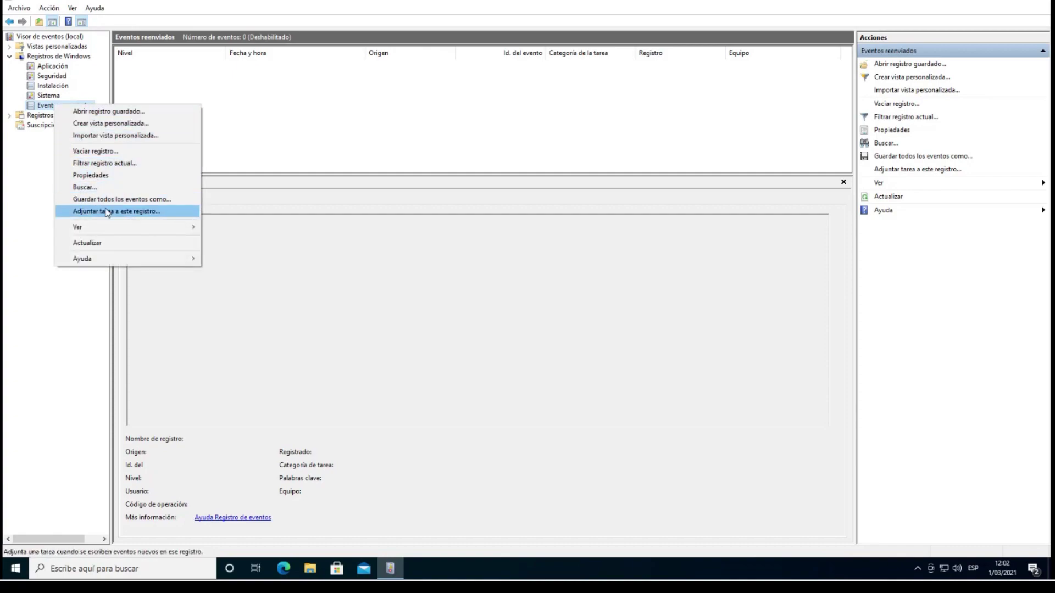
left_click(117, 152)
left_click(185, 64)
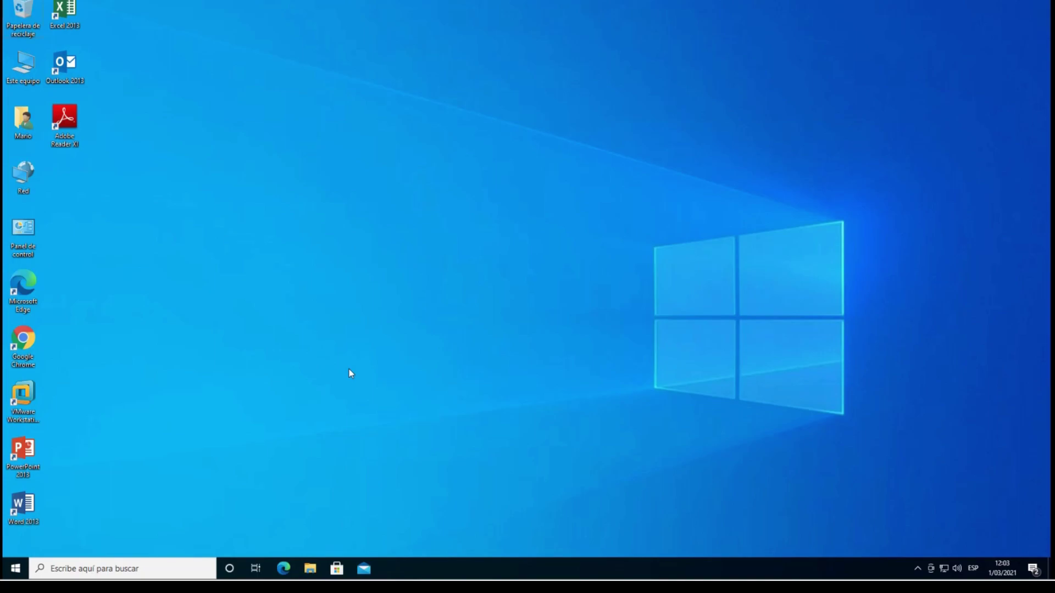
Launch Disk Cleanup by running cleanmgr and scan drive (C:) for files that can be removed
key("super+r")
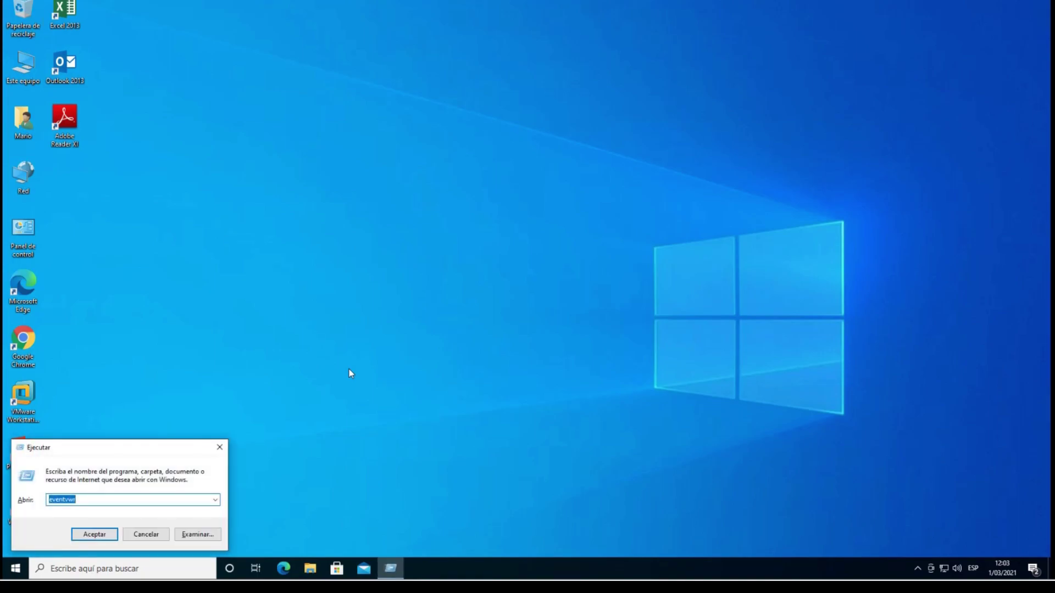
type("c")
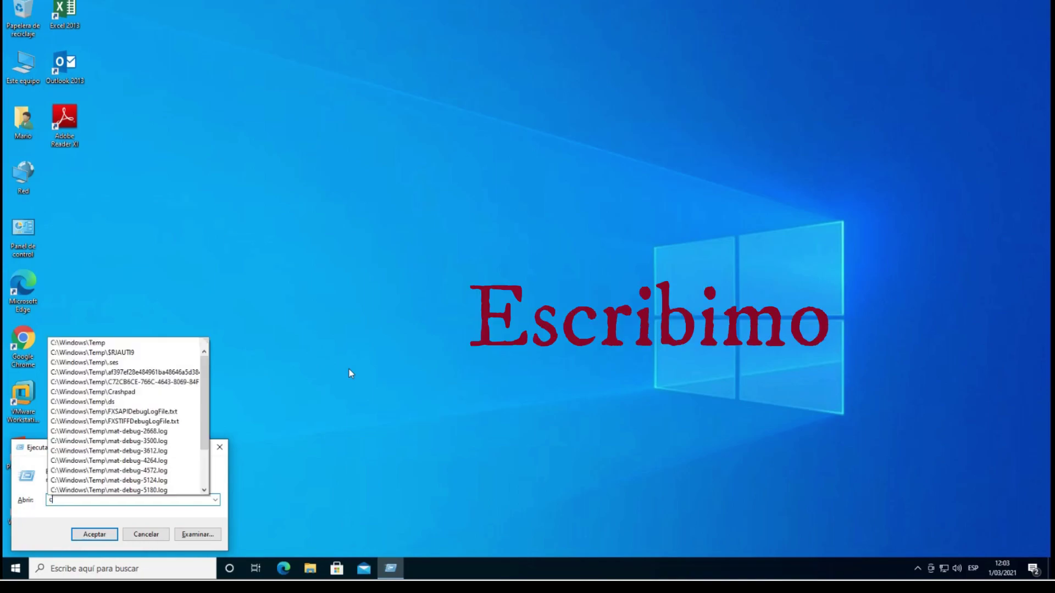
type("leanmgr")
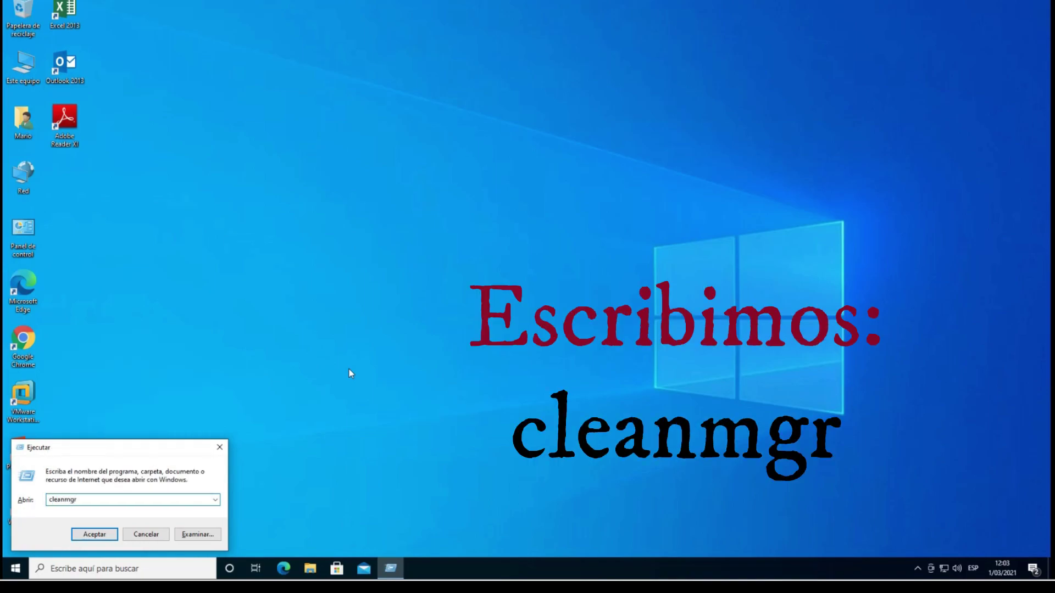
key("Return")
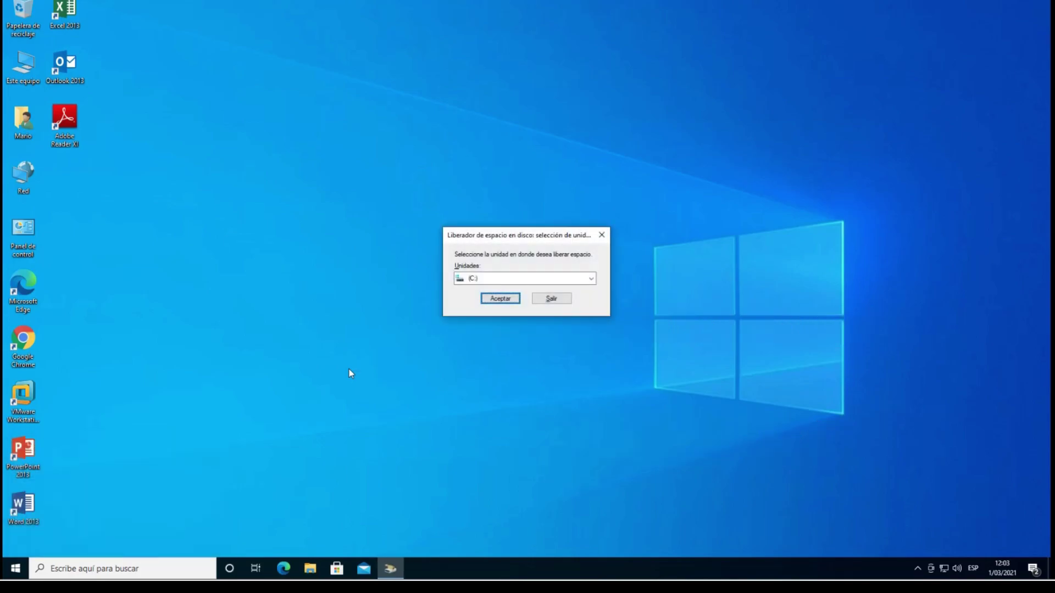
left_click(495, 299)
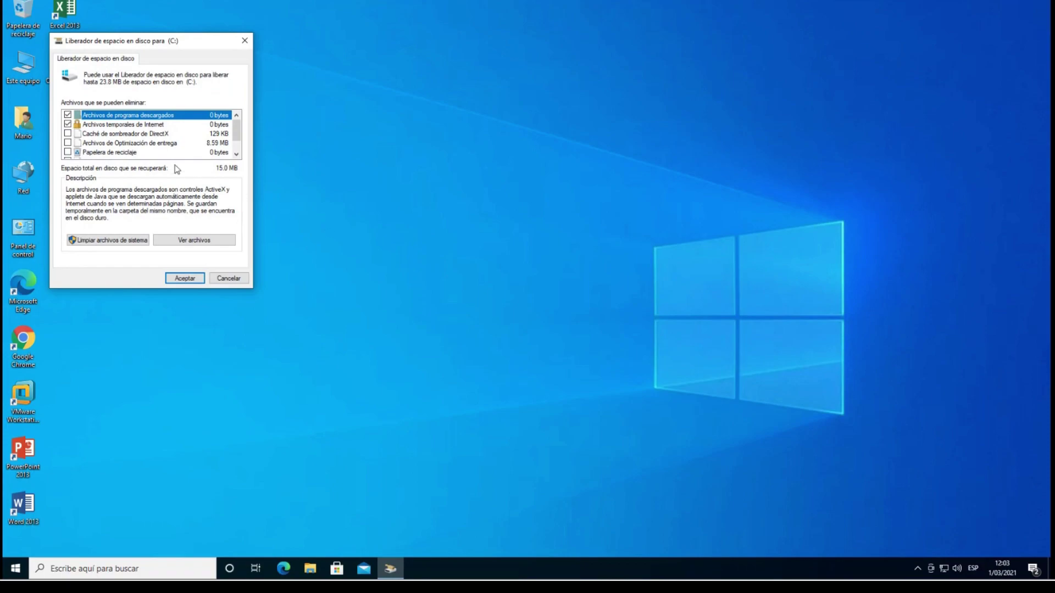
left_click_drag(178, 45, 391, 103)
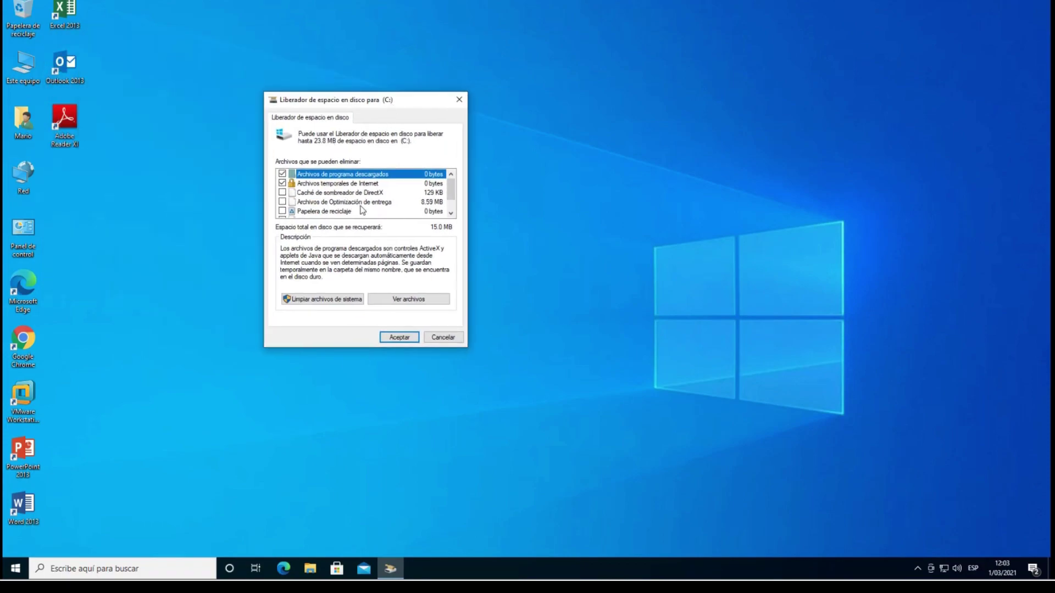
Review the removable file categories, read the Papelera de reciclaje description, and inspect the Recycle Bin's contents
scroll(291, 201, "down", 1)
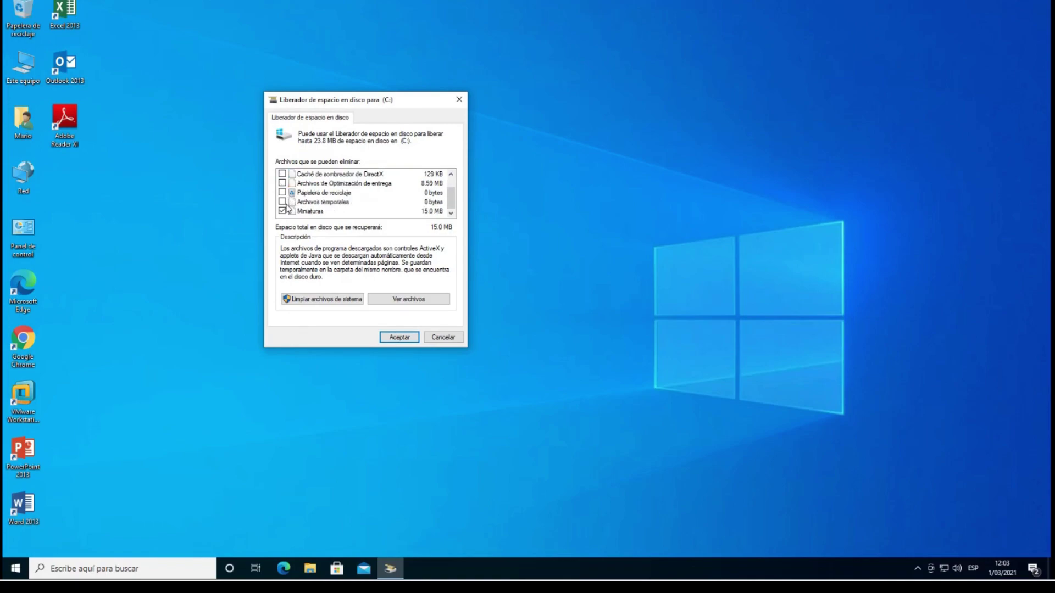
scroll(286, 206, "up", 1)
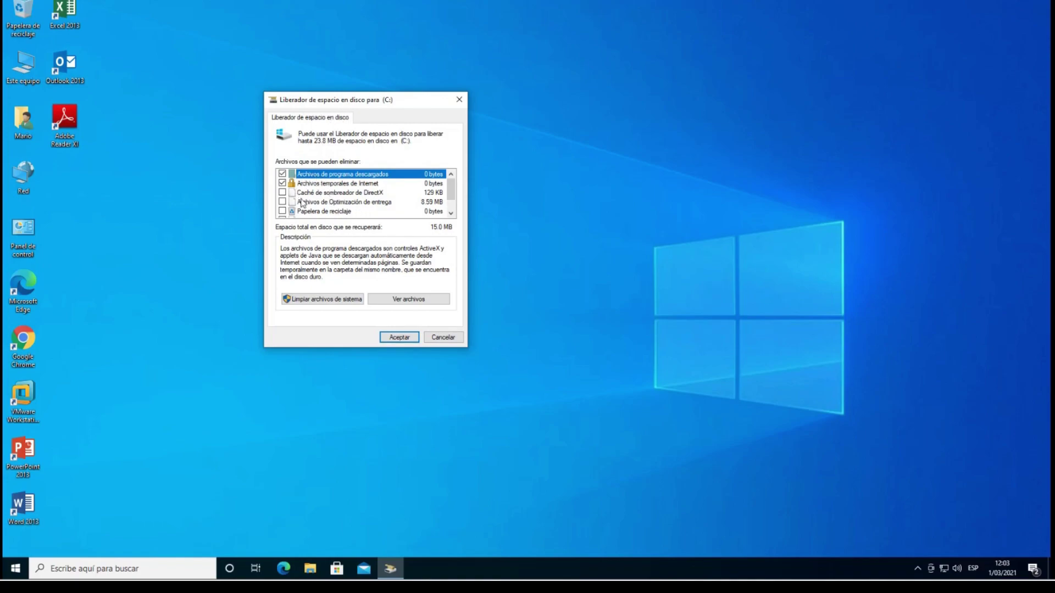
scroll(317, 195, "down", 1)
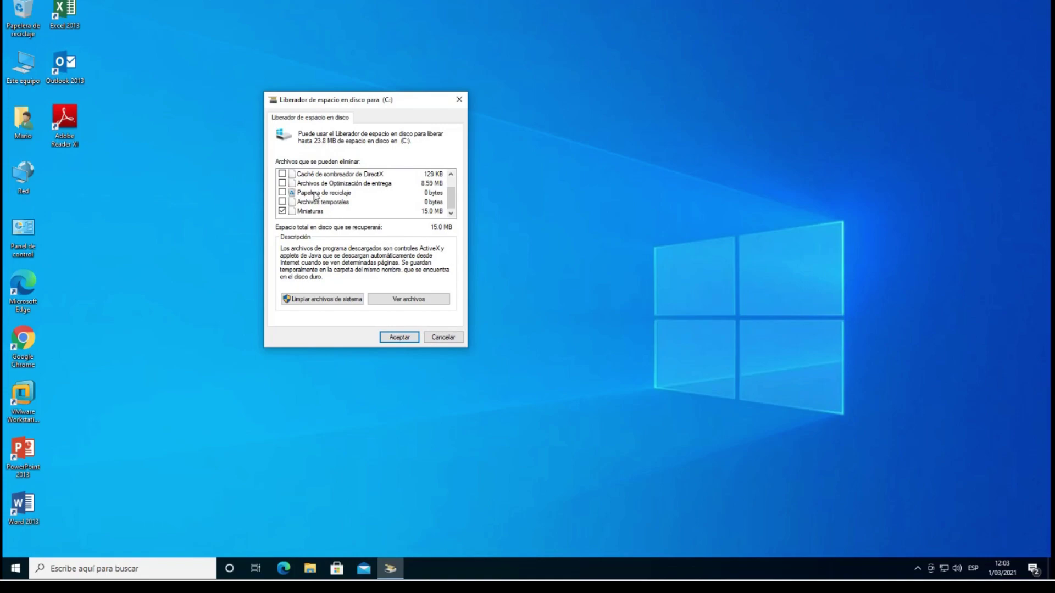
left_click(316, 193)
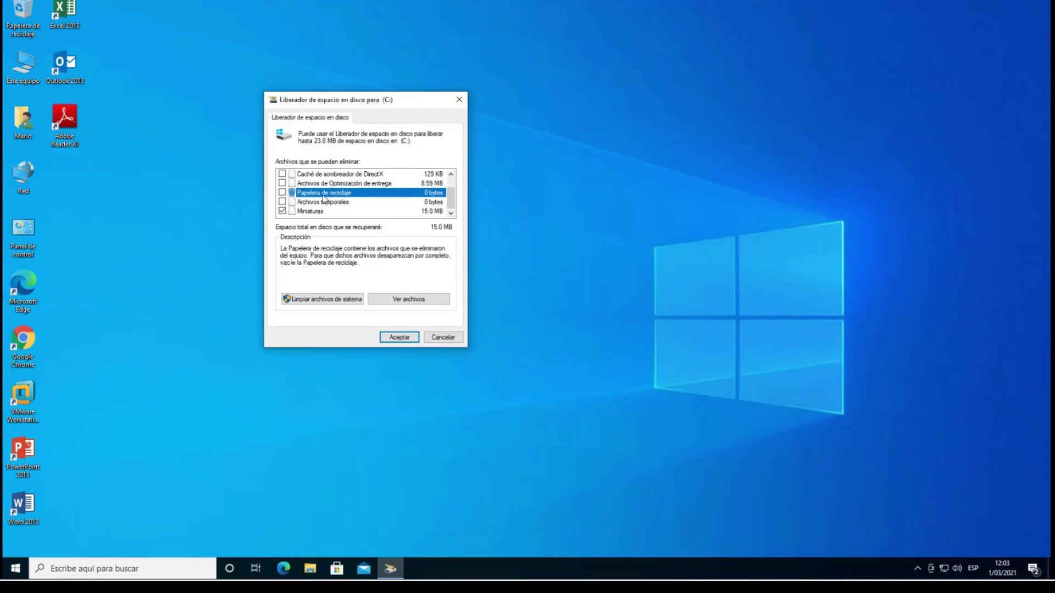
double_click(40, 26)
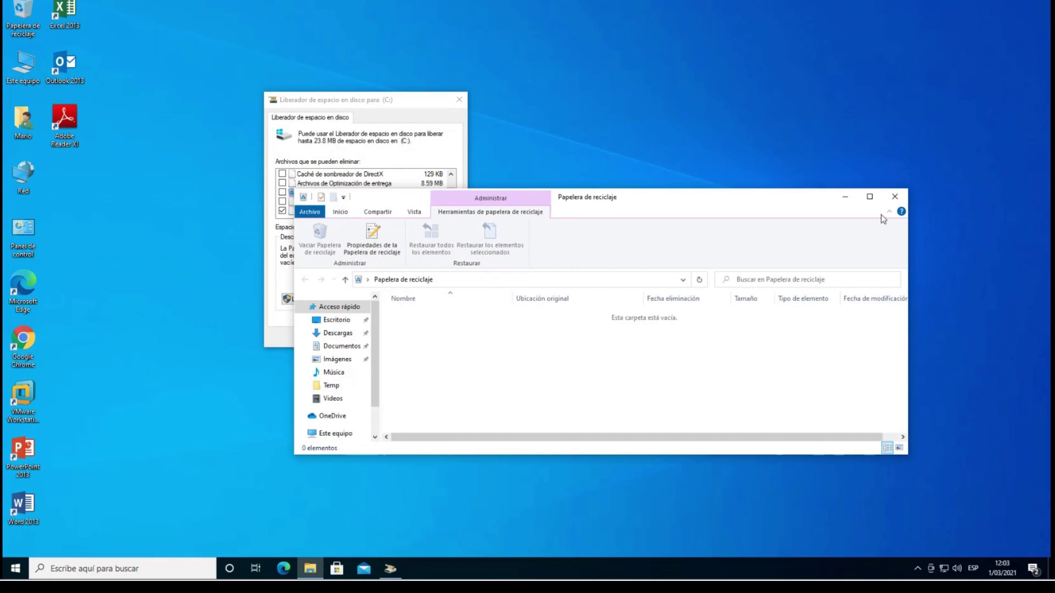
left_click(890, 200)
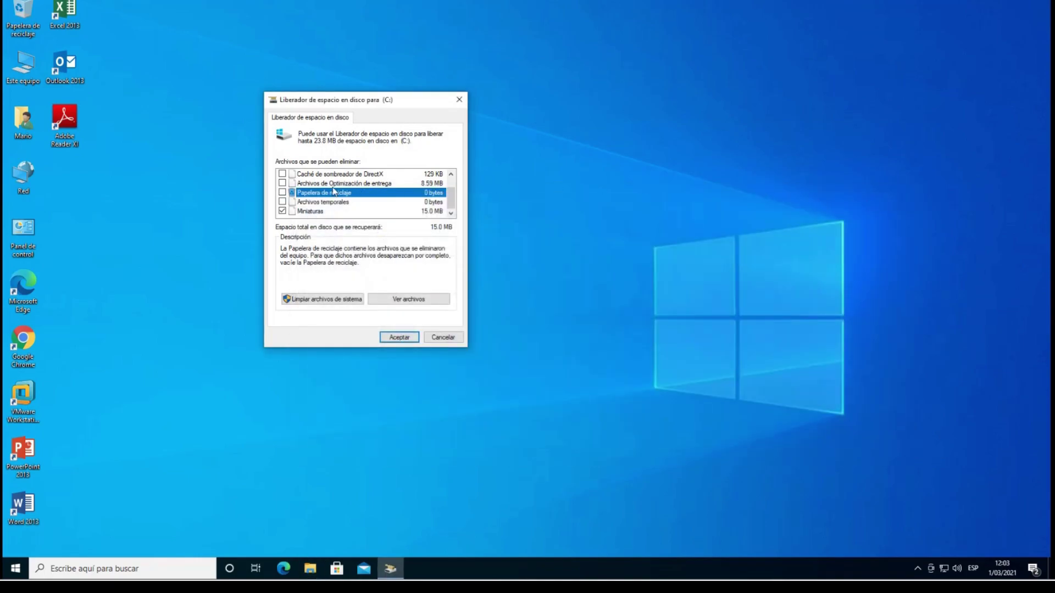
Mark the DirectX shader cache, delivery optimization files, Papelera de reciclaje and Archivos temporales for deletion with the already marked categories
left_click(282, 192)
scroll(283, 186, "up", 1)
left_click(282, 192)
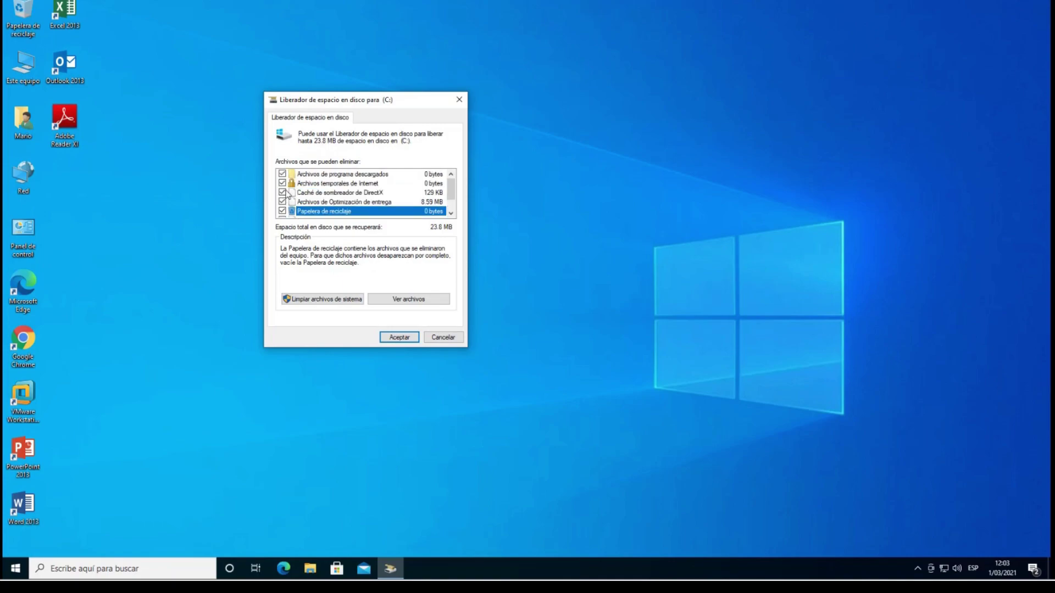
scroll(284, 196, "down", 1)
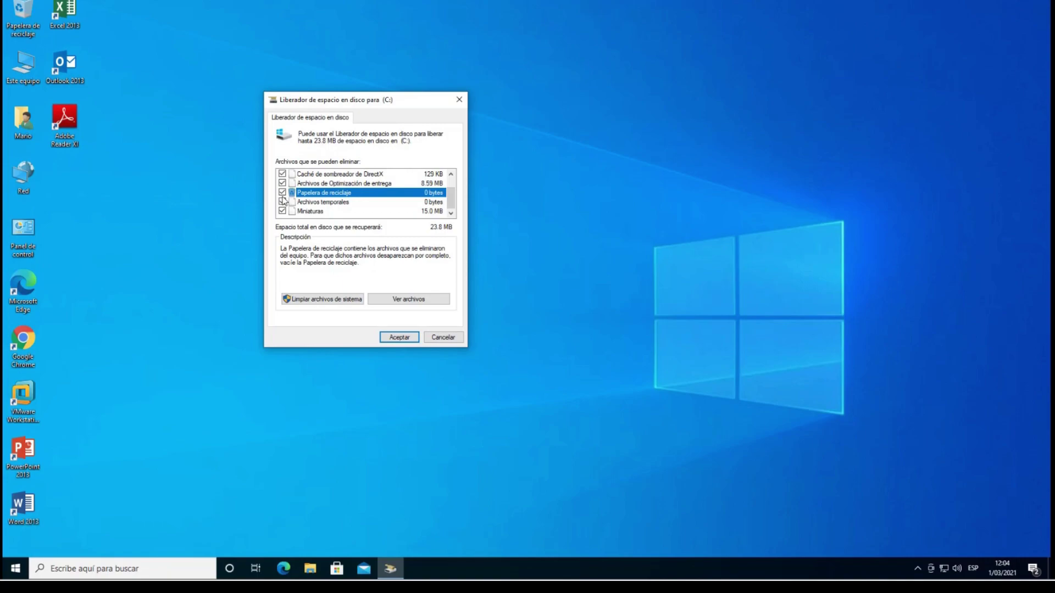
left_click(282, 202)
left_click(317, 202)
left_click(315, 193)
scroll(301, 212, "up", 1)
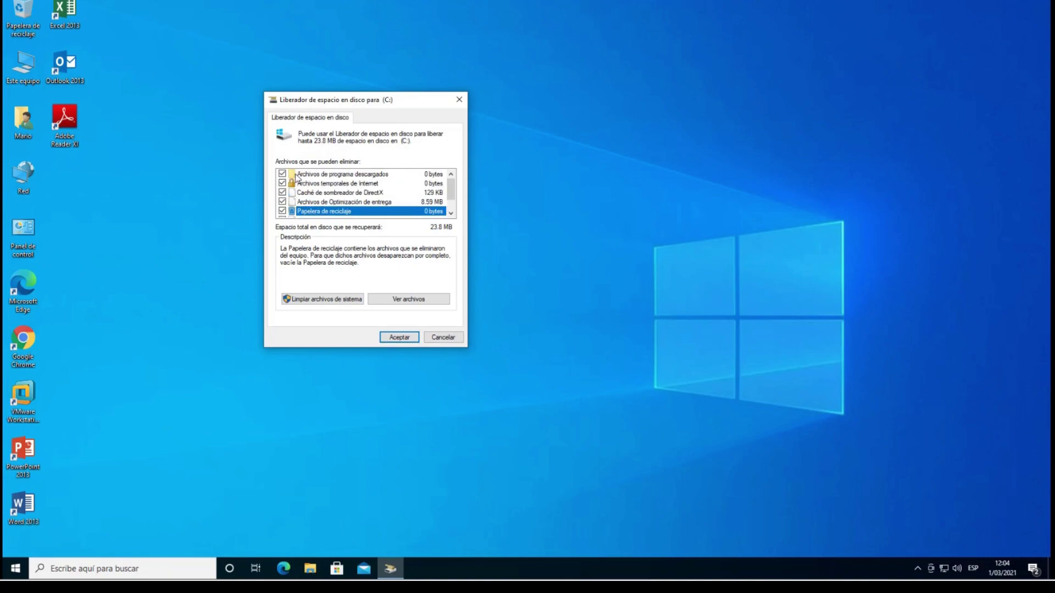
scroll(302, 212, "down", 1)
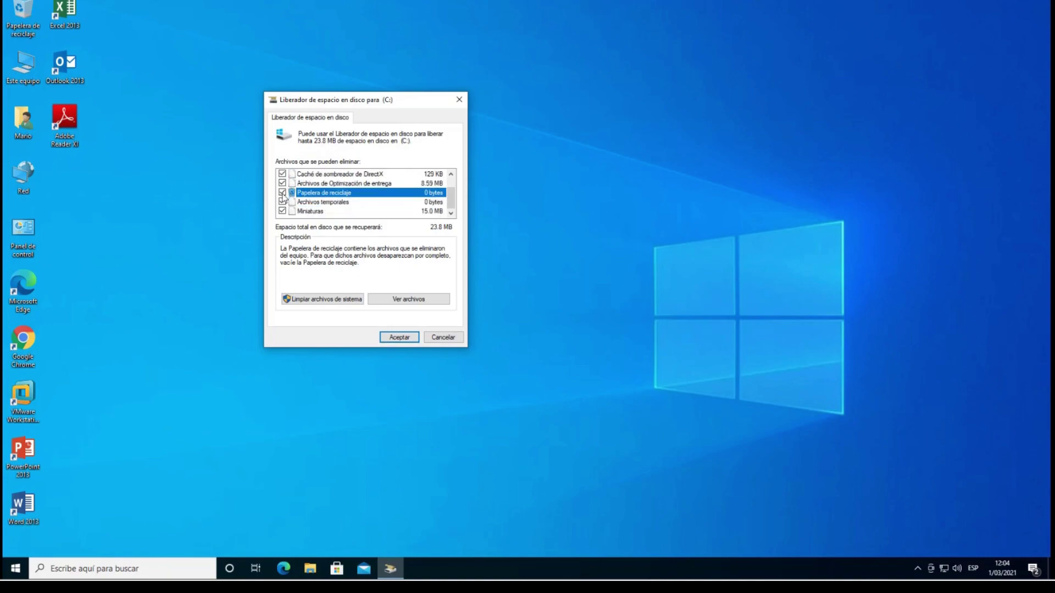
scroll(284, 199, "up", 1)
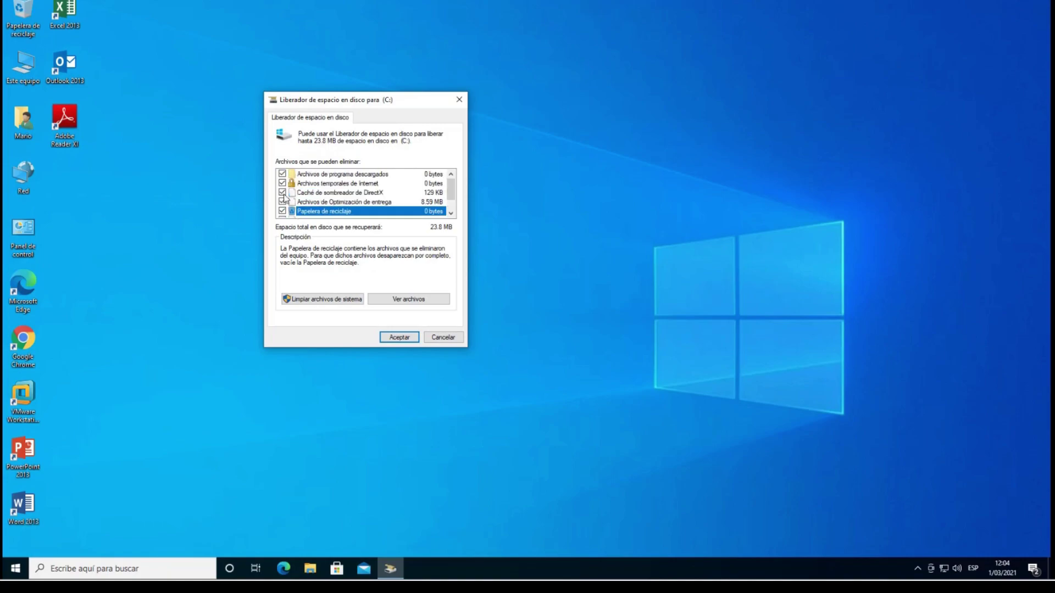
scroll(283, 196, "down", 1)
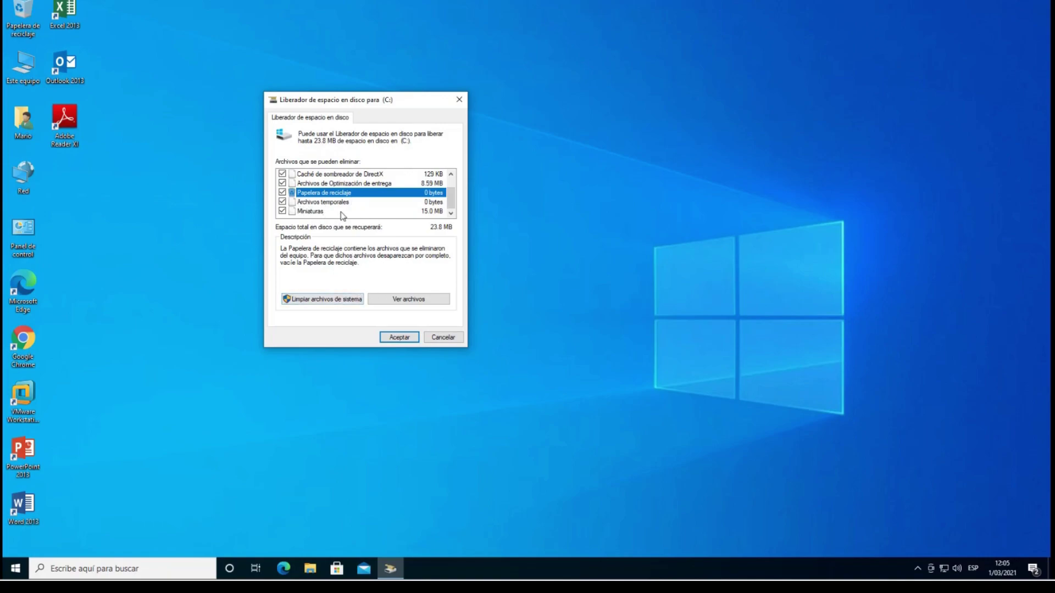
Rescan drive (C:) with system files included in the cleanup and review the extended category list
left_click(323, 302)
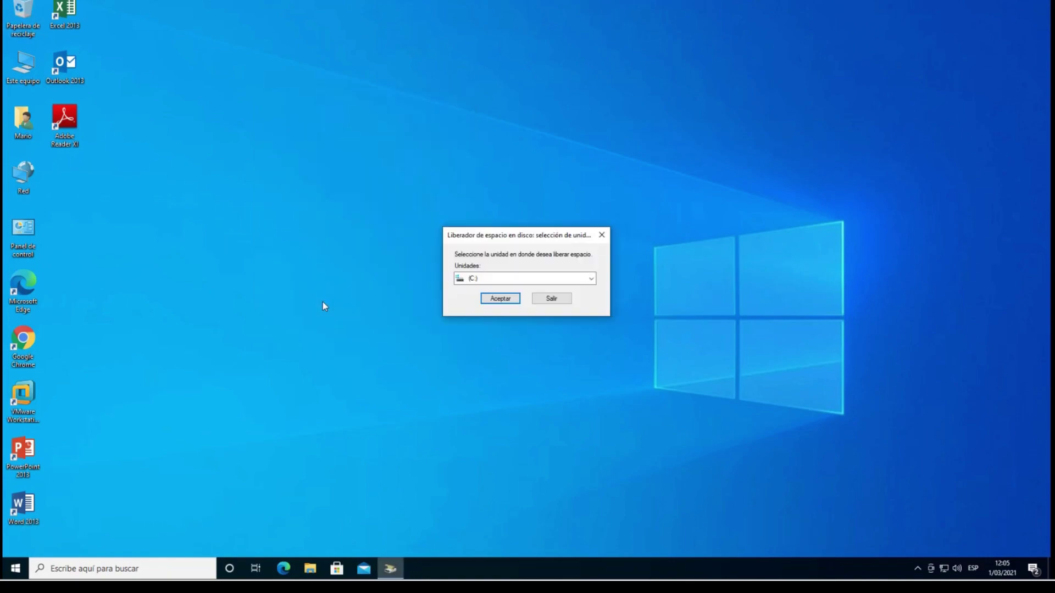
left_click(498, 300)
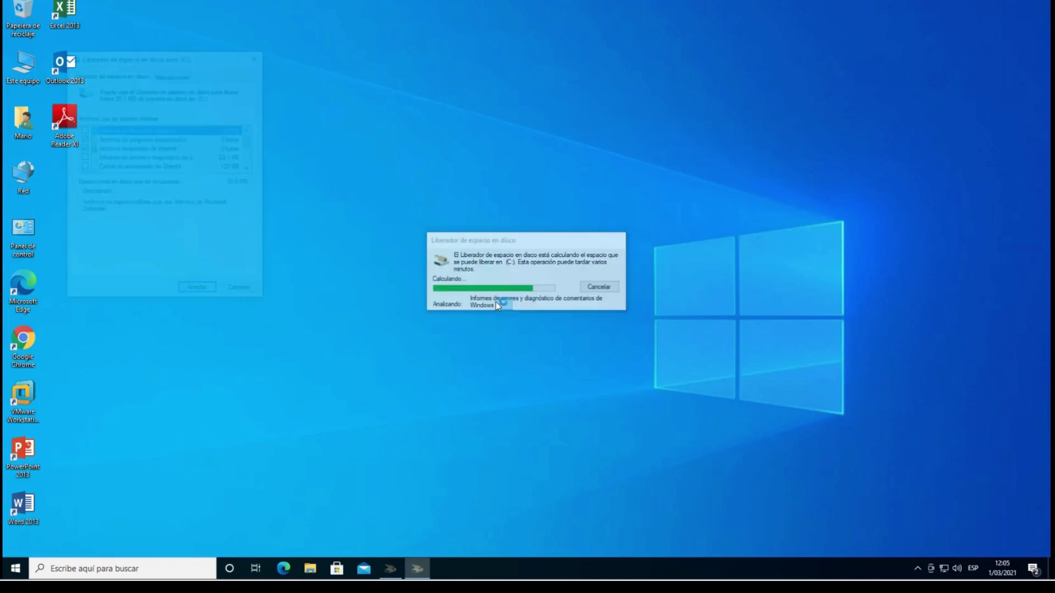
scroll(199, 151, "down", 3)
scroll(196, 151, "up", 3)
Mark all file categories on drive (C:), including Papelera de reciclaje and Archivos temporales, and permanently delete the files
left_click(82, 129)
left_click(82, 157)
left_click(82, 167)
scroll(82, 168, "down", 1)
left_click(82, 148)
scroll(82, 148, "down", 1)
left_click(82, 138)
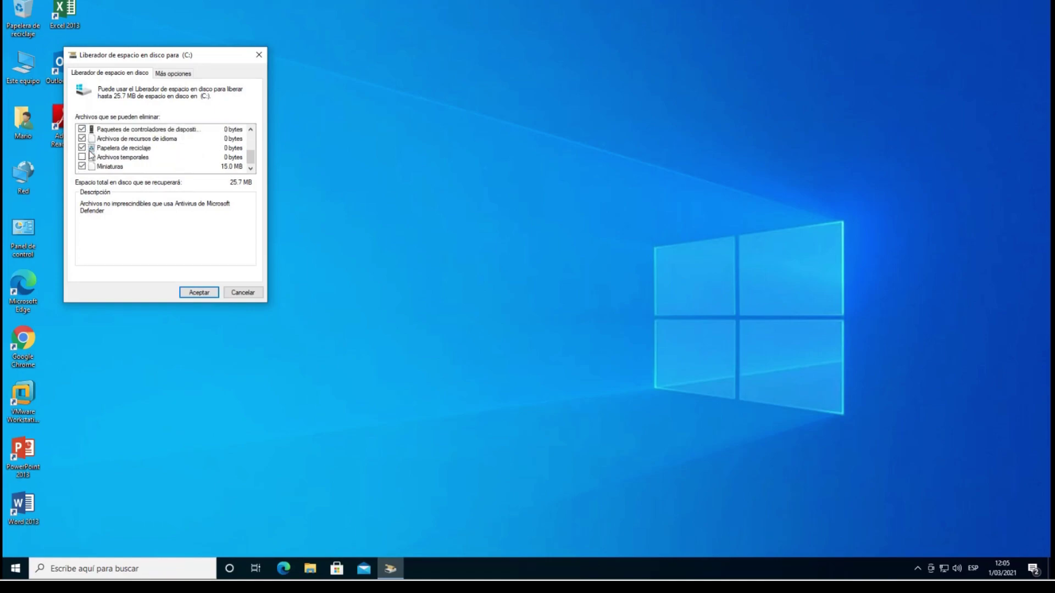
left_click(82, 157)
left_click(82, 148)
scroll(100, 158, "up", 2)
scroll(100, 158, "down", 2)
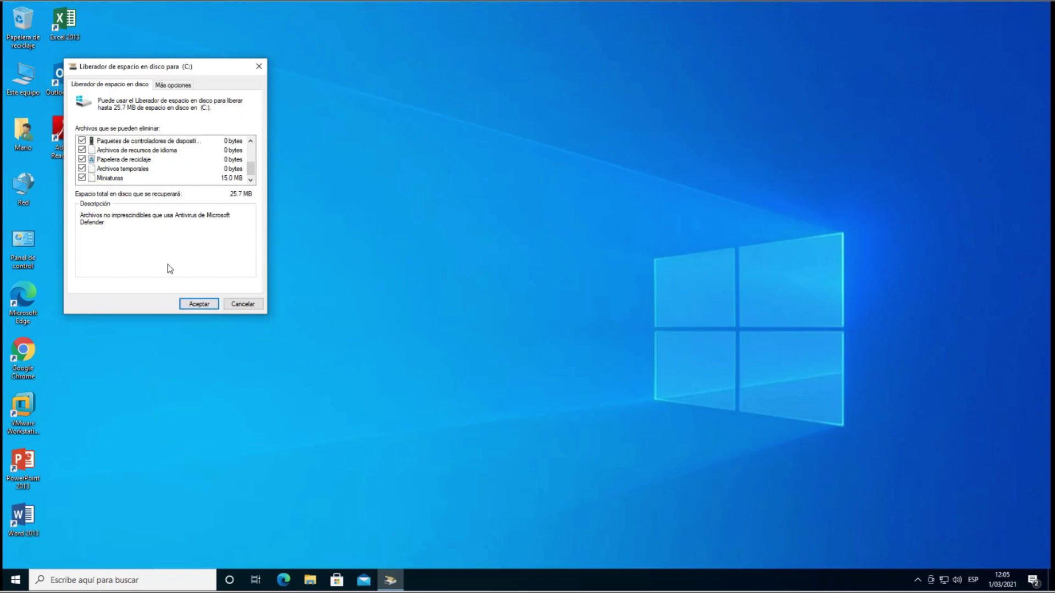
left_click(192, 305)
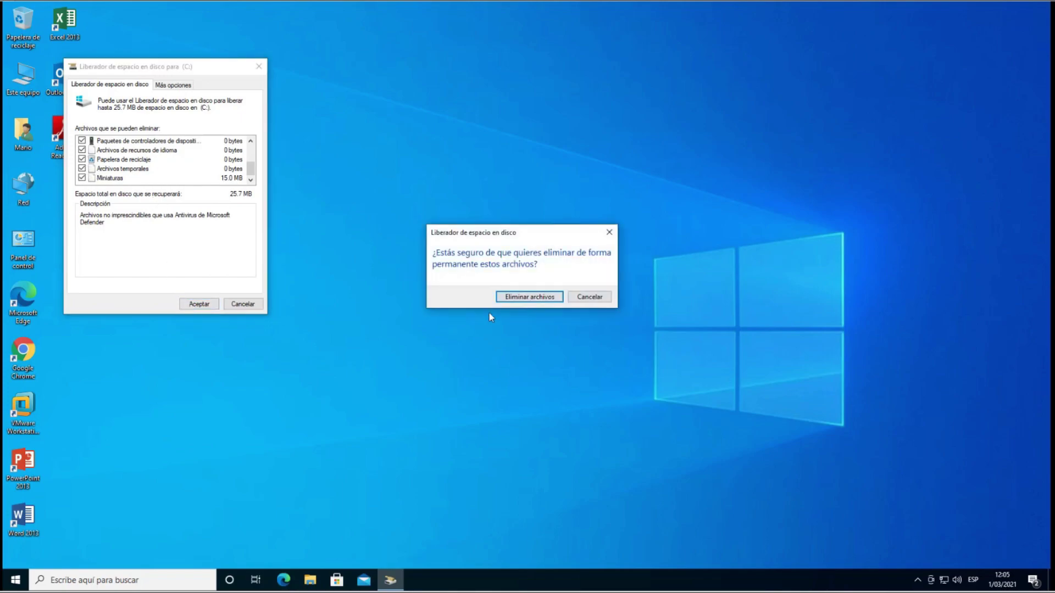
left_click(546, 297)
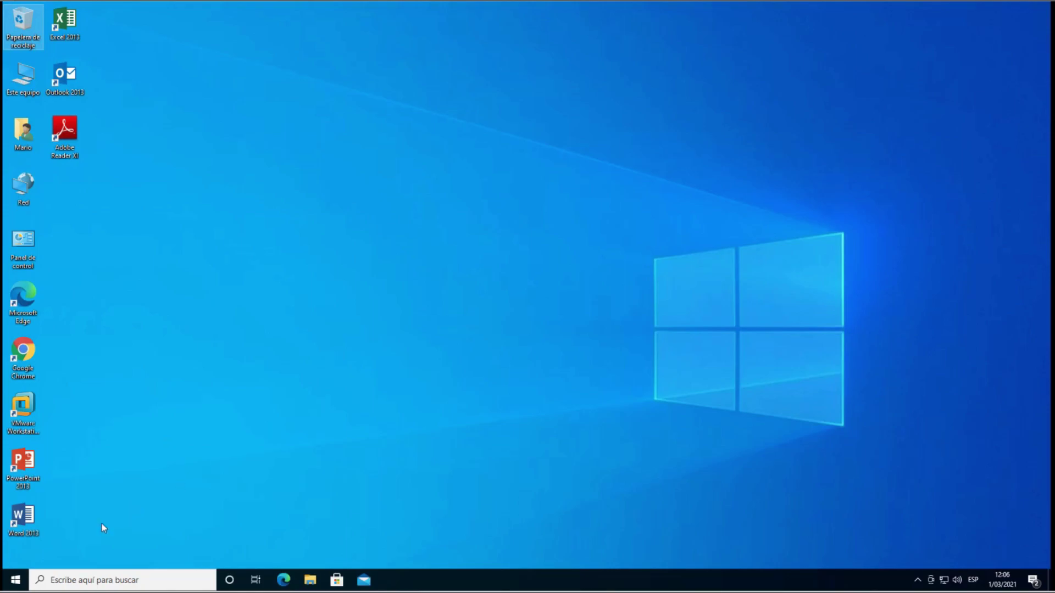
Restart the computer
left_click(15, 580)
left_click(16, 556)
left_click(48, 529)
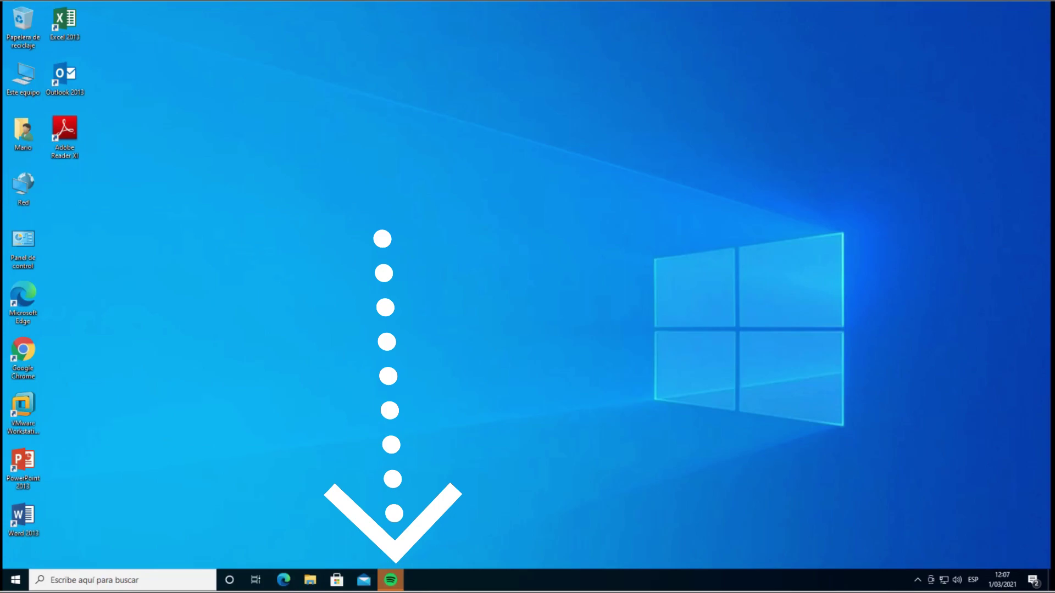
Bring up the automatically started Spotify window, move it toward the middle of the desktop, and close it
left_click(397, 578)
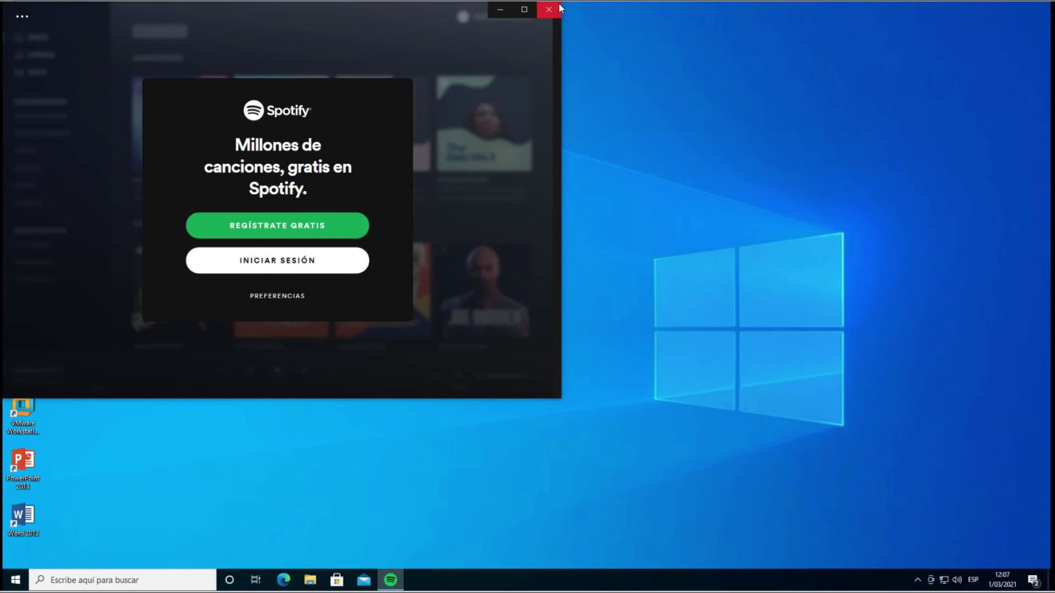
left_click_drag(430, 13, 645, 90)
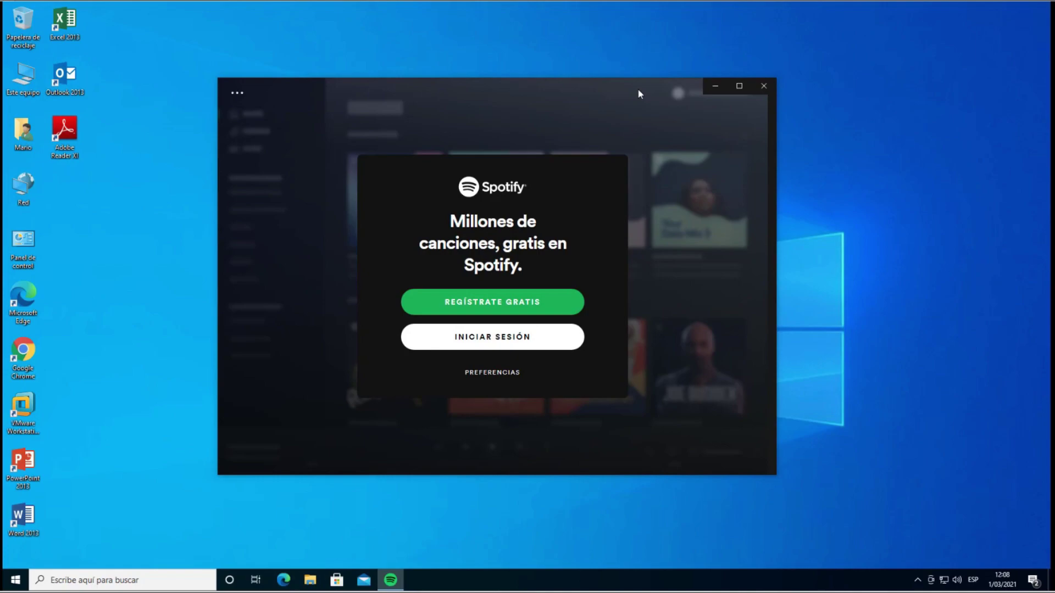
left_click(764, 86)
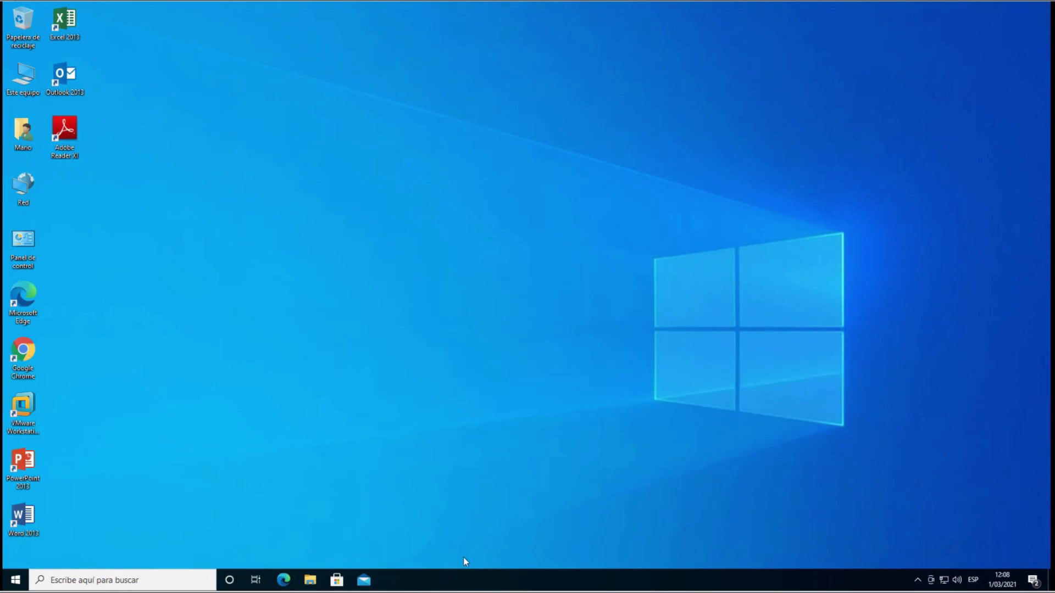
Open Task Manager and switch between its compact and detailed views, ending with the detailed one
right_click(584, 581)
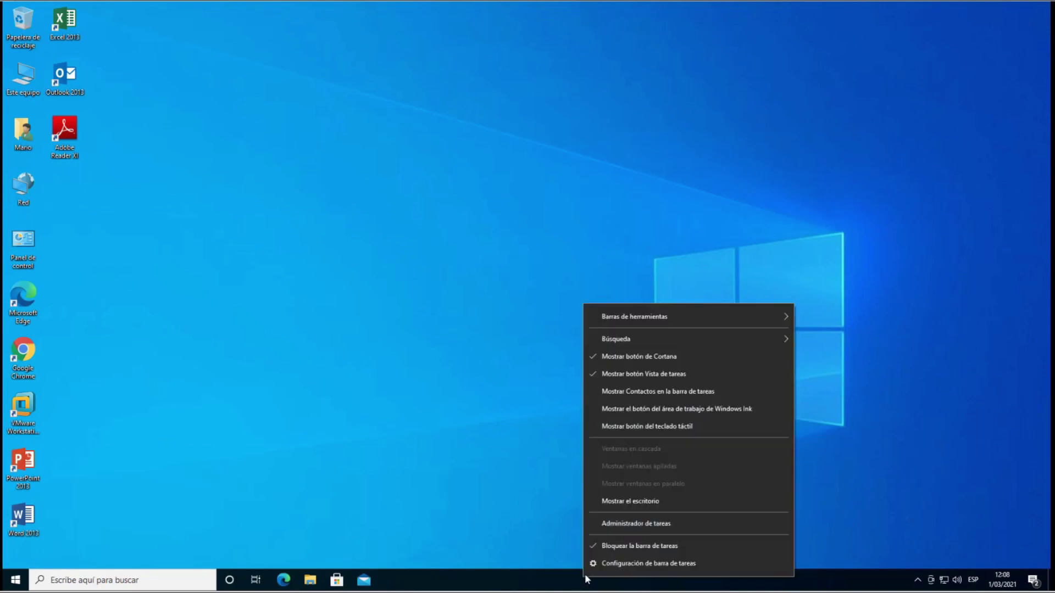
left_click(601, 523)
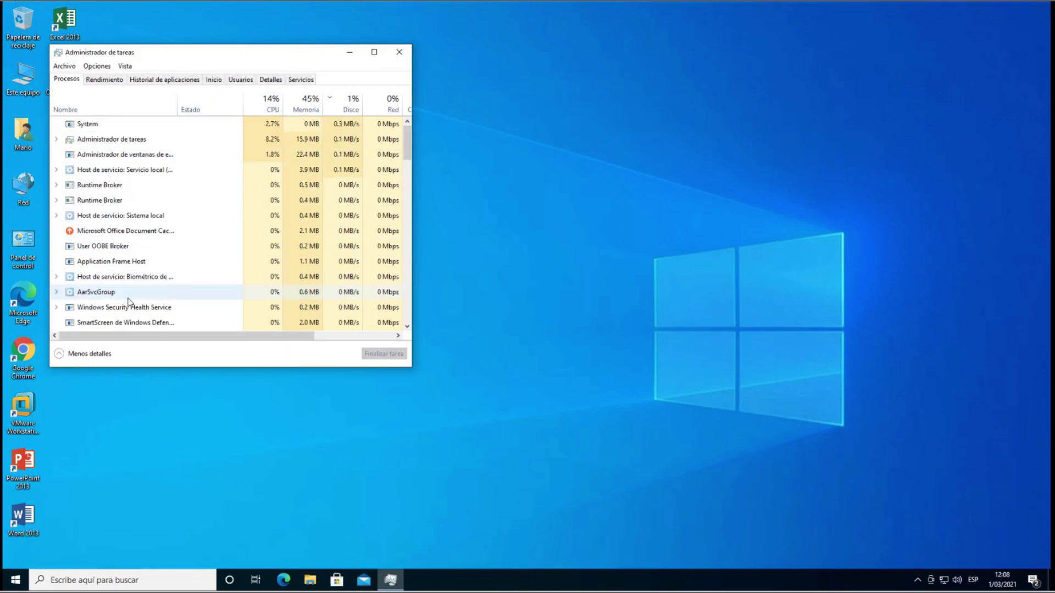
left_click(64, 355)
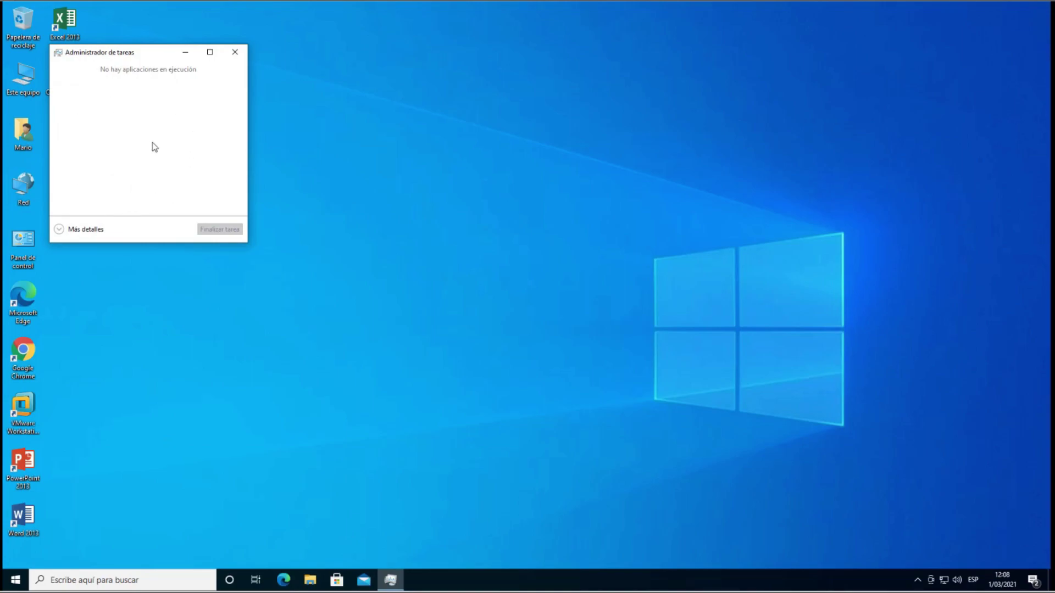
left_click(67, 231)
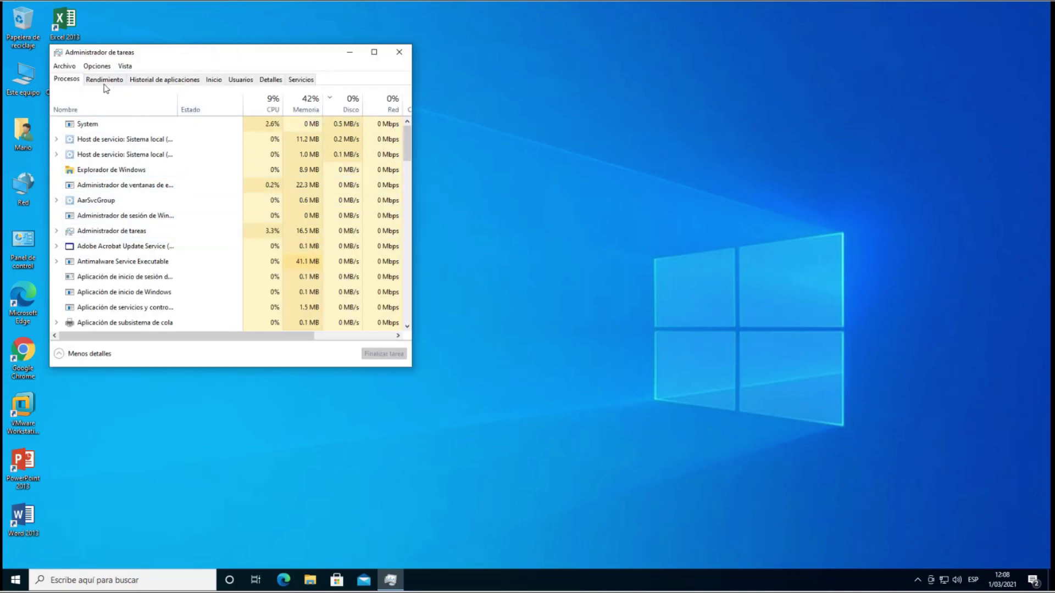
Disable Spotify in Task Manager's list of startup programs
left_click(213, 82)
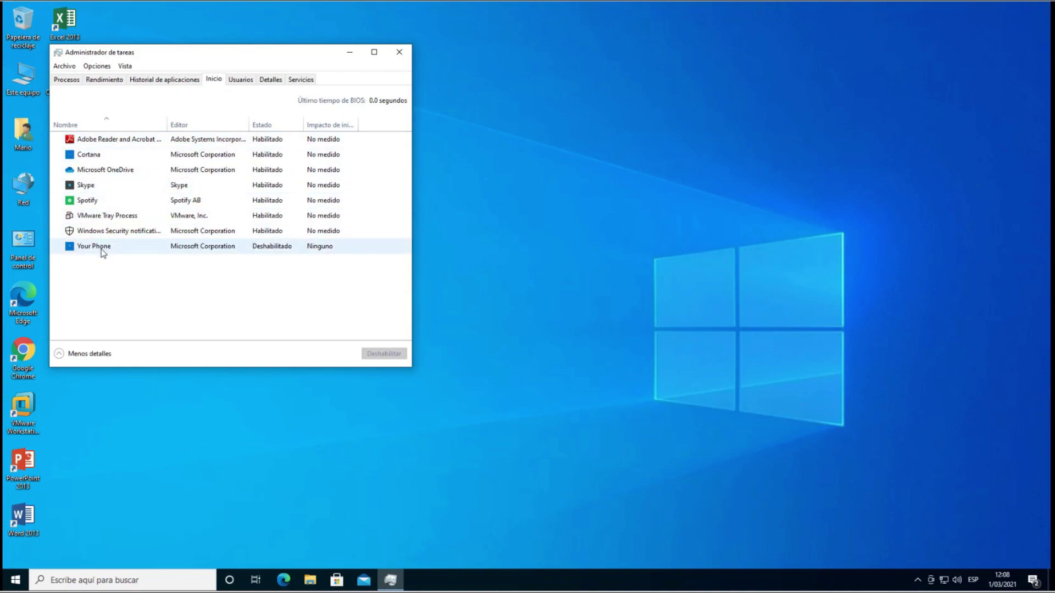
left_click(112, 202)
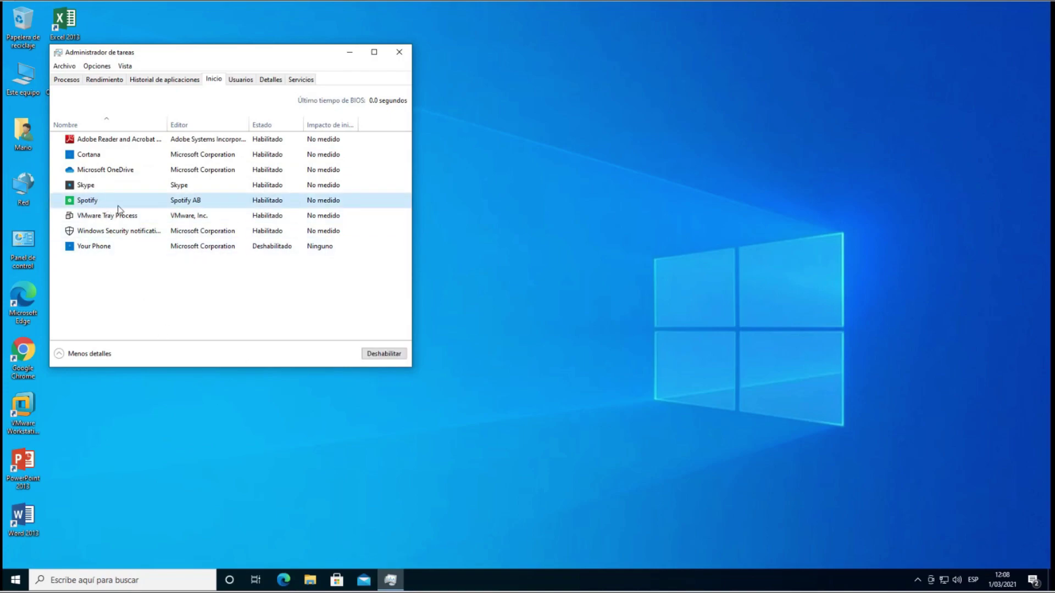
right_click(282, 200)
left_click(301, 207)
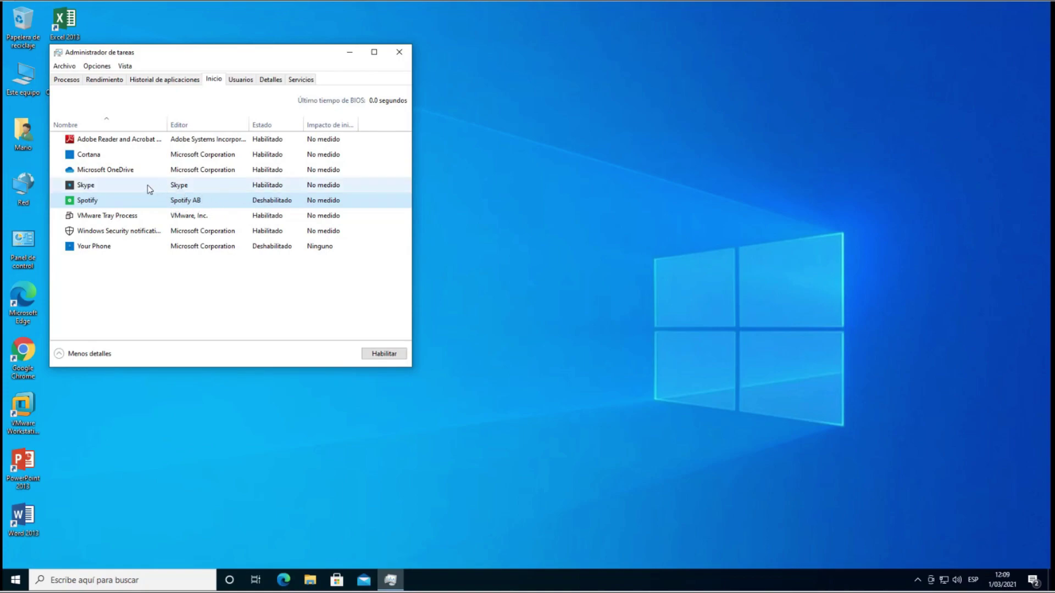
Disable Skype in Task Manager's list of startup programs
left_click(212, 189)
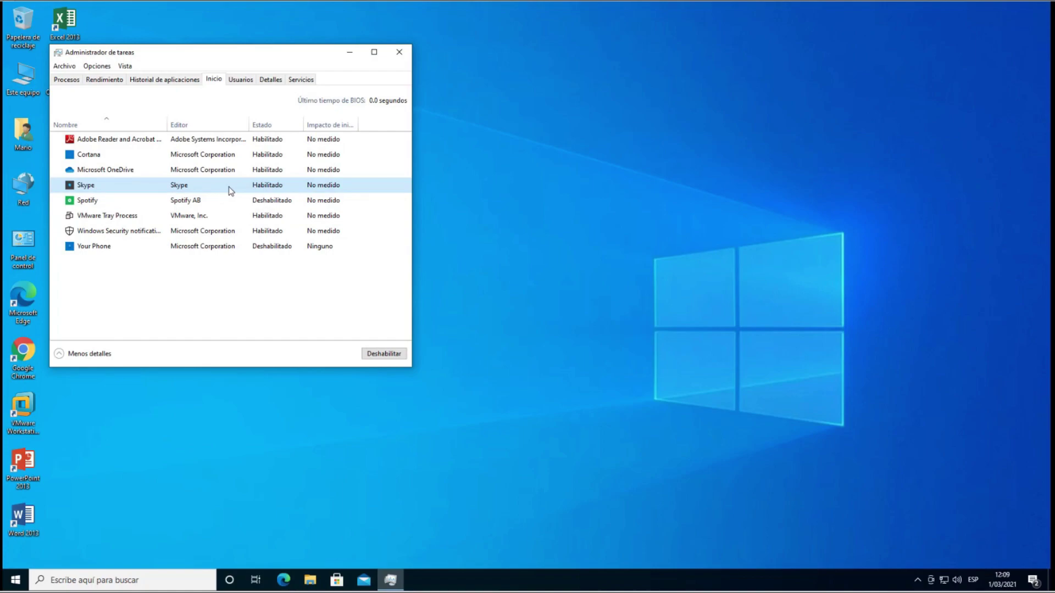
right_click(230, 190)
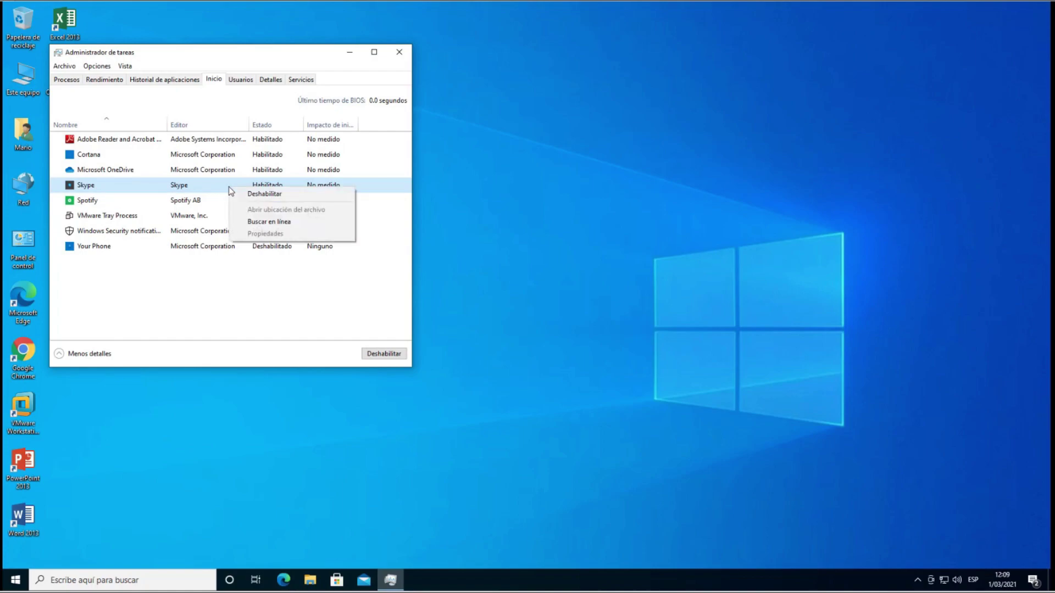
left_click(252, 195)
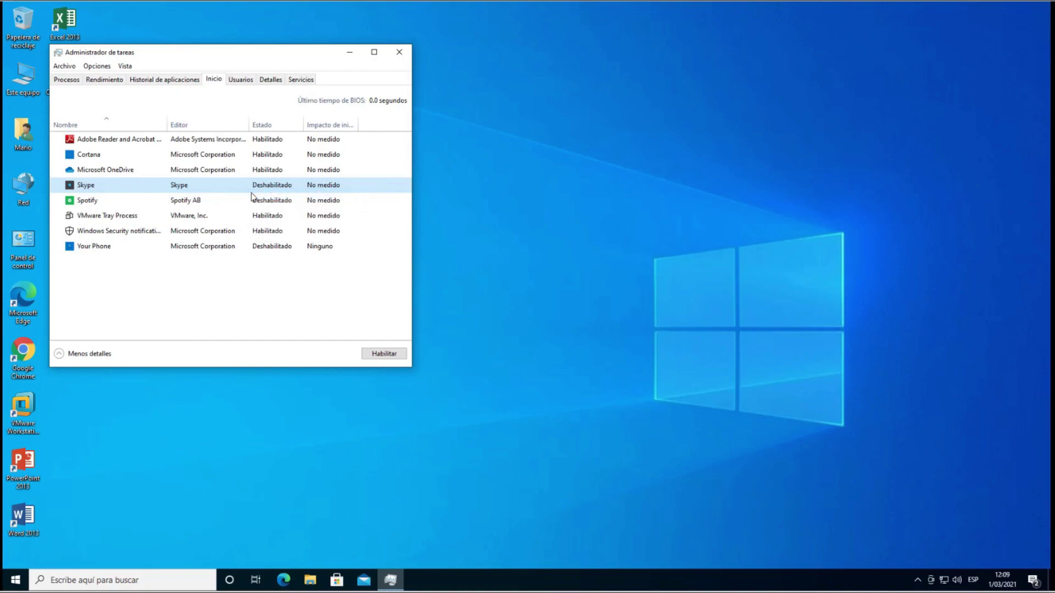
Move Task Manager clear of the desktop shortcuts and disable VMware Tray Process in the list of startup programs
left_click(248, 158)
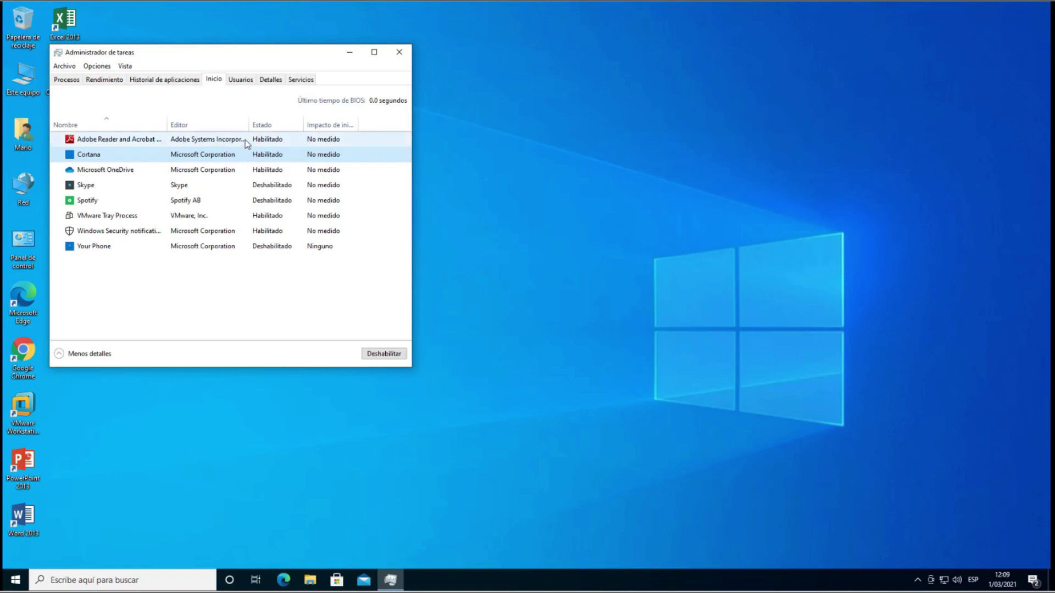
left_click(245, 140)
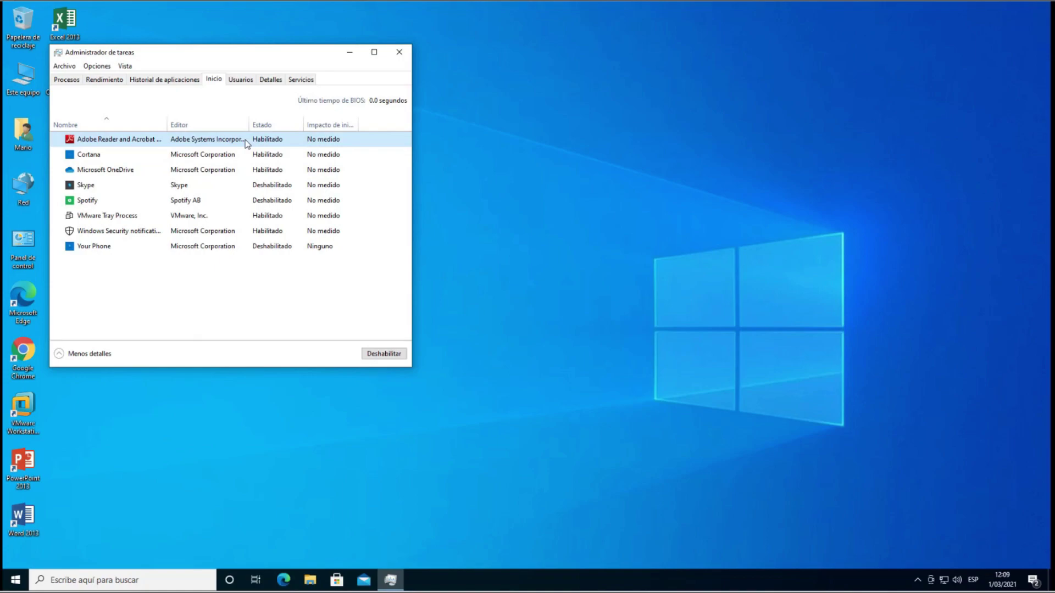
left_click(127, 171)
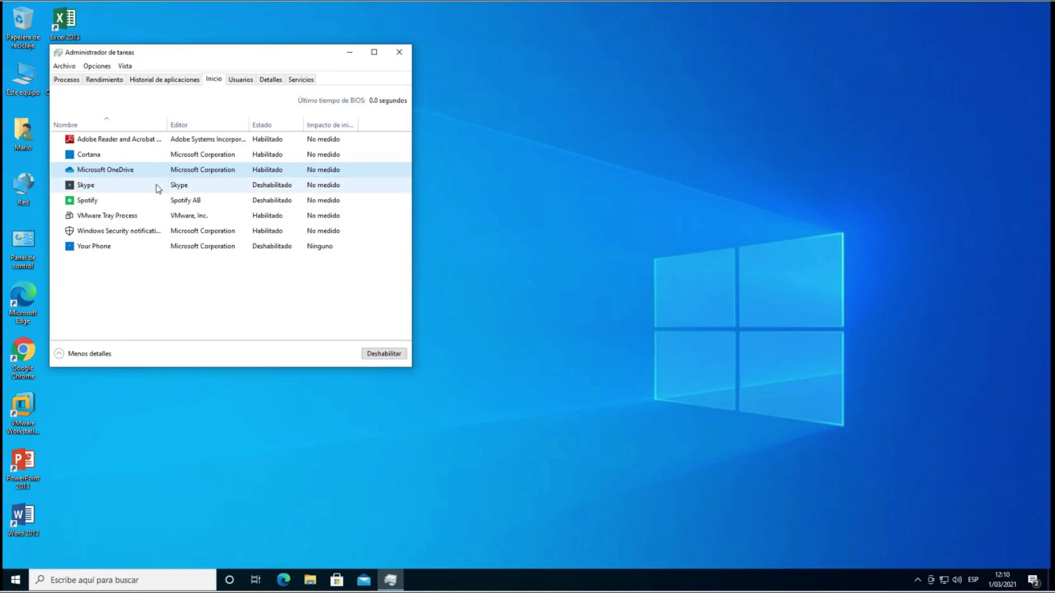
left_click(140, 215)
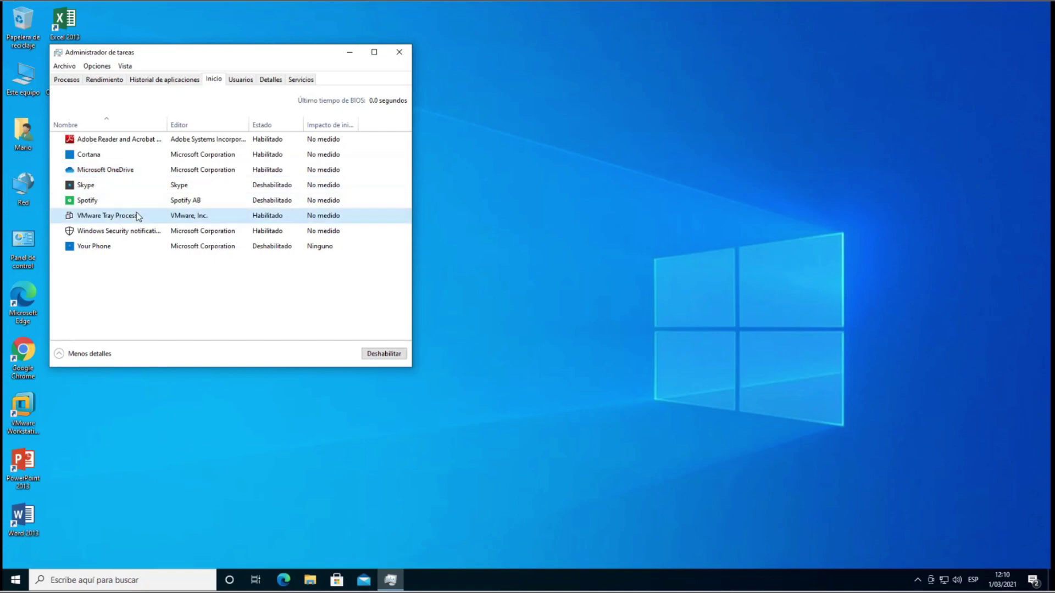
left_click_drag(150, 58, 215, 62)
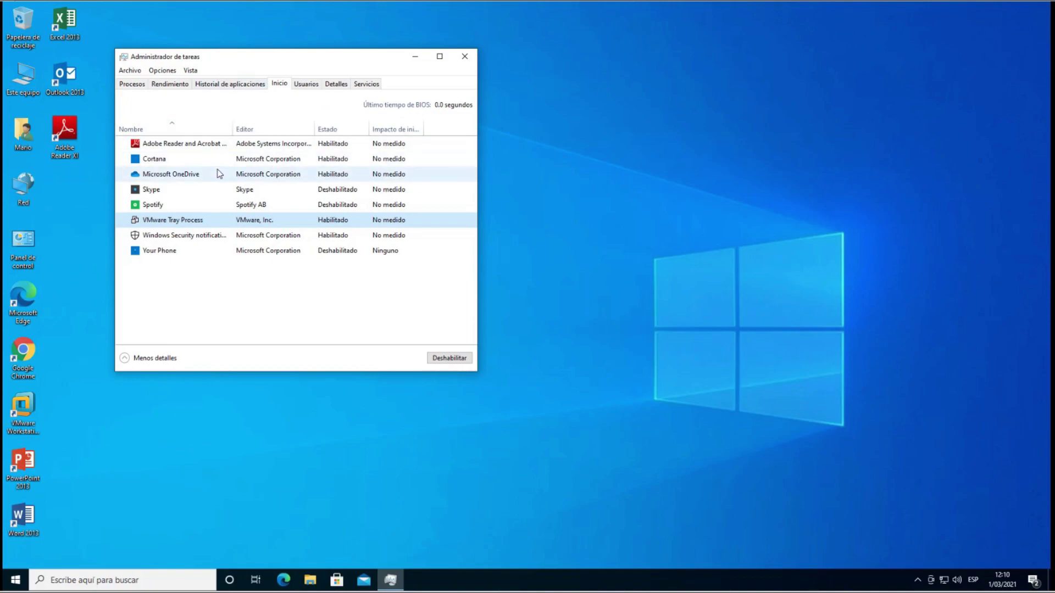
right_click(345, 218)
left_click(357, 225)
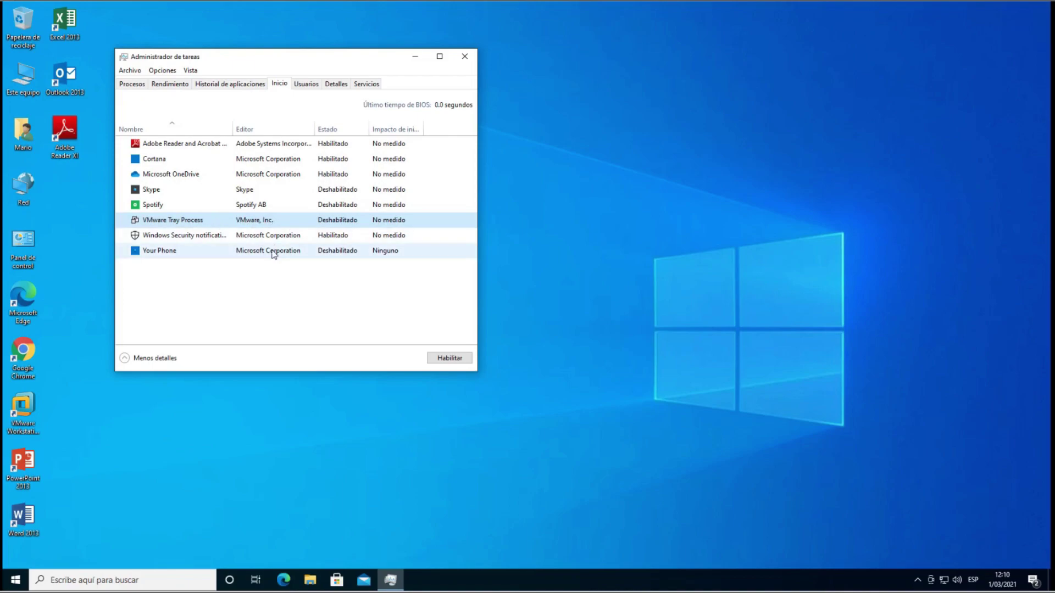
Review the Windows Security notification, Your Phone and Cortana startup entries, and close Task Manager
left_click(32, 404)
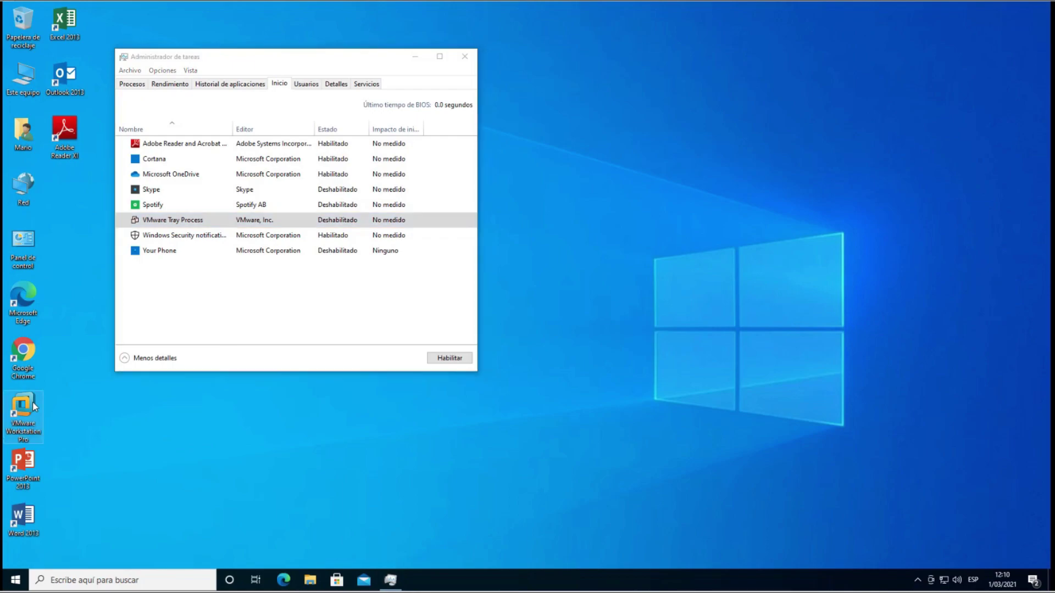
left_click(278, 241)
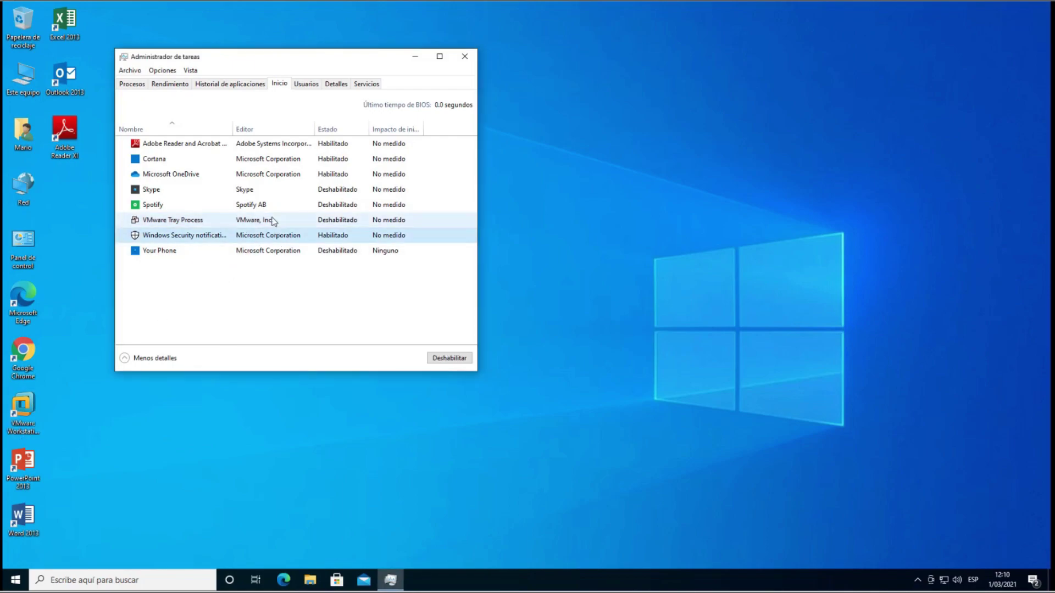
left_click(268, 256)
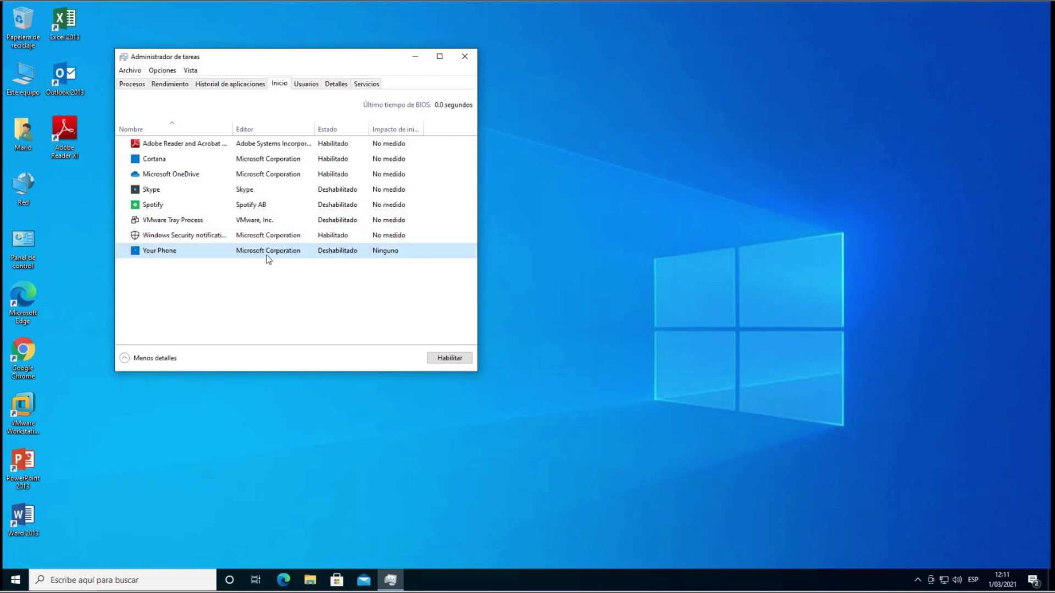
left_click(333, 236)
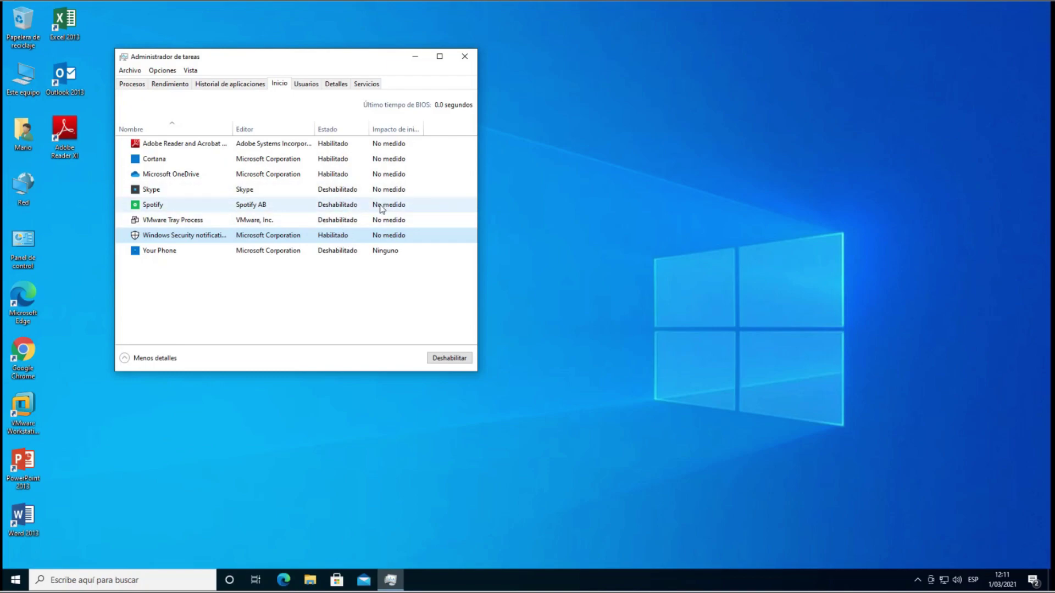
left_click(345, 160)
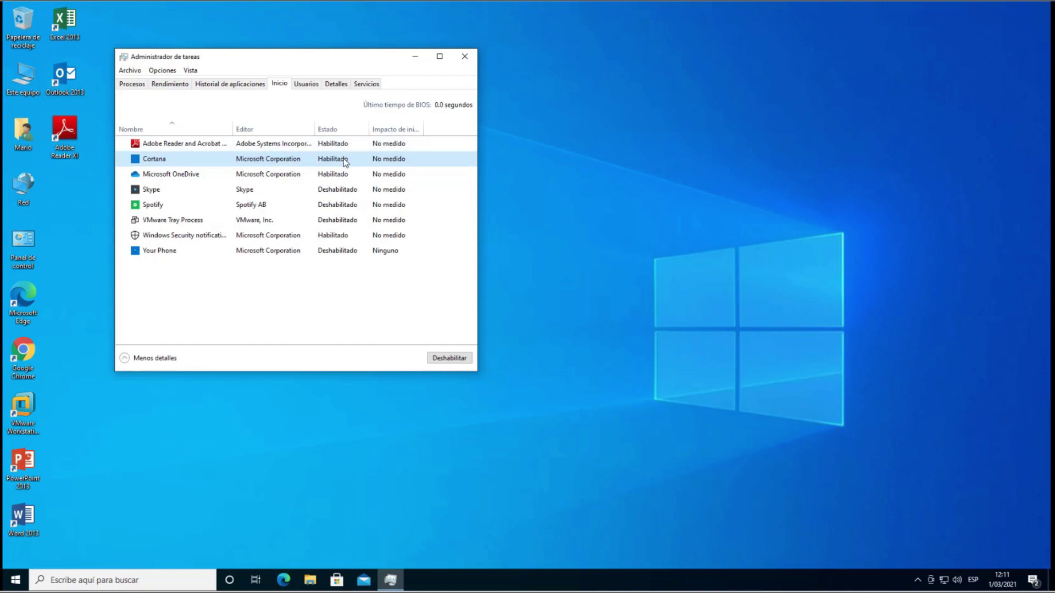
left_click(468, 59)
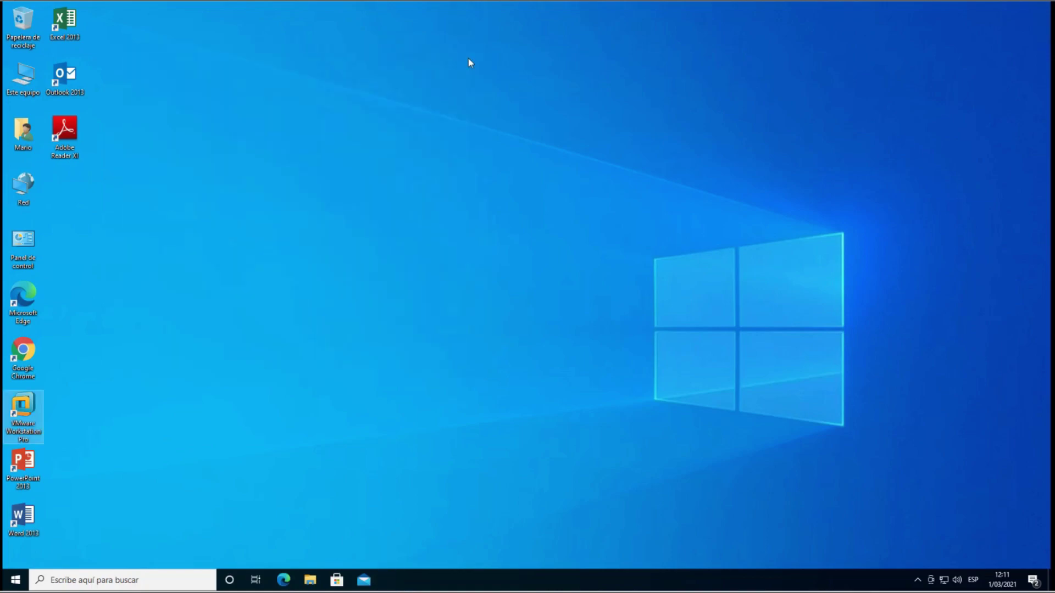
Open System Configuration by running msconfig, switch the startup selection to normal, and set it back to selective startup
left_click(495, 218)
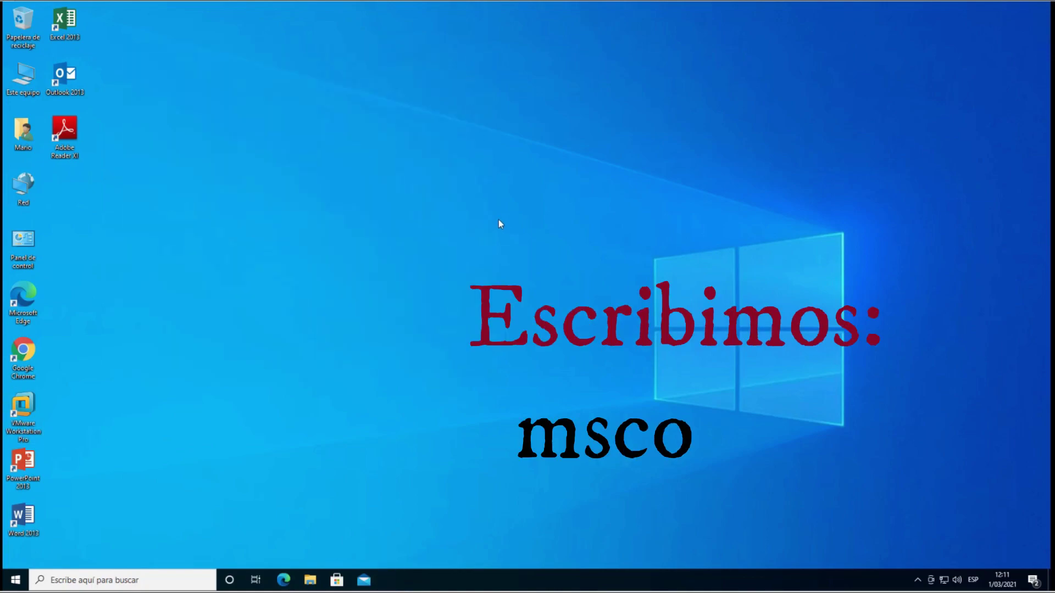
key("super+r")
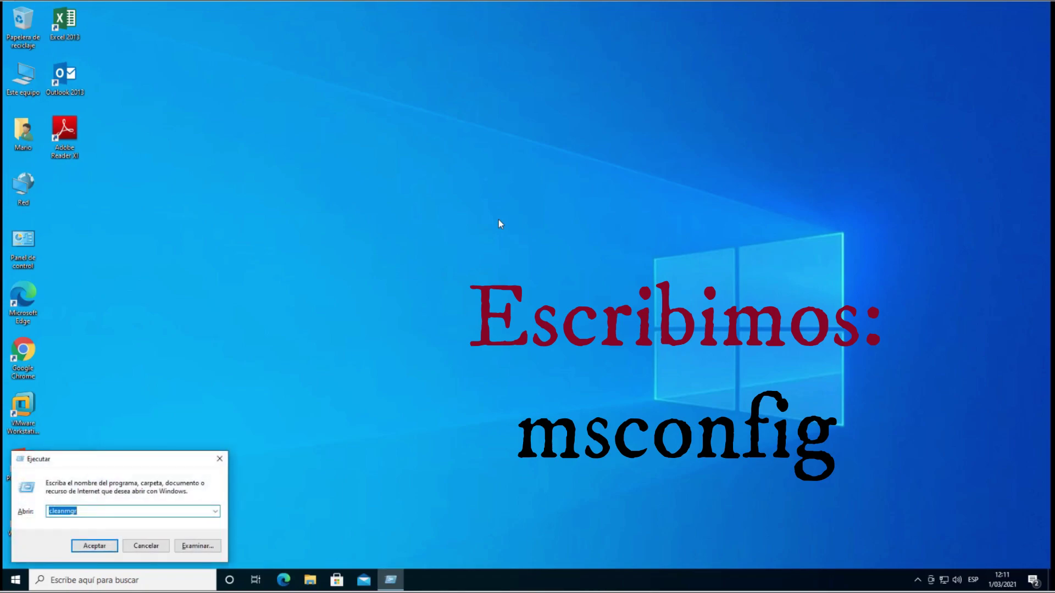
type("msconfig")
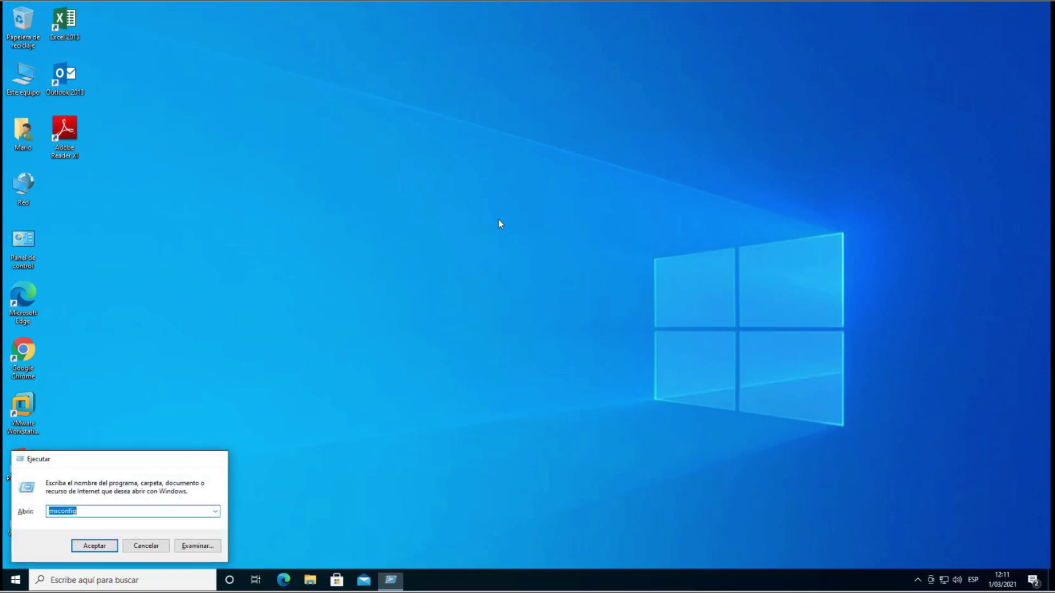
key("Return")
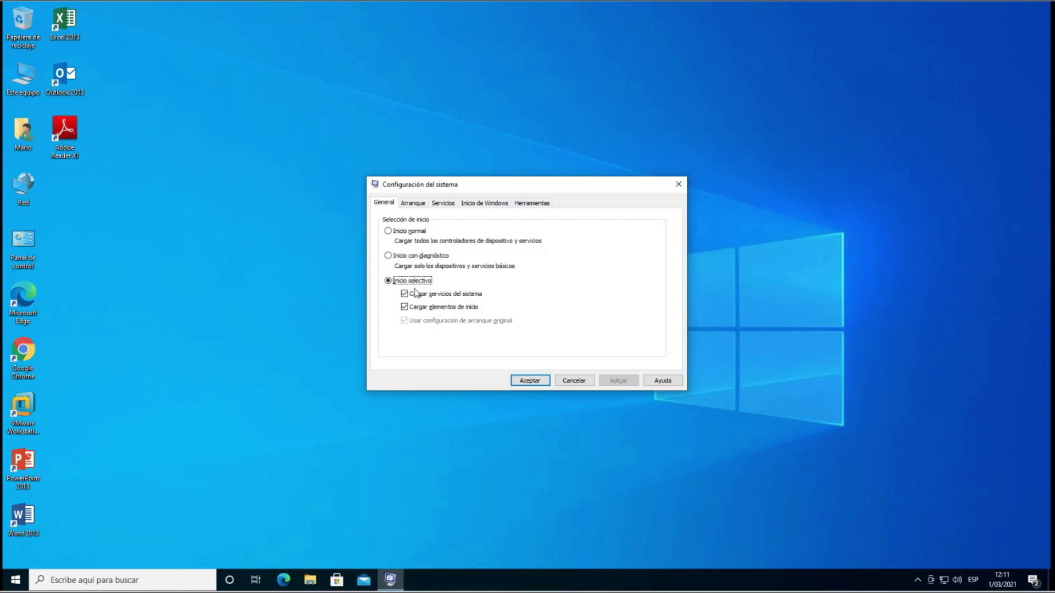
left_click(389, 232)
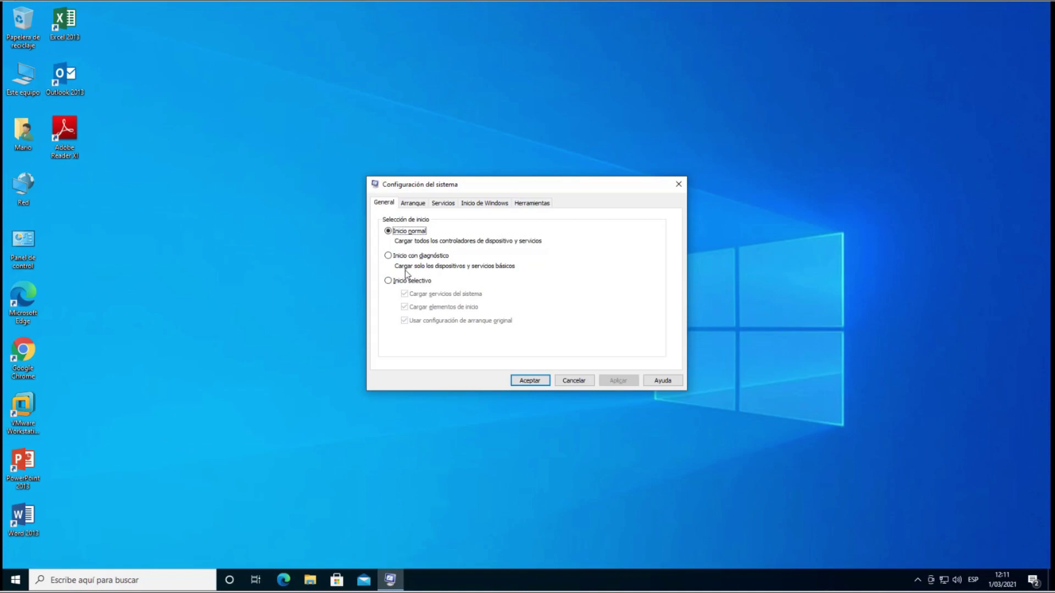
left_click(393, 282)
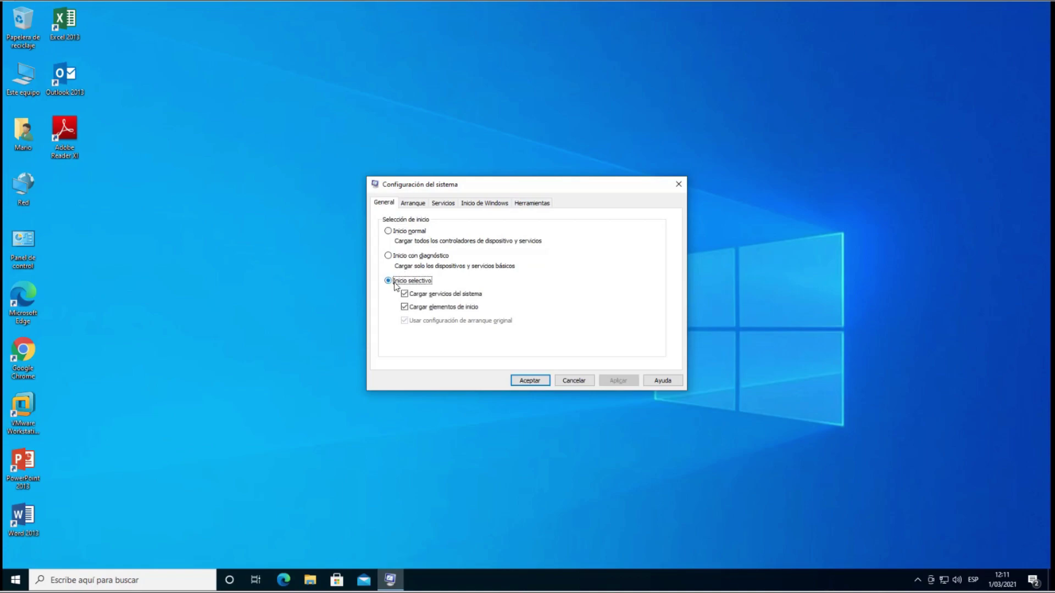
Enable the boot option that starts Windows 10 without the GUI (Sin arranque de GUI)
left_click(413, 205)
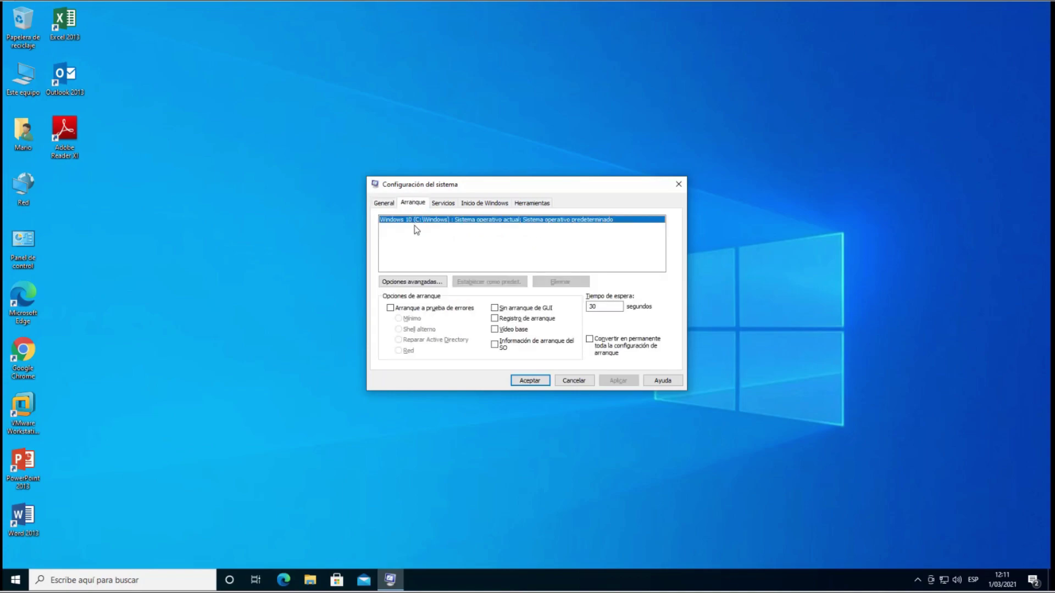
left_click(494, 307)
left_click(495, 308)
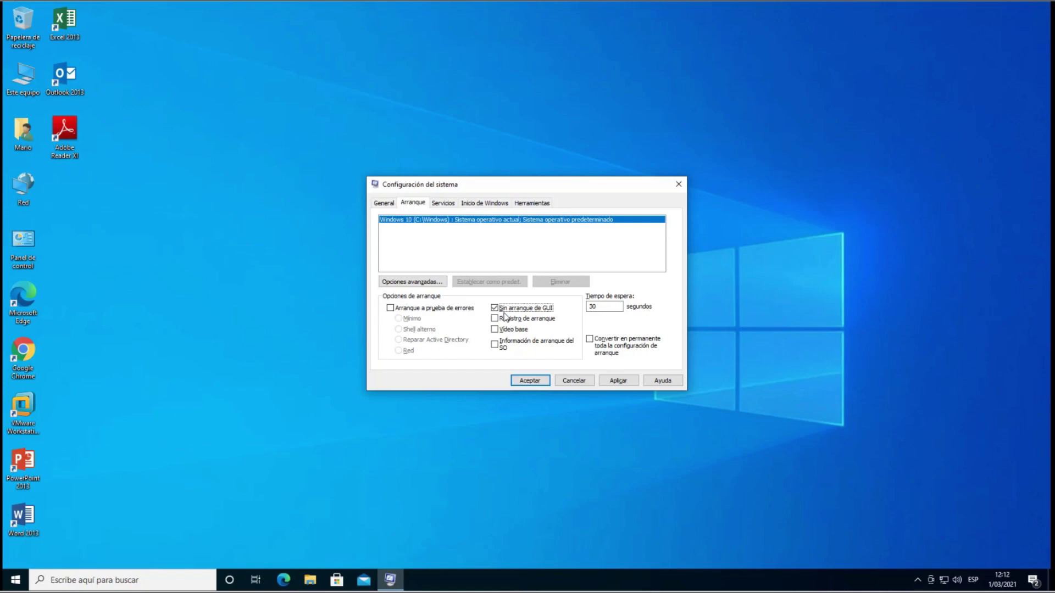
Set the boot menu timeout to 15 seconds
double_click(592, 307)
left_click(587, 306)
double_click(592, 307)
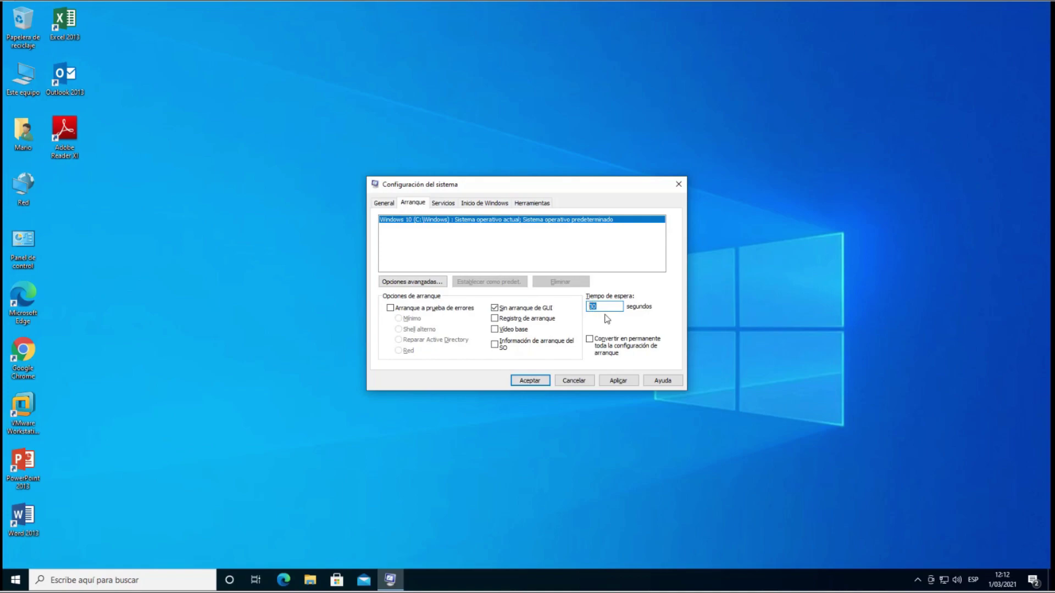
left_click(605, 306)
key("BackSpace")
type("15")
Look through the list of services in System Configuration and hide all Microsoft services
left_click(445, 207)
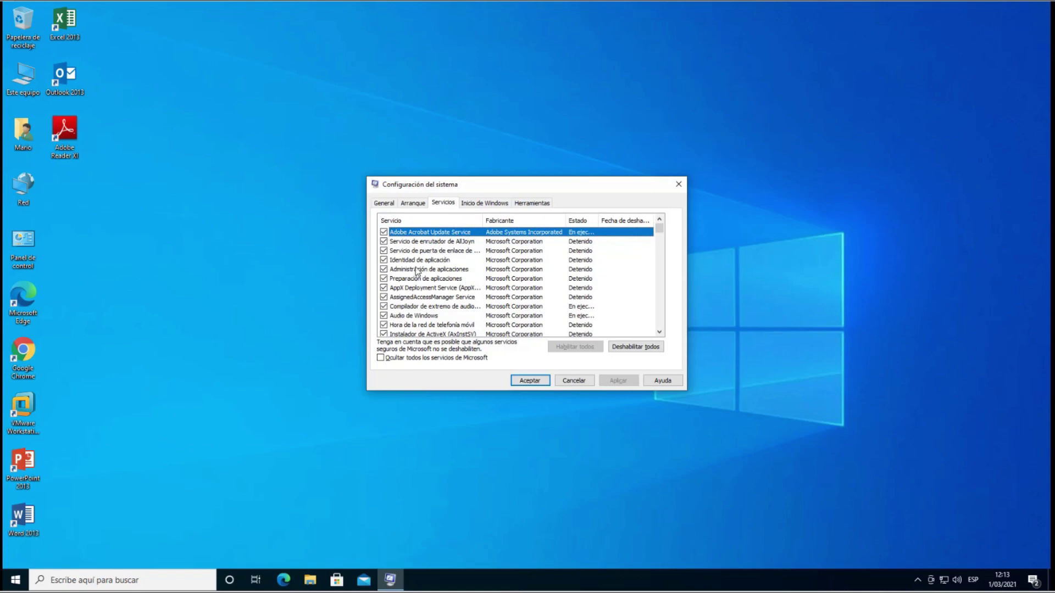
scroll(400, 307, "down", 4)
scroll(400, 280, "down", 8)
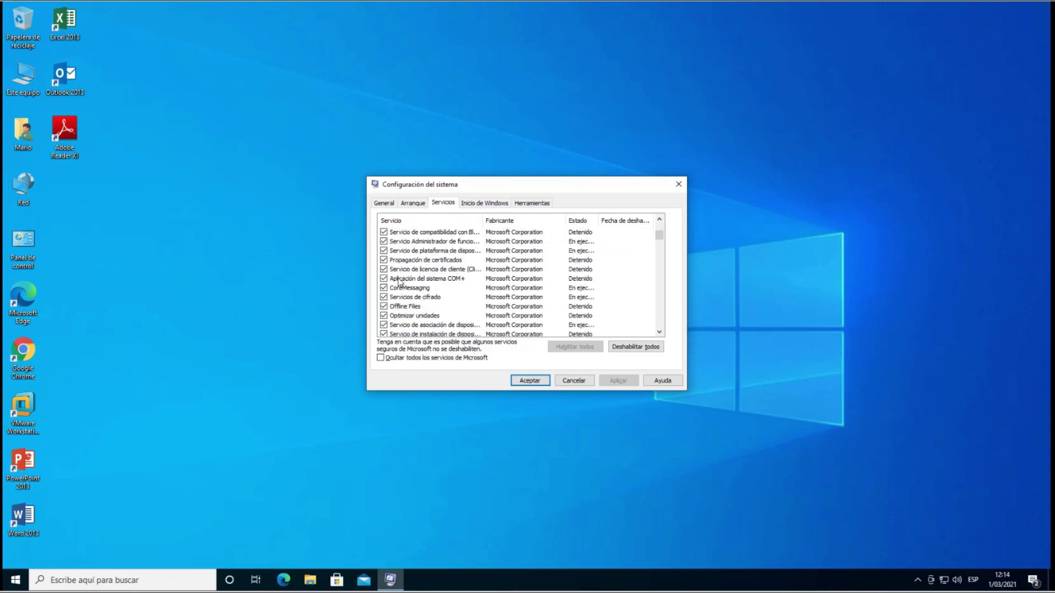
scroll(396, 285, "down", 6)
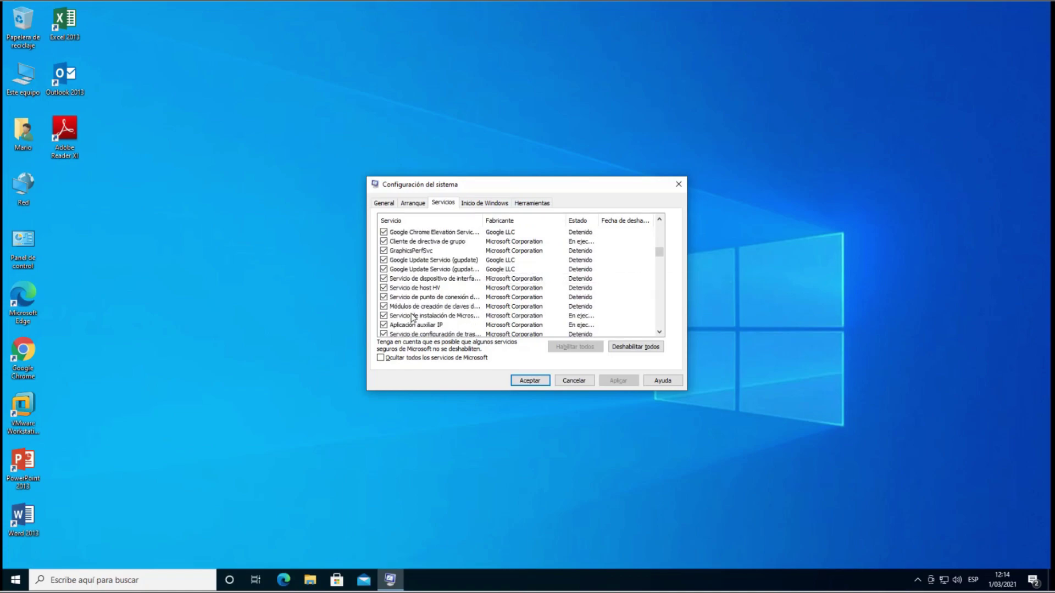
scroll(413, 317, "down", 4)
scroll(413, 317, "down", 8)
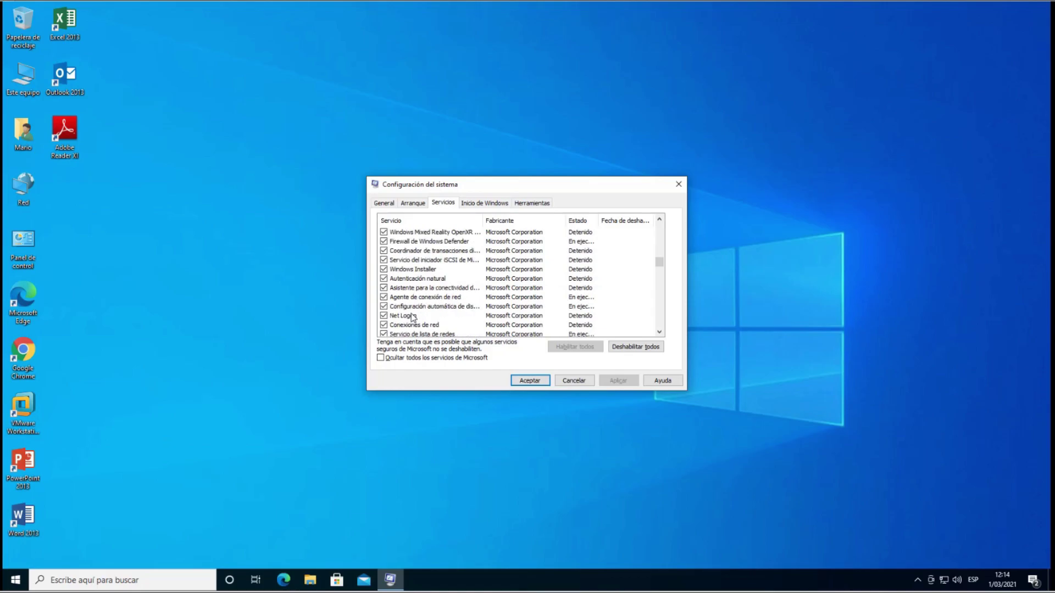
left_click(381, 358)
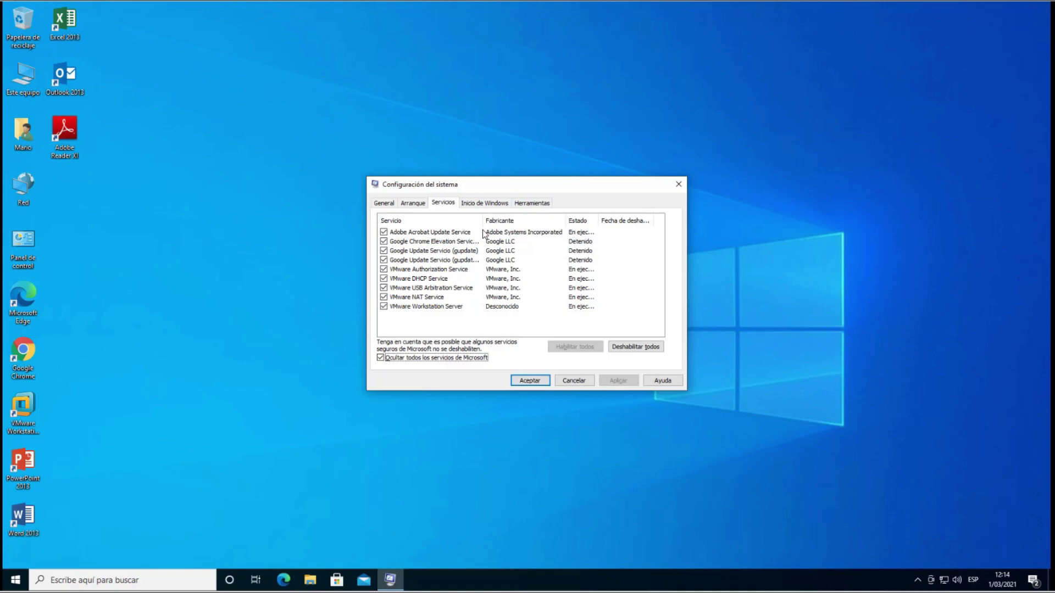
Clear VMware NAT Service in the list of services and enable it again
left_click(384, 298)
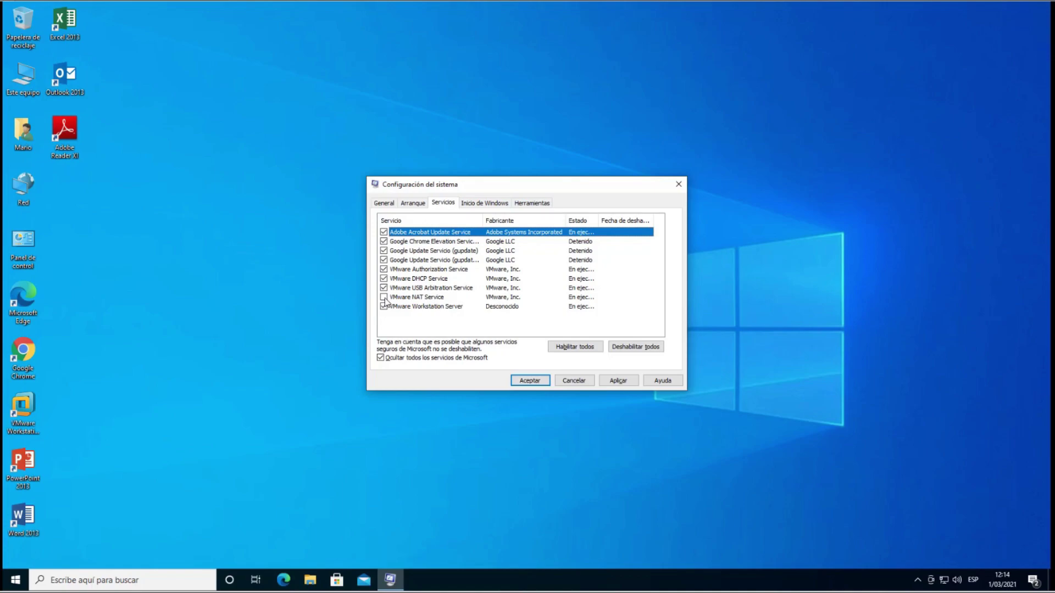
left_click(384, 298)
Check the startup programs in Task Manager from System Configuration, close Task Manager, and show the list of Windows tools
left_click(484, 206)
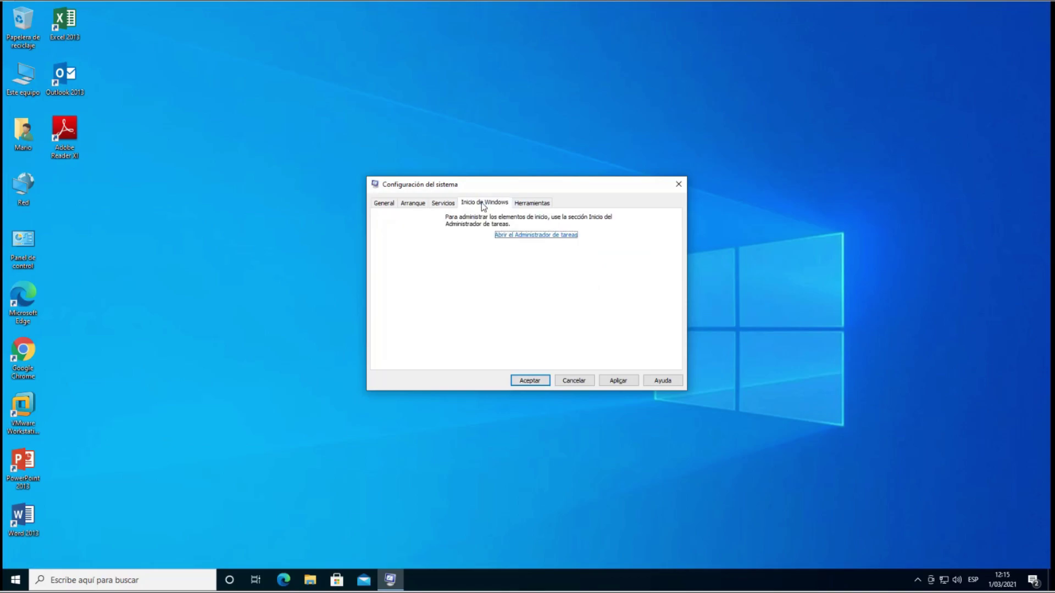
left_click(445, 203)
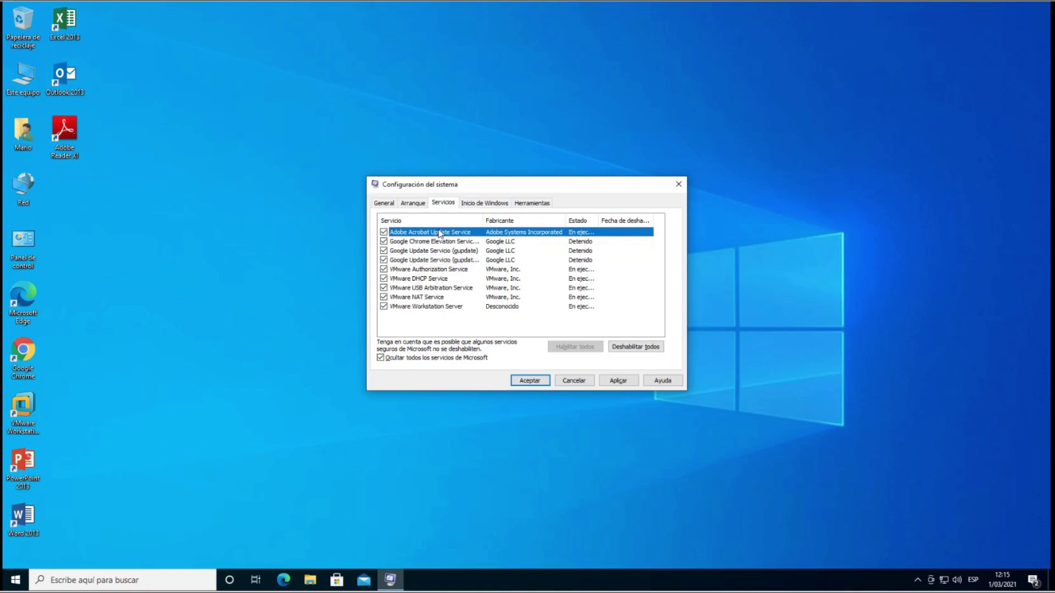
left_click(493, 204)
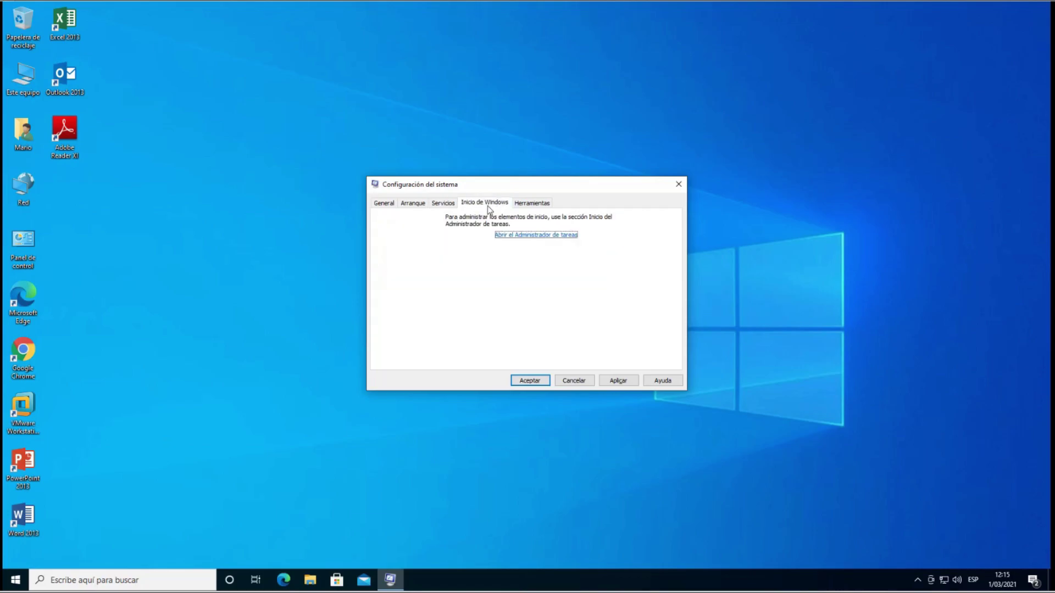
left_click(517, 235)
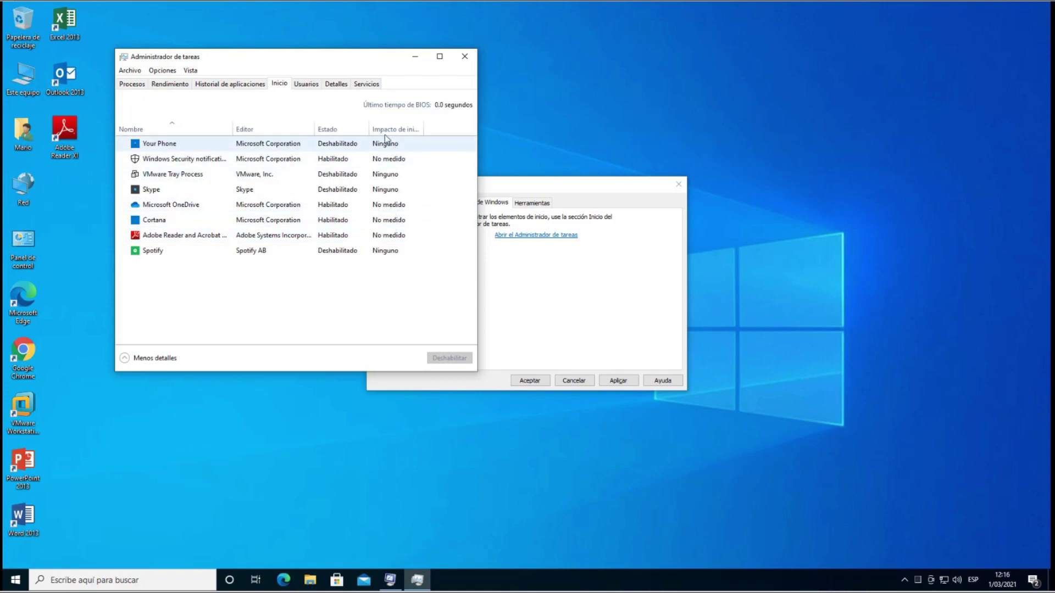
left_click(464, 57)
left_click(530, 203)
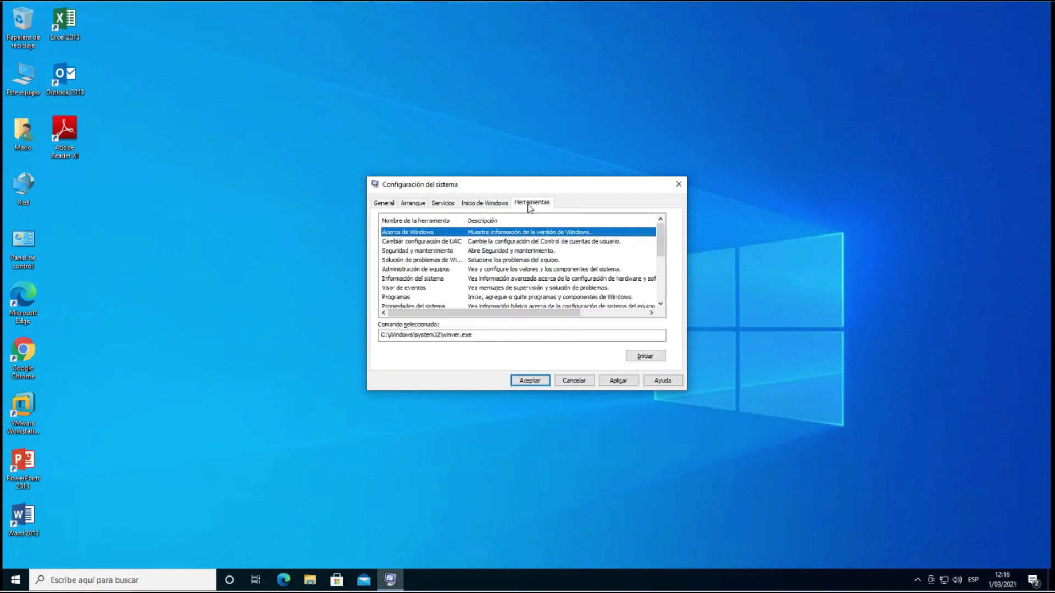
Apply the System Configuration changes and exit without restarting the computer
left_click(618, 381)
left_click(530, 381)
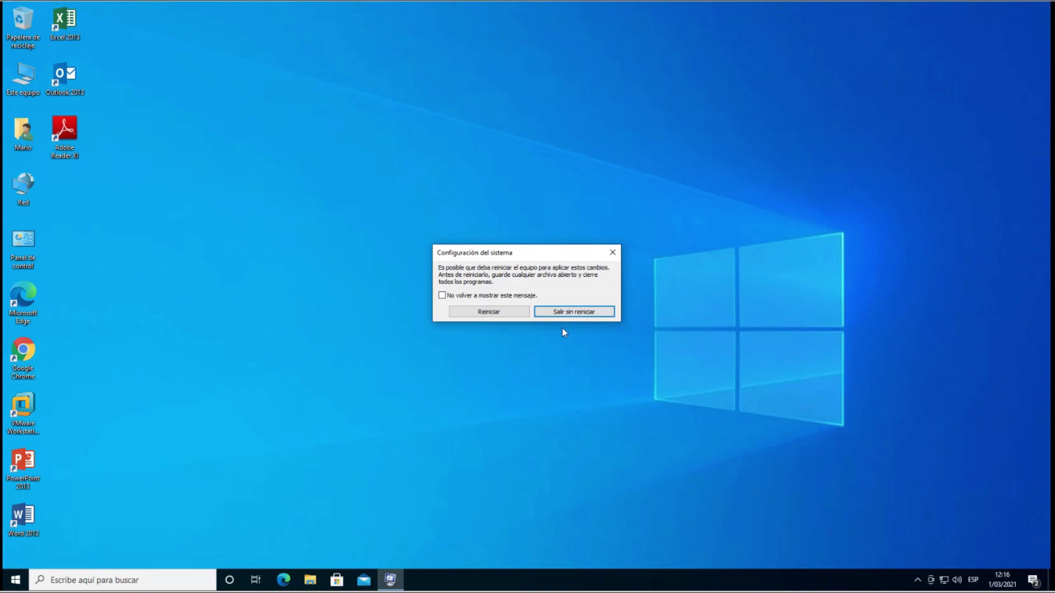
left_click(574, 312)
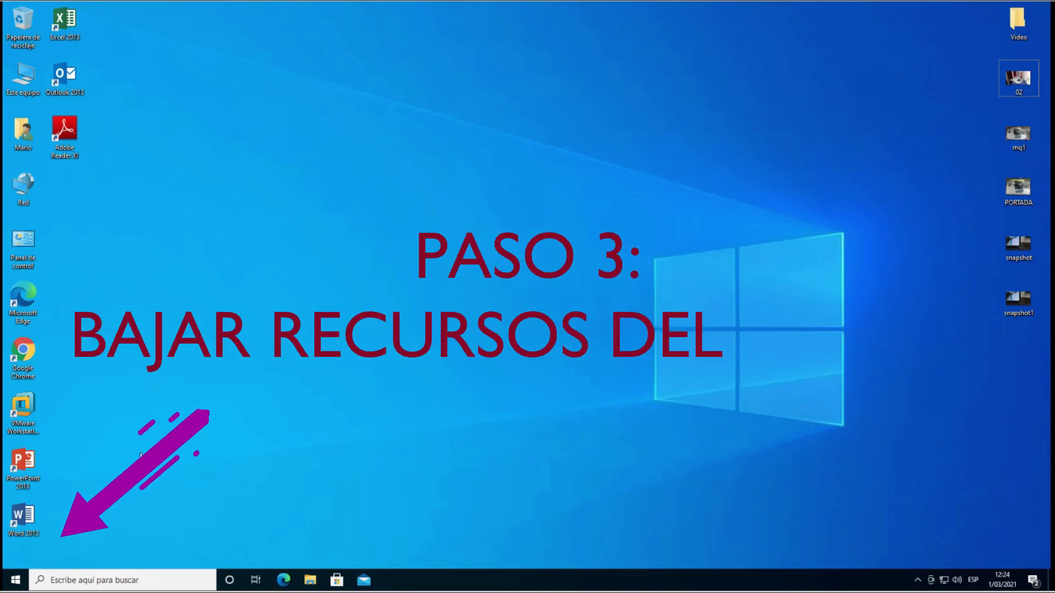
Search the Windows settings for "rendimiento" and open the options for adjusting the appearance and performance of Windows
right_click(16, 583)
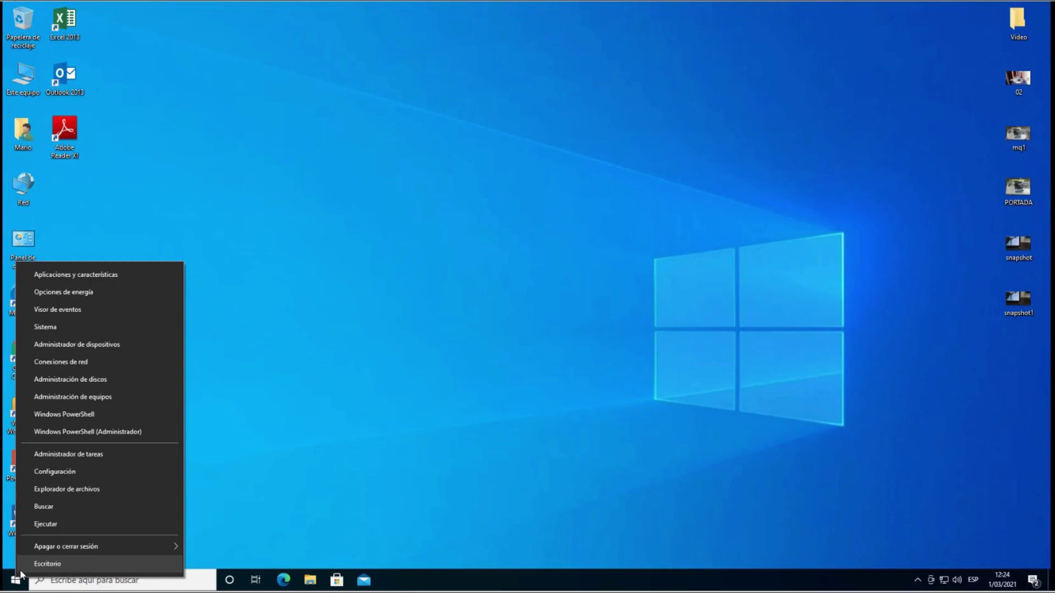
left_click(99, 328)
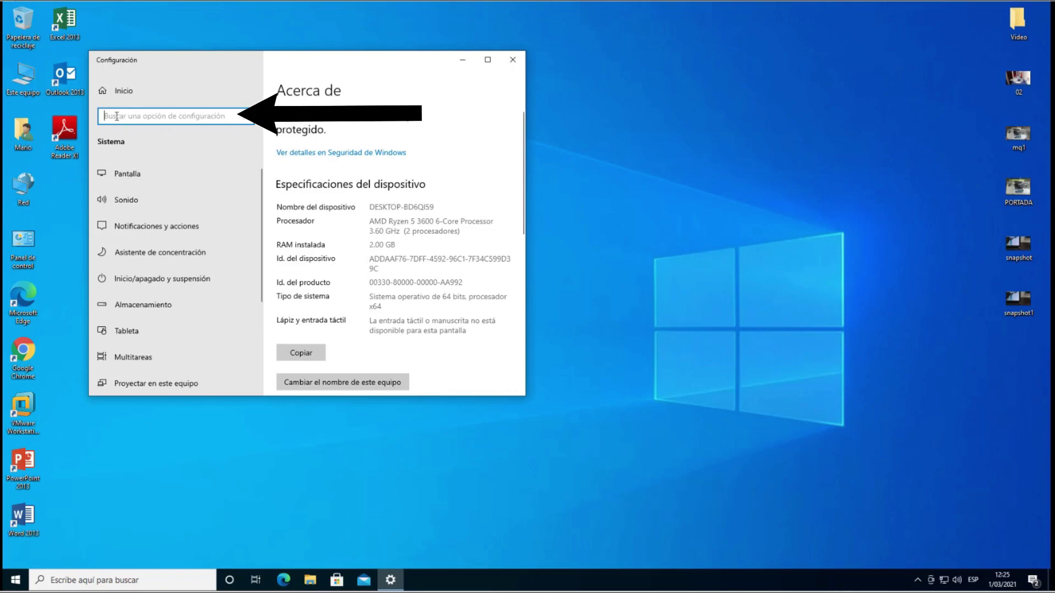
type("rendiemitn")
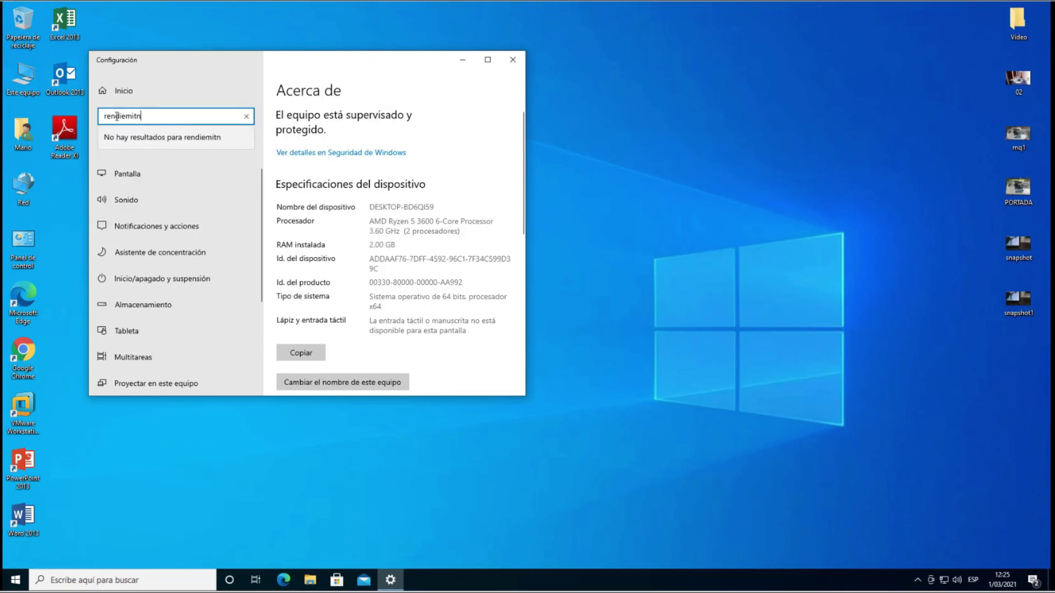
key("BackSpace")
key("BackSpace")
key("BackSpace")
key("BackSpace")
key("BackSpace")
type("minet")
key("BackSpace")
key("BackSpace")
key("BackSpace")
type("ento")
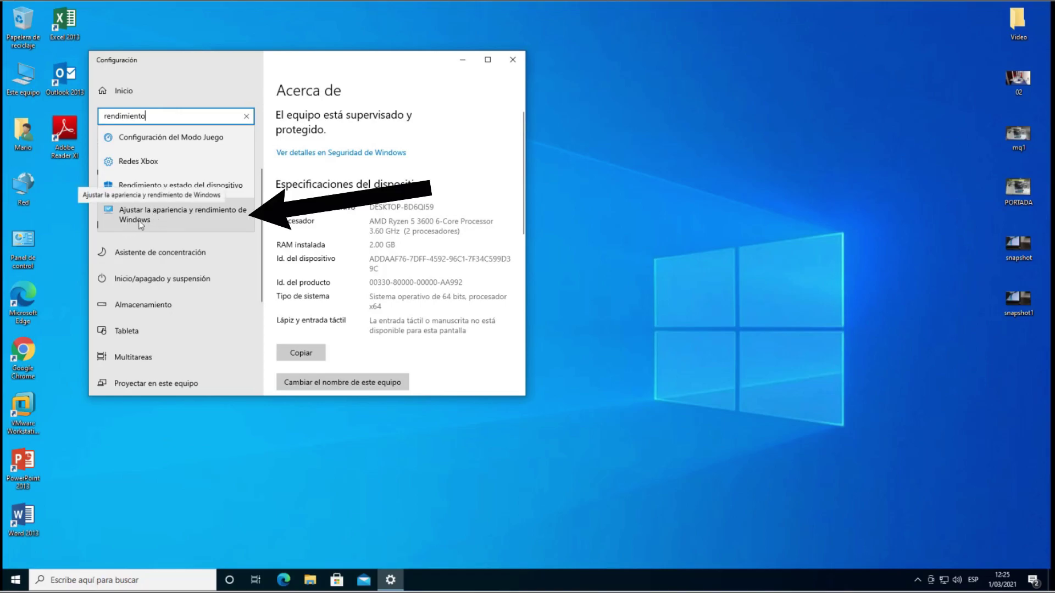
left_click(186, 218)
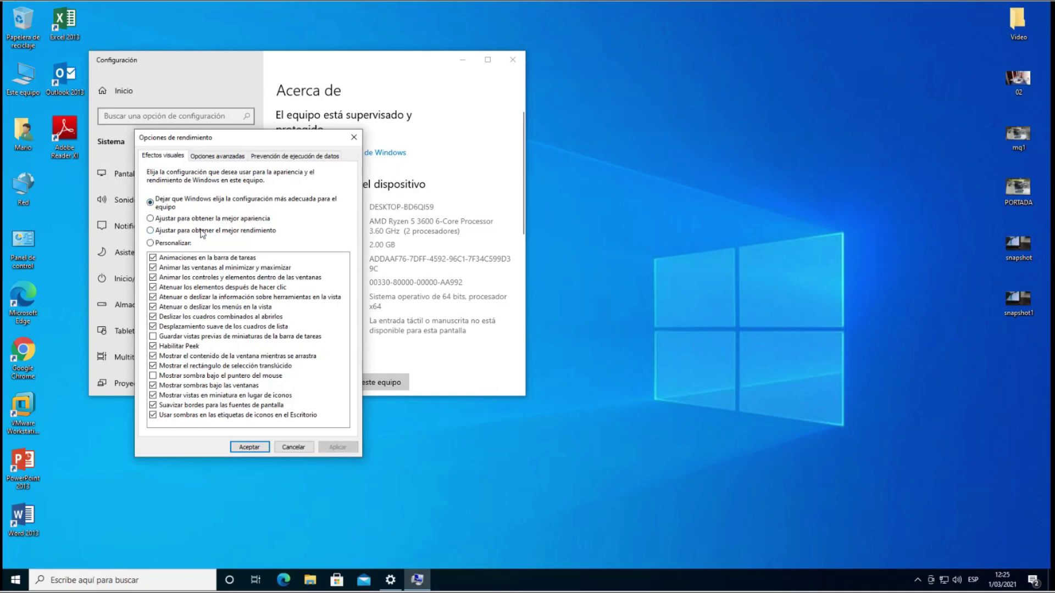
Adjust the visual effects for best performance, with thumbnails instead of icons left off, and apply the change
left_click(151, 231)
left_click(153, 395)
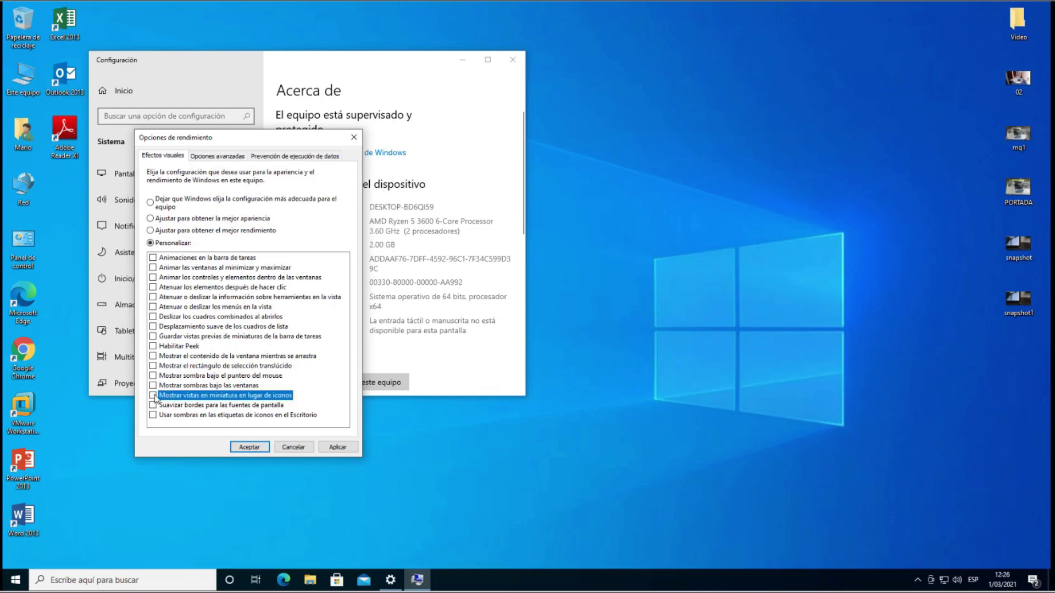
left_click(334, 444)
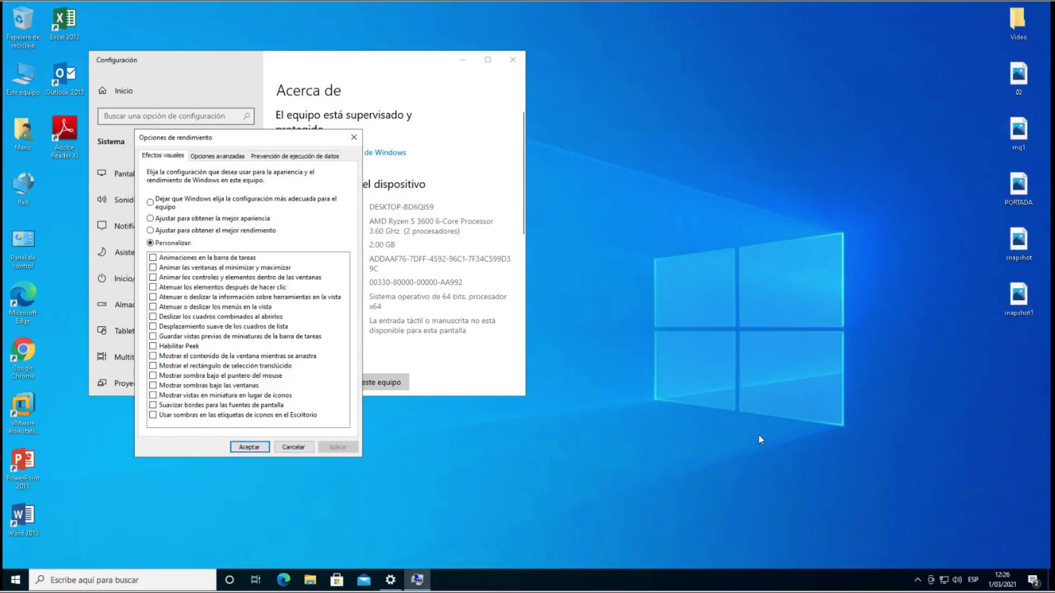
Check how the desktop images and the Video folder's files are displayed, viewing images 02 and snapshot
left_click_drag(970, 57, 1050, 341)
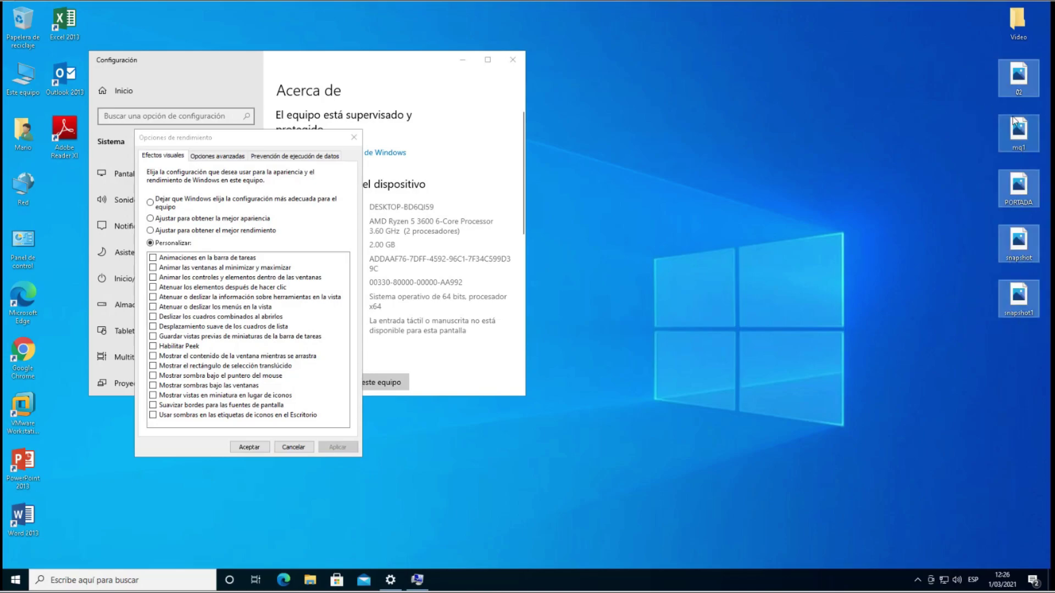
left_click(976, 92)
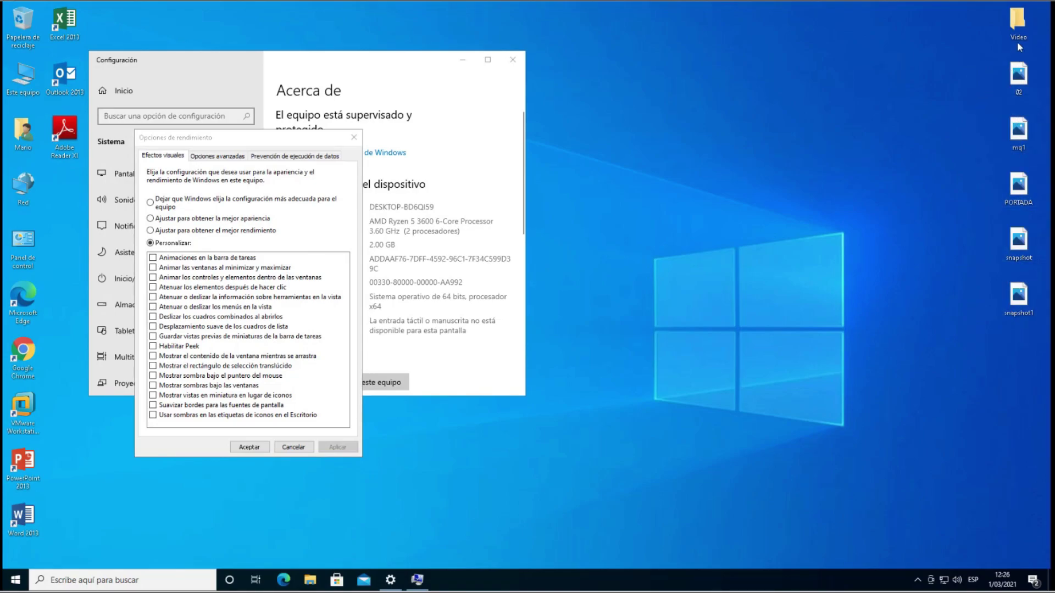
double_click(1018, 77)
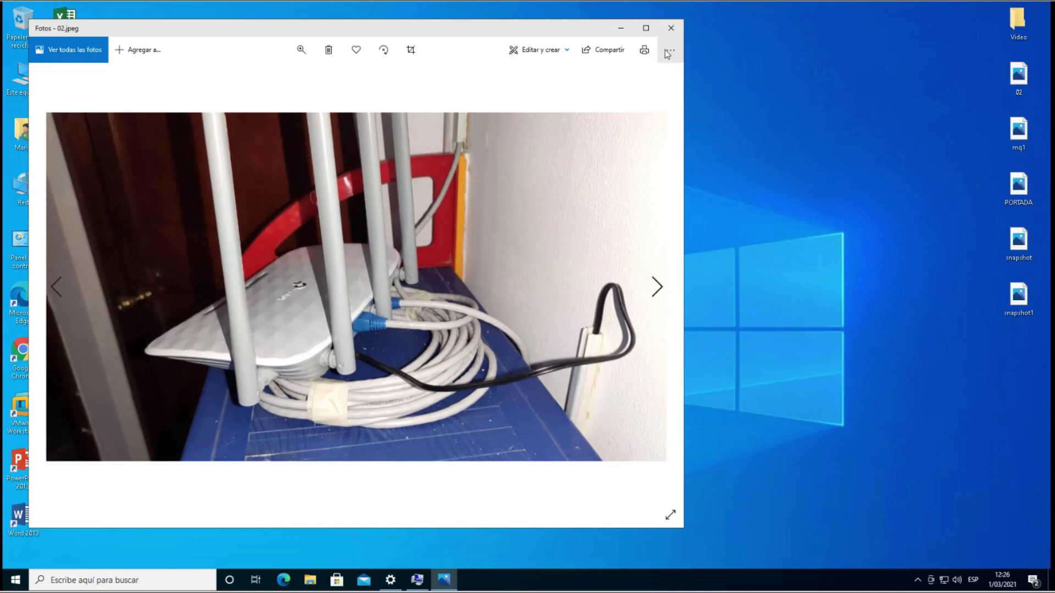
left_click(671, 29)
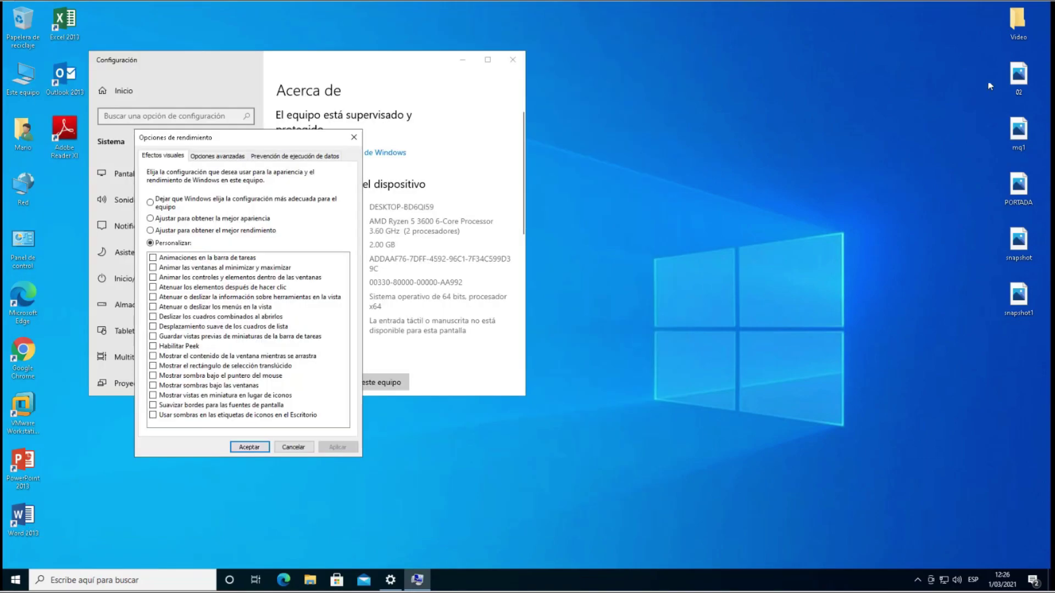
double_click(1018, 27)
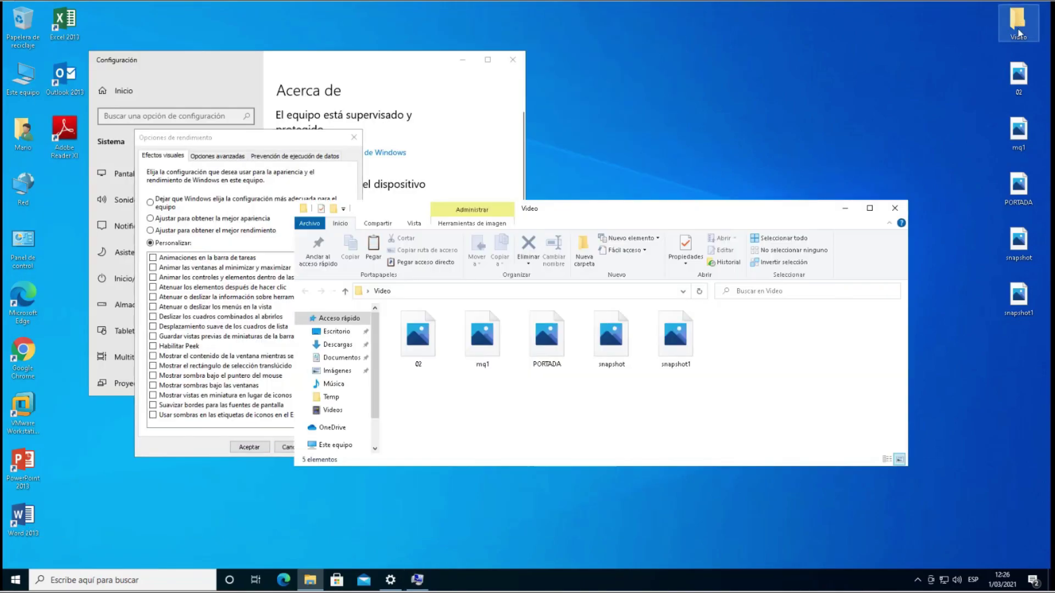
double_click(610, 343)
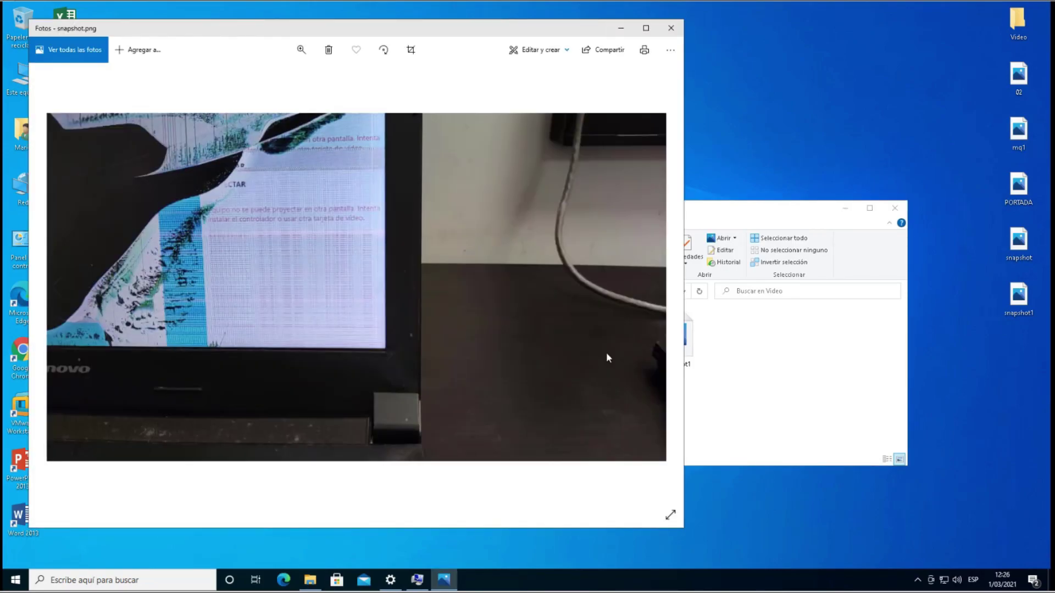
left_click(671, 29)
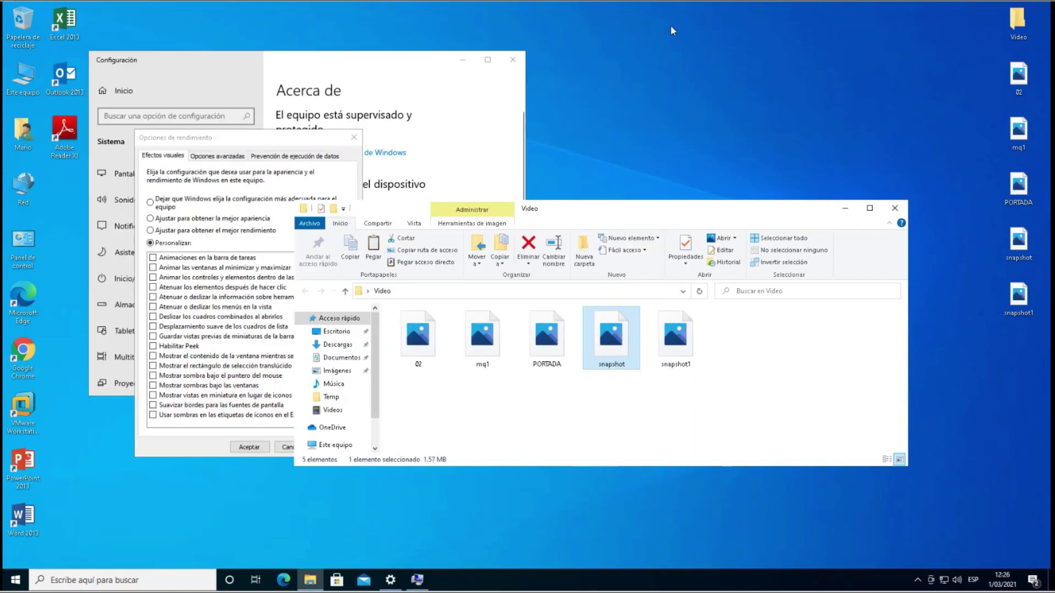
left_click(897, 208)
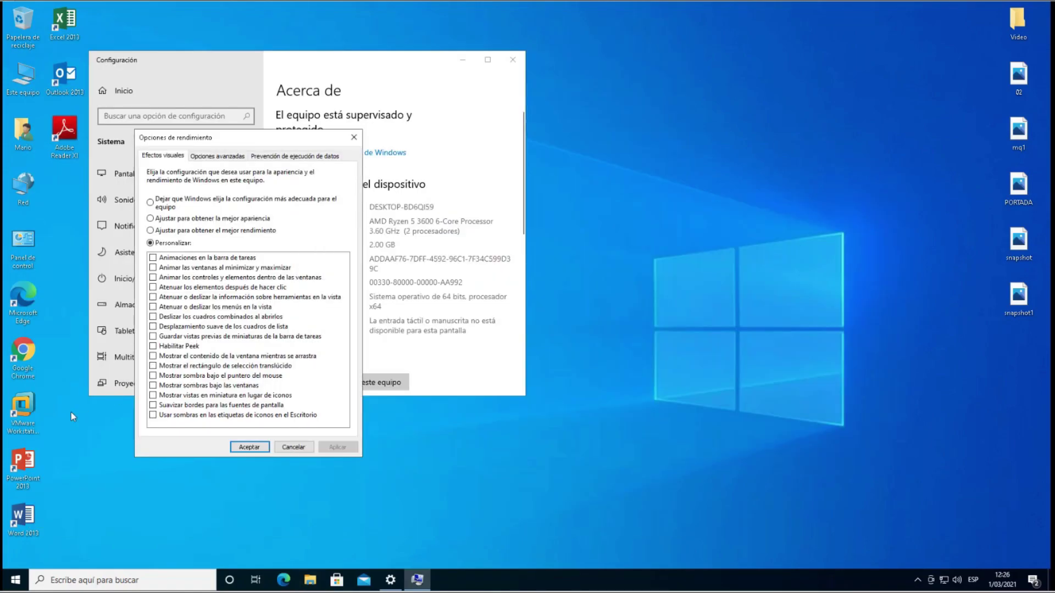
Enable showing thumbnails instead of icons, apply it, and check the desktop images 02 and PORTADA
left_click(152, 397)
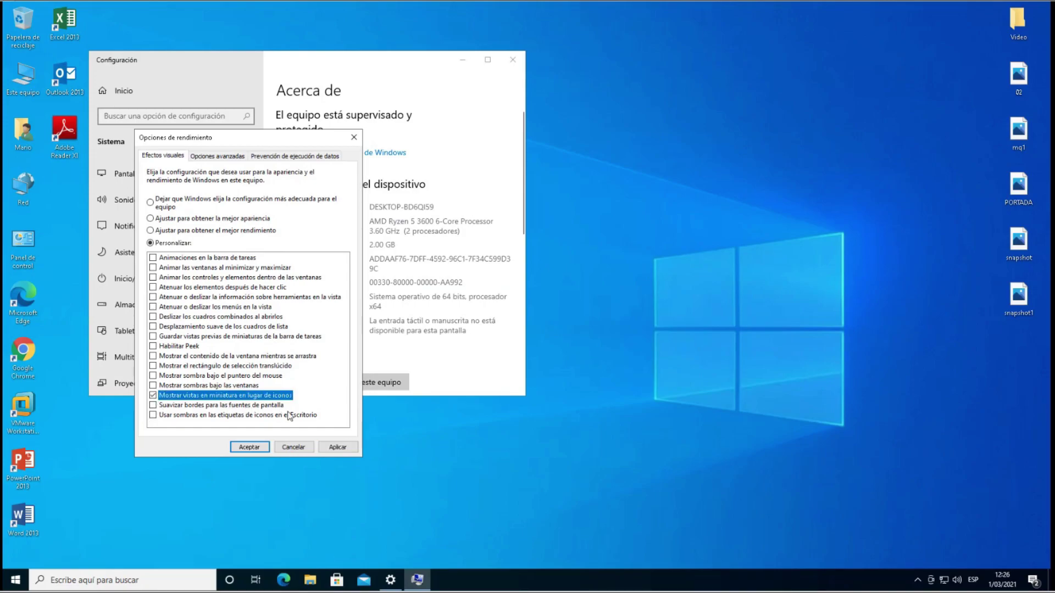
left_click(331, 449)
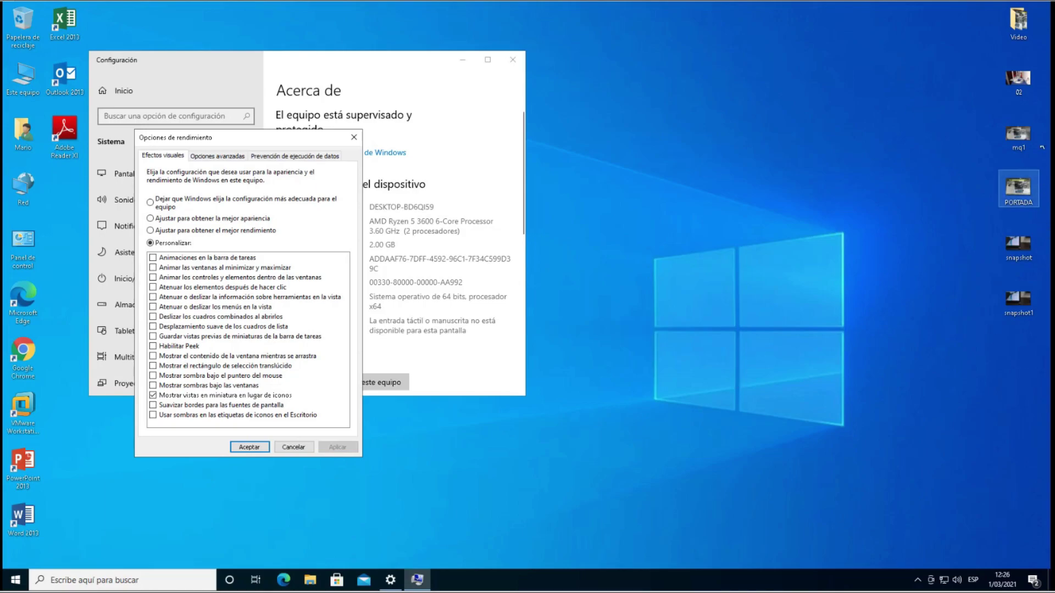
double_click(1022, 89)
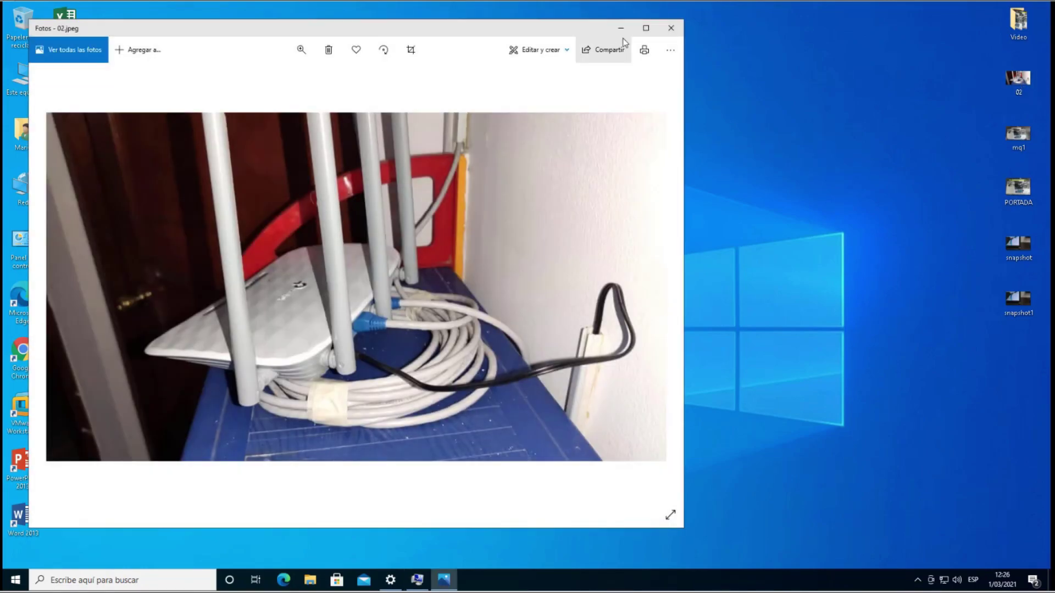
left_click(670, 28)
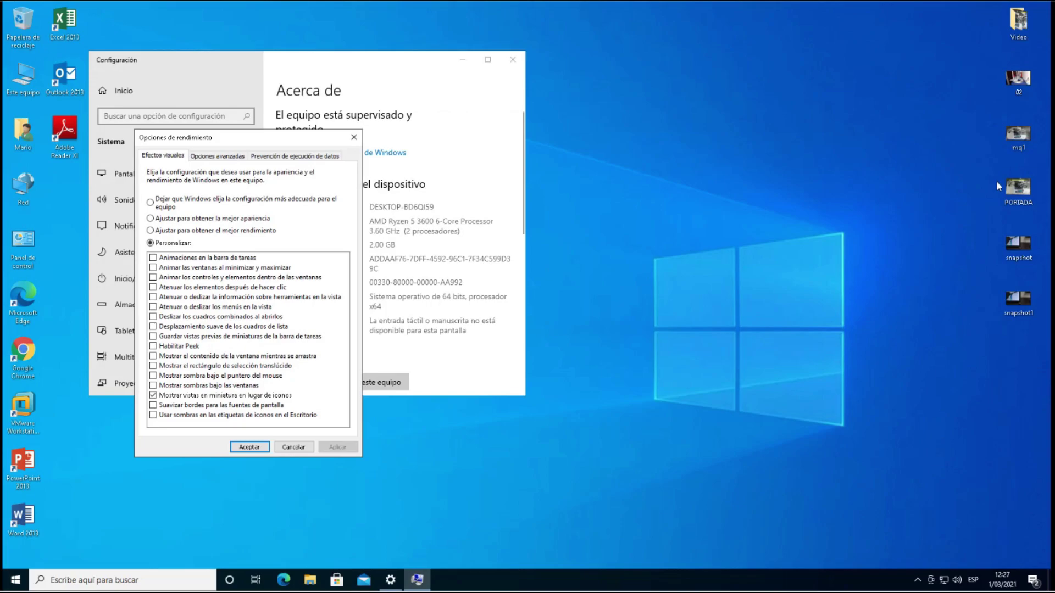
double_click(1016, 186)
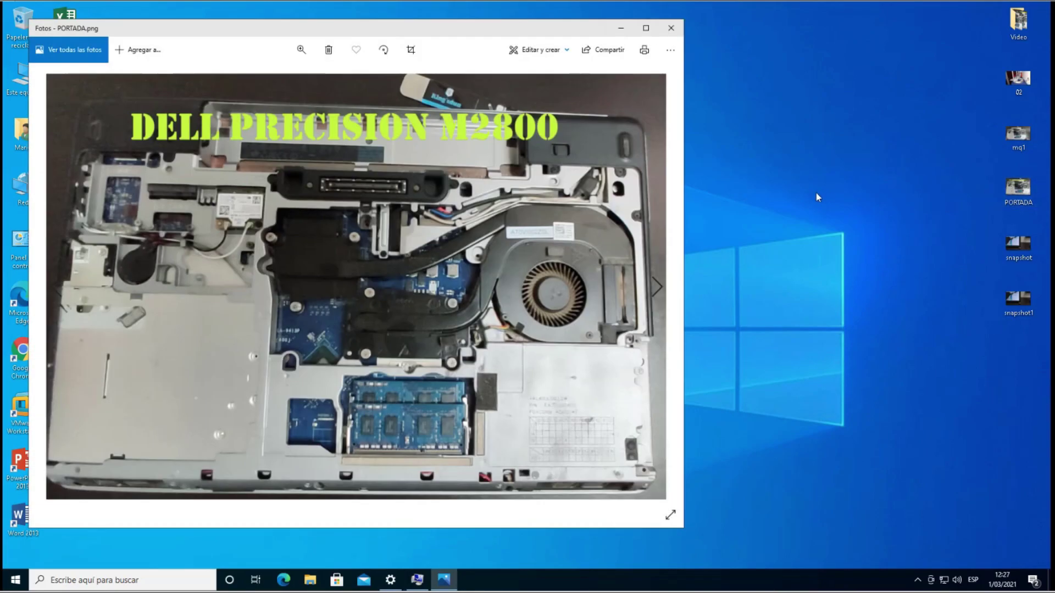
left_click(673, 33)
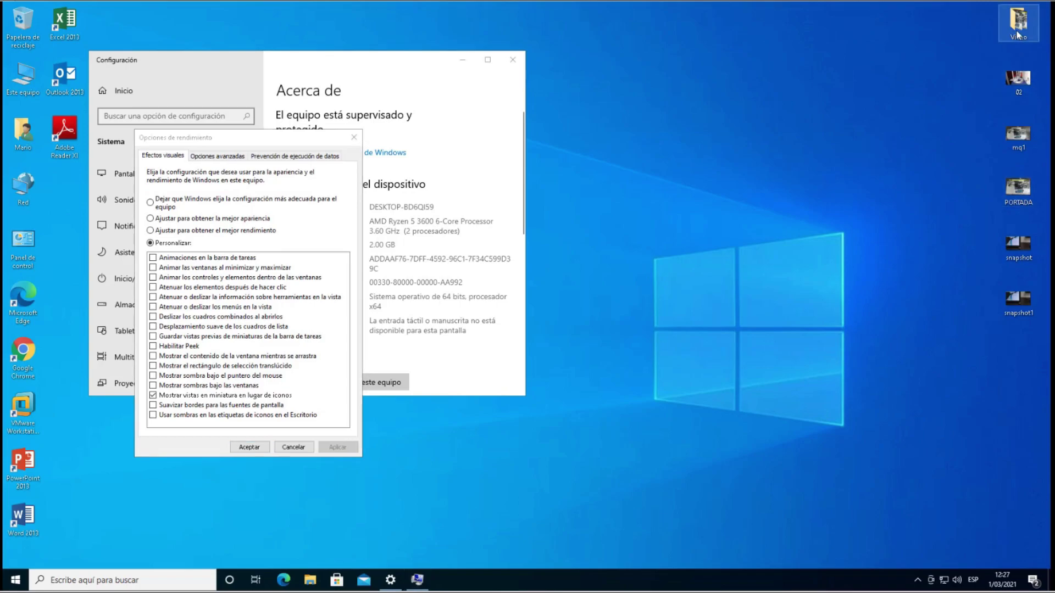
Display the Video folder's images as very large icons, look through them, and close the folder
double_click(1018, 30)
right_click(459, 410)
mouse_move(482, 421)
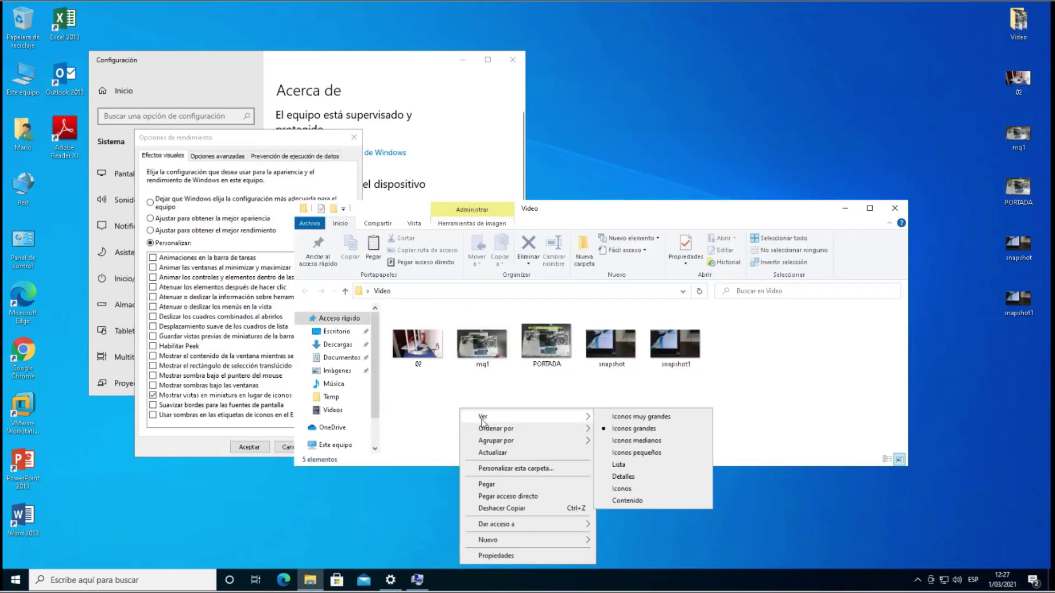
left_click(622, 419)
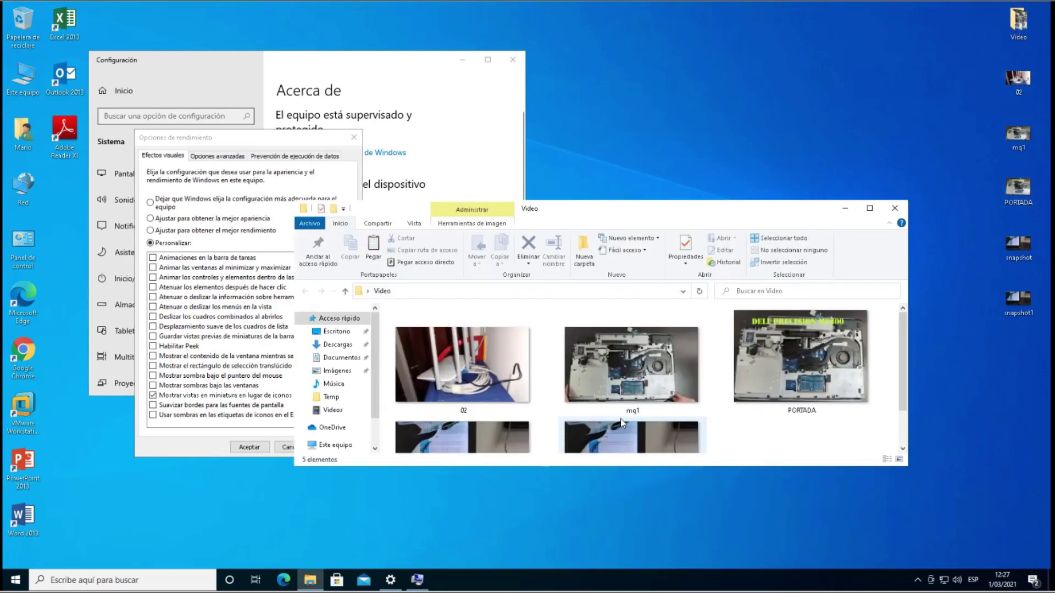
scroll(623, 422, "down", 2)
left_click(895, 208)
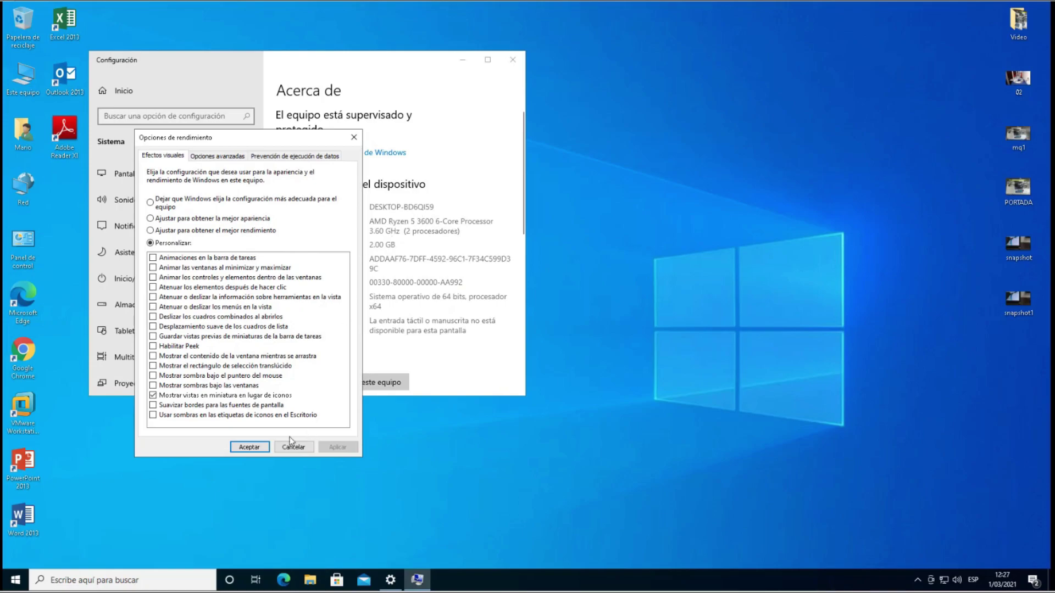
Accept the performance options and close the Settings window
left_click(263, 449)
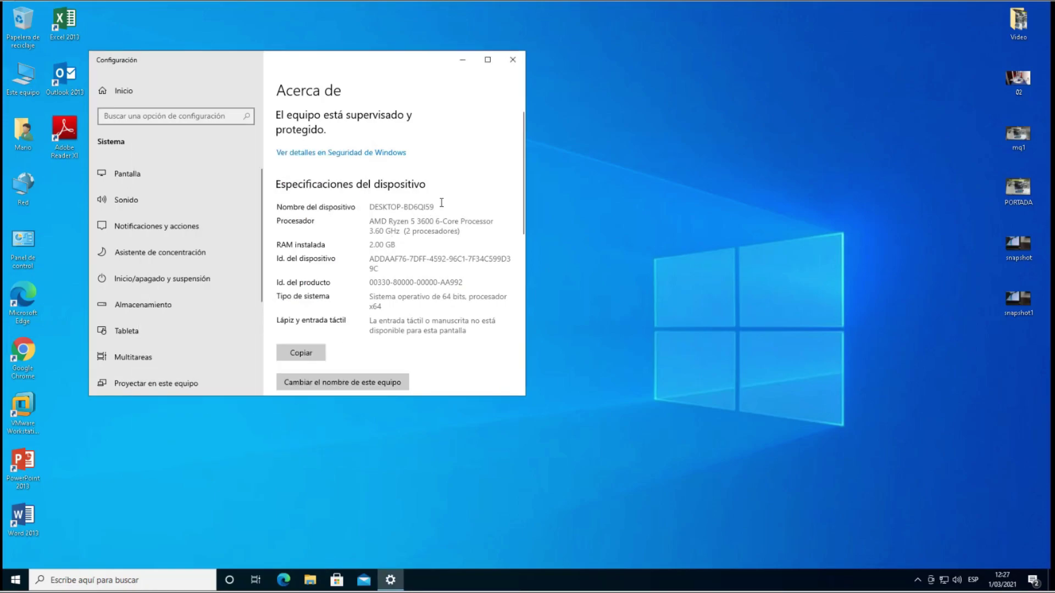
left_click(512, 61)
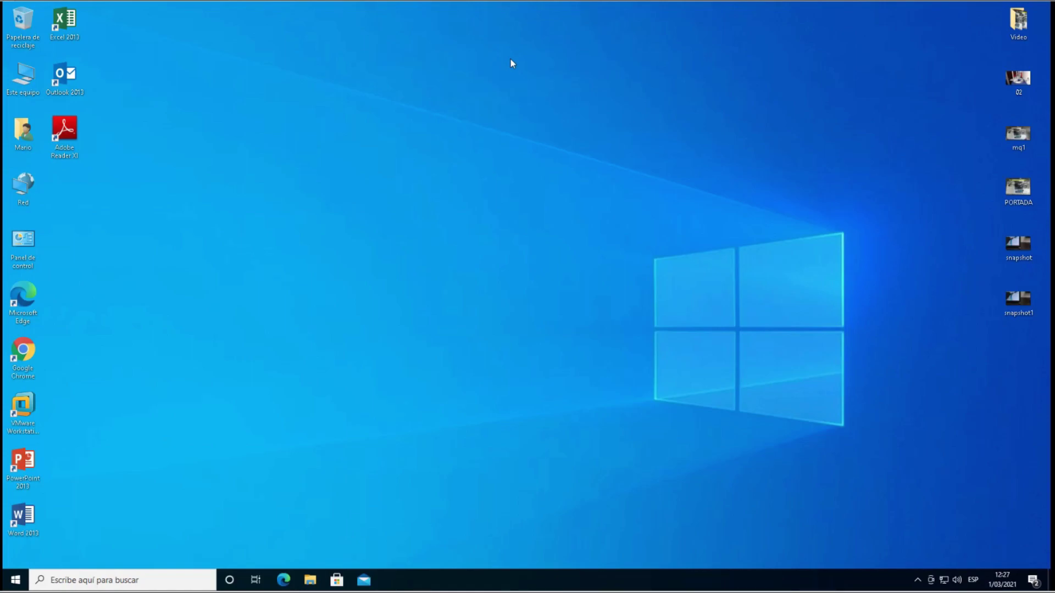
right_click(19, 580)
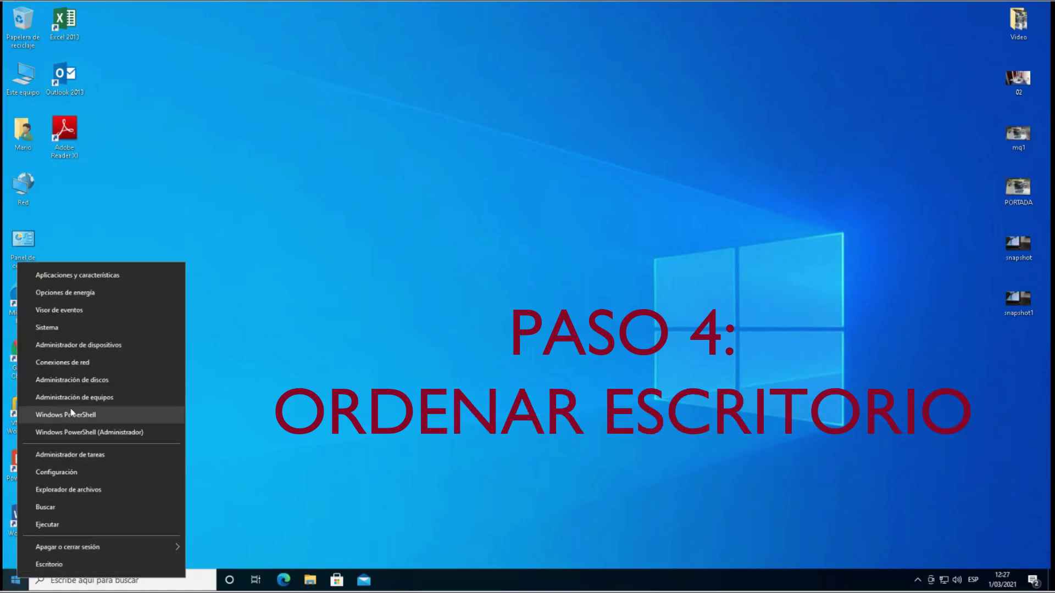
left_click(74, 324)
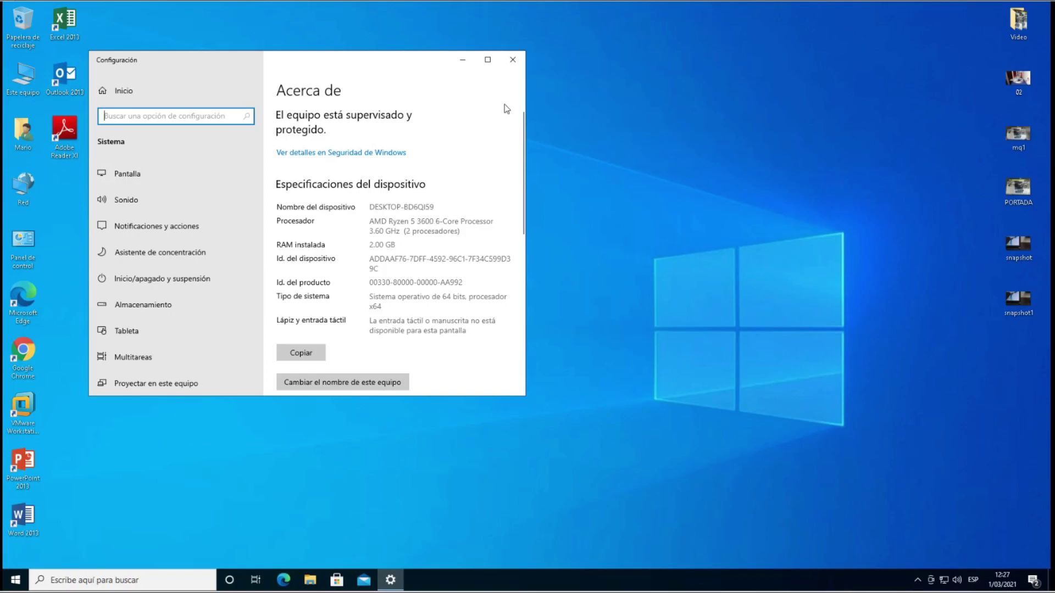
left_click(513, 60)
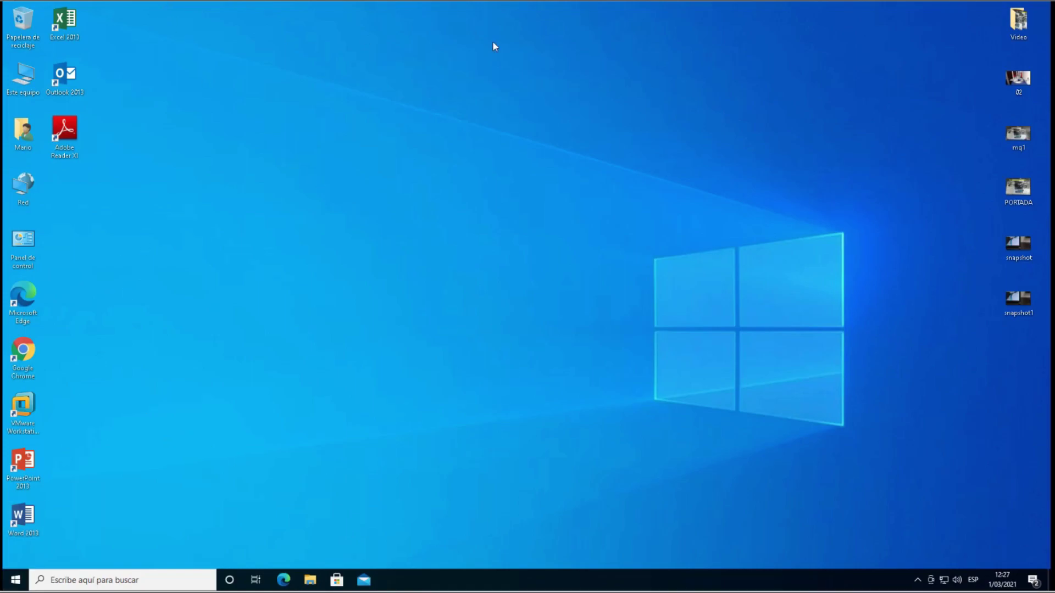
Copy the five images on the desktop and paste them eleven times onto the desktop to fill it with duplicates
left_click_drag(952, 74, 1047, 310)
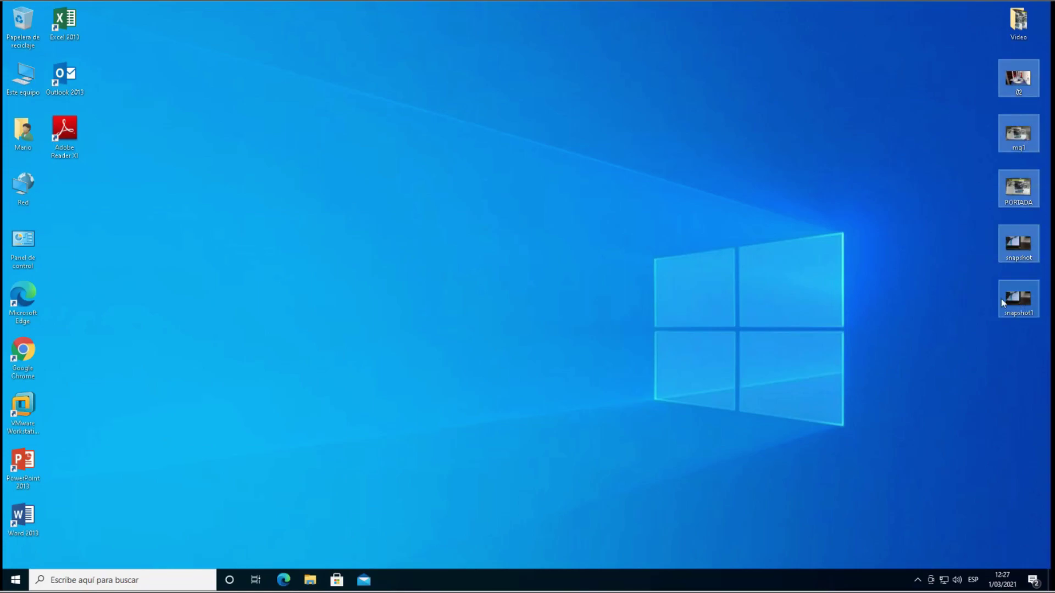
key("ctrl+c")
key("ctrl+v")
key("ctrl+v")
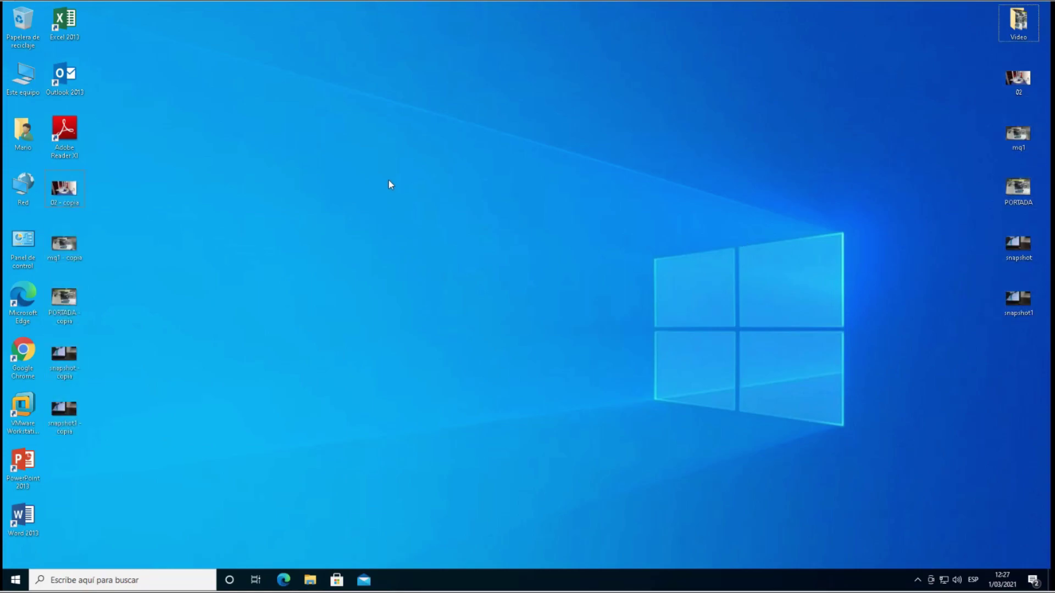
key("ctrl+v")
key("ctrl+v")
key("ctrl+v")
key("ctrl+v")
key("ctrl+v")
key("ctrl+v")
key("ctrl+v")
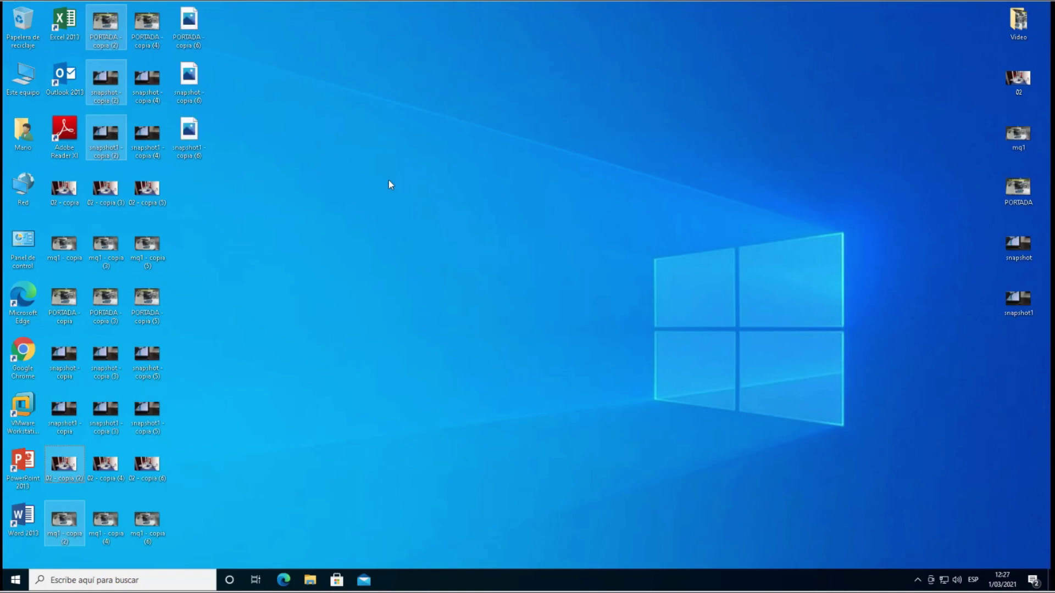
key("ctrl+v")
key("alt+h")
left_click(302, 241)
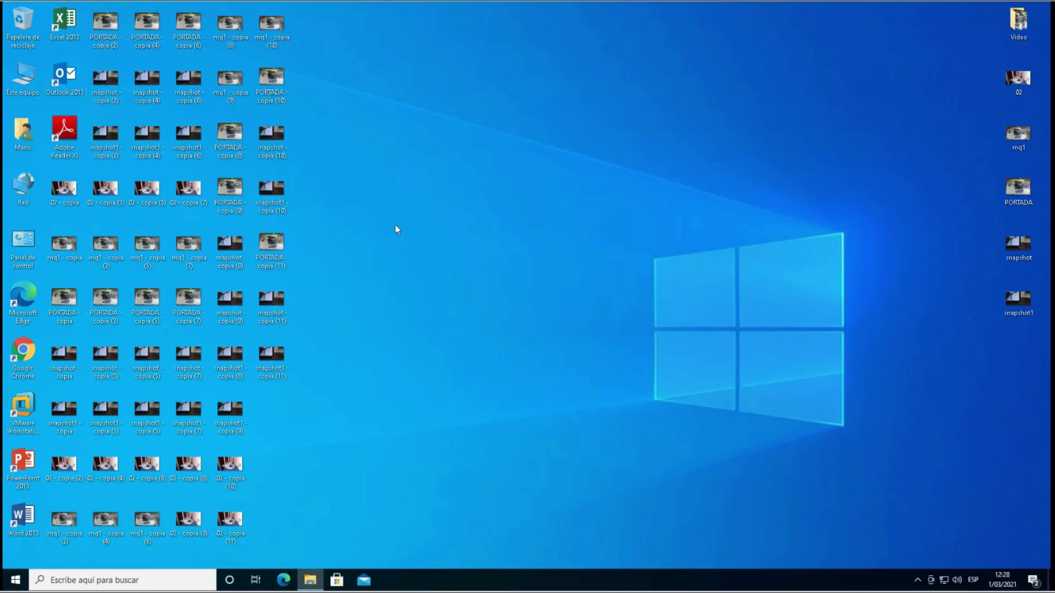
Keep pasting the five copied images onto the desktop up to copy number 28, skipping the file with the identical-name conflict
key("ctrl+v")
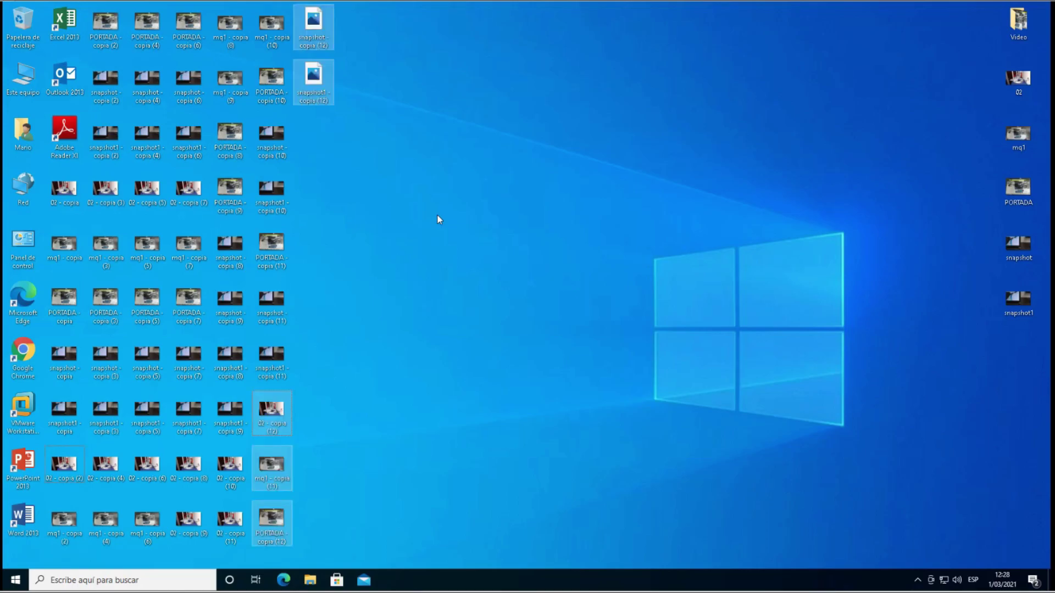
key("ctrl+v")
key("ctrl+v")
key("ctrl+v")
key("ctrl+v")
key("ctrl+v")
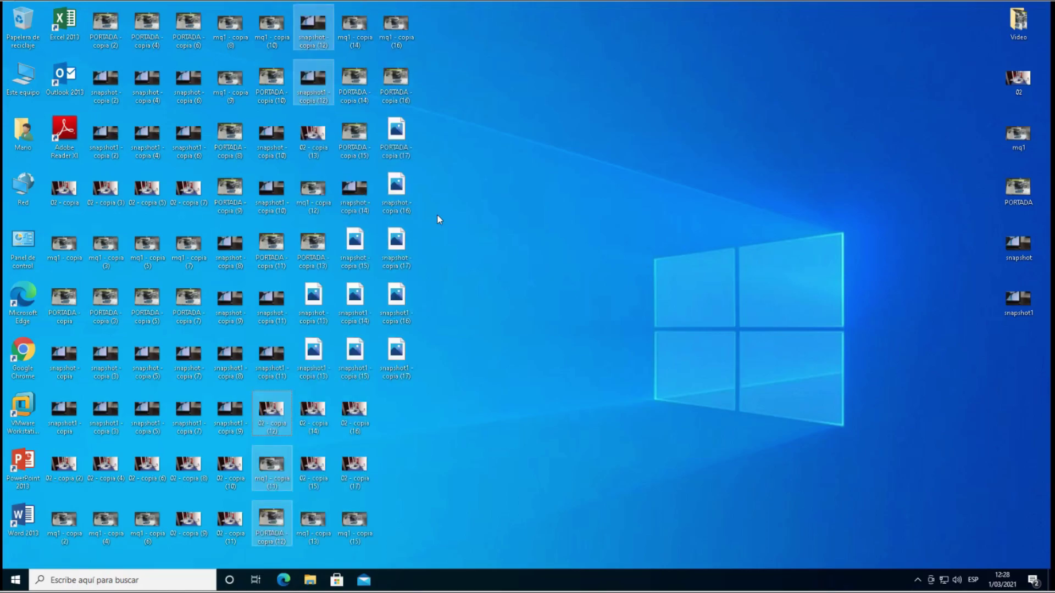
key("ctrl+v")
key("ctrl+v")
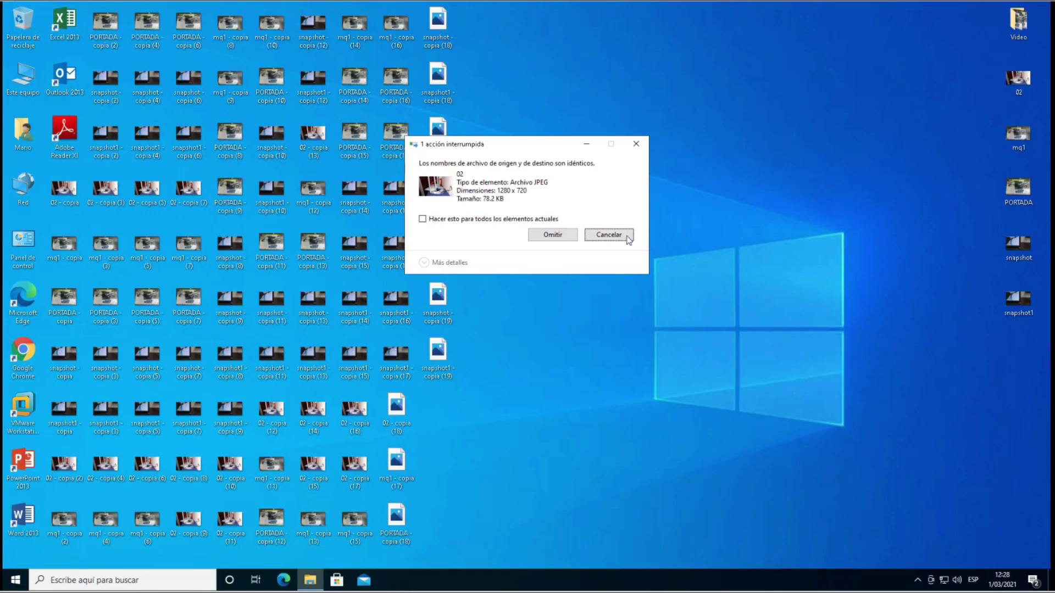
left_click(571, 235)
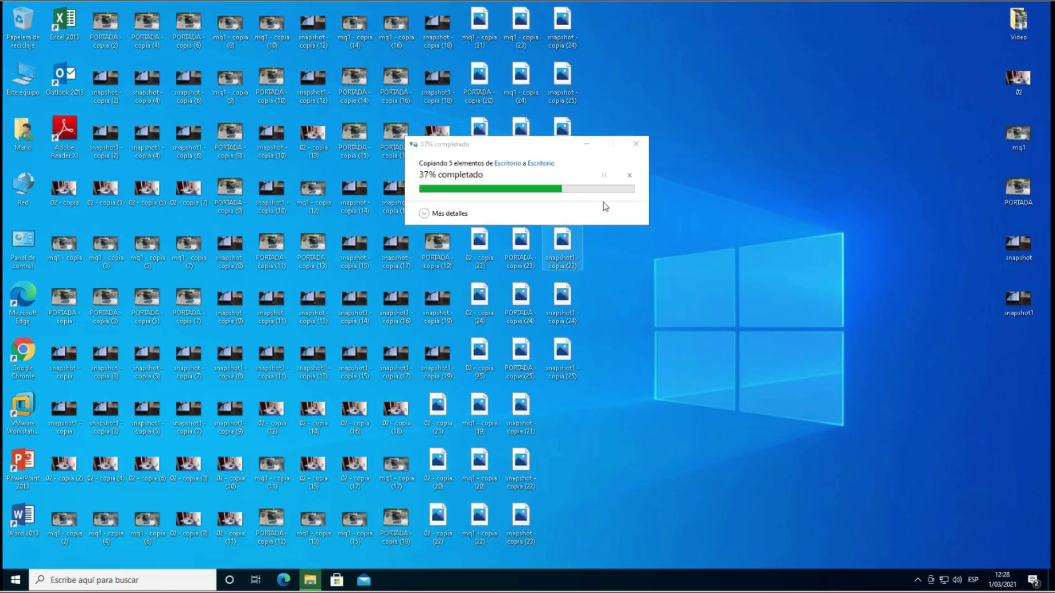
key("ctrl+v")
key("ctrl+v")
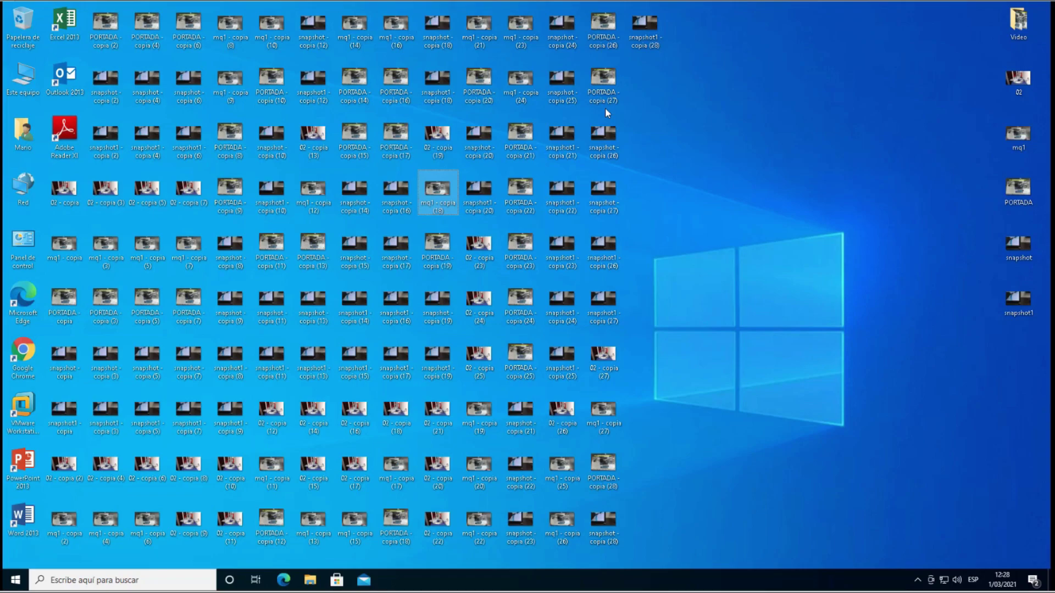
left_click(754, 122)
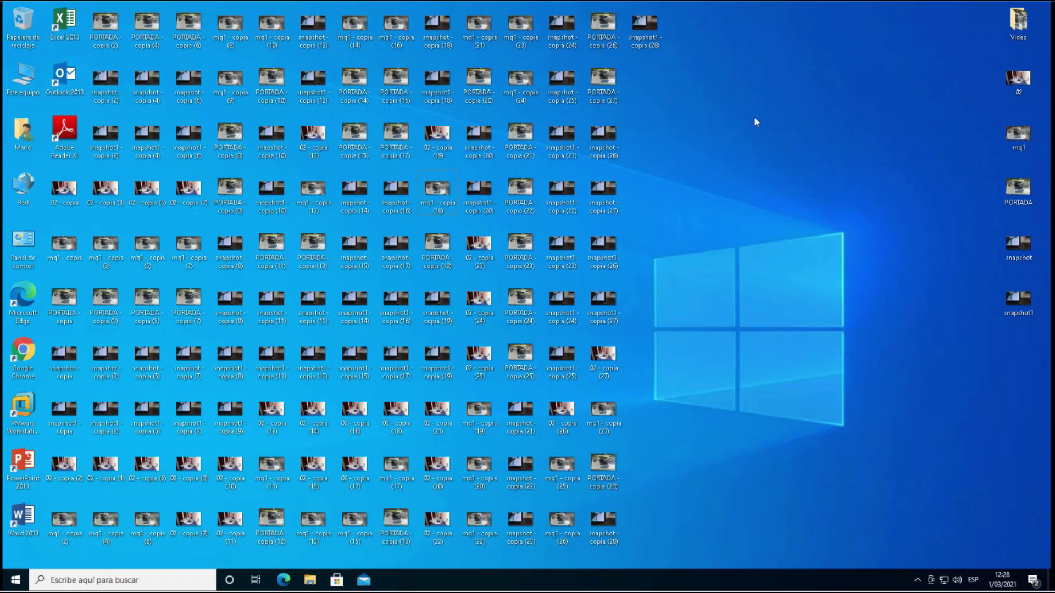
Create a new folder named carpeta x on the empty area of the desktop
right_click(753, 118)
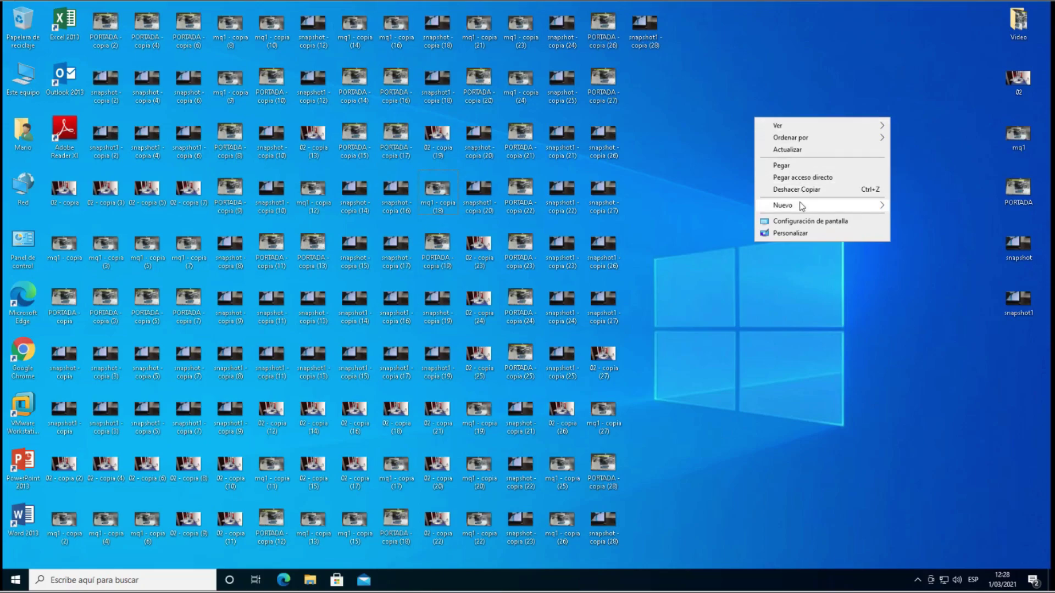
mouse_move(803, 206)
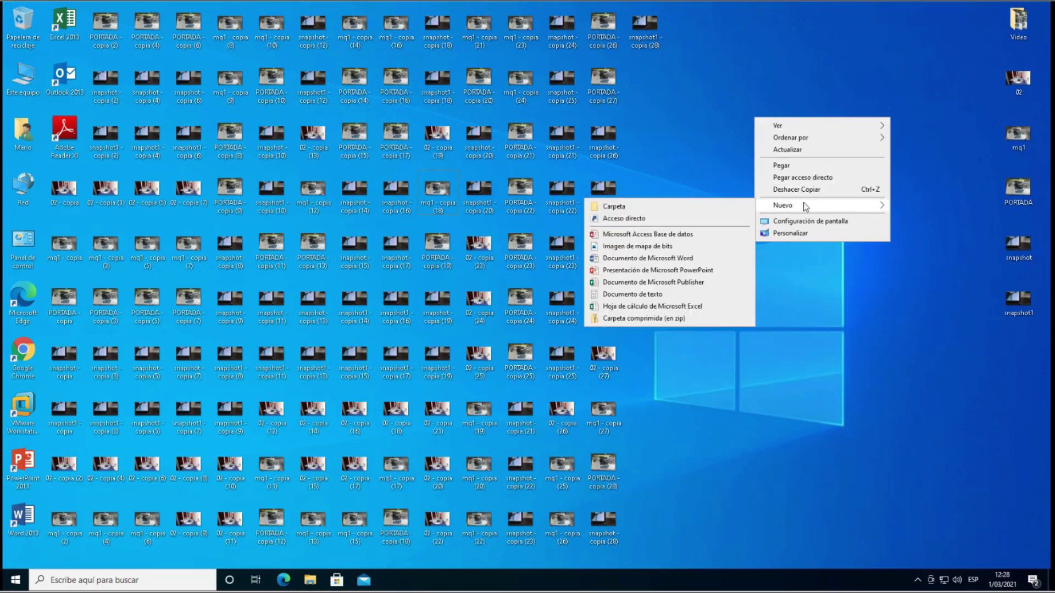
left_click(728, 207)
key("BackSpace")
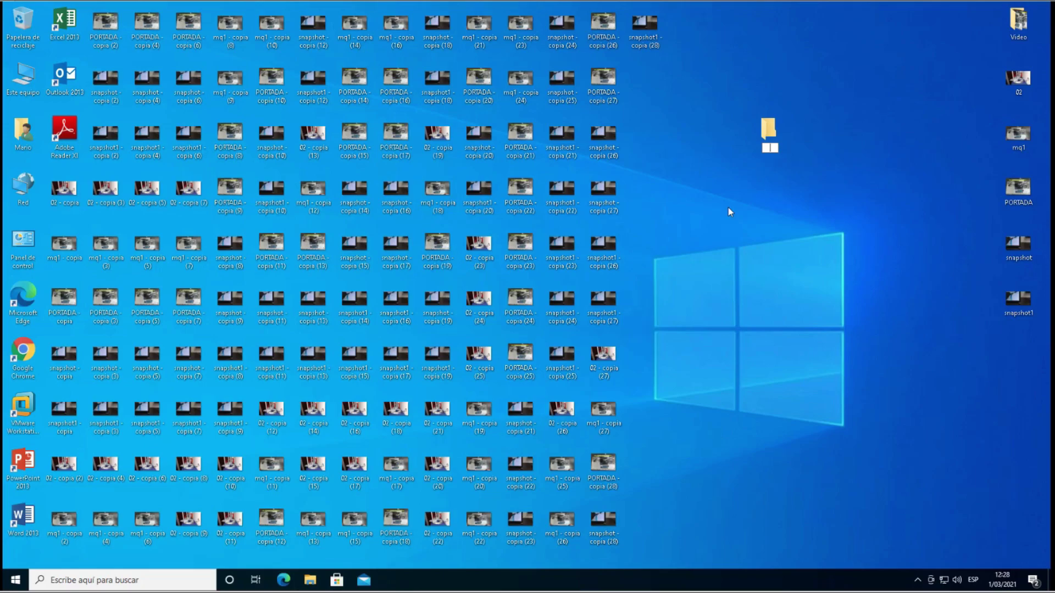
type("carpeta x")
key("Return")
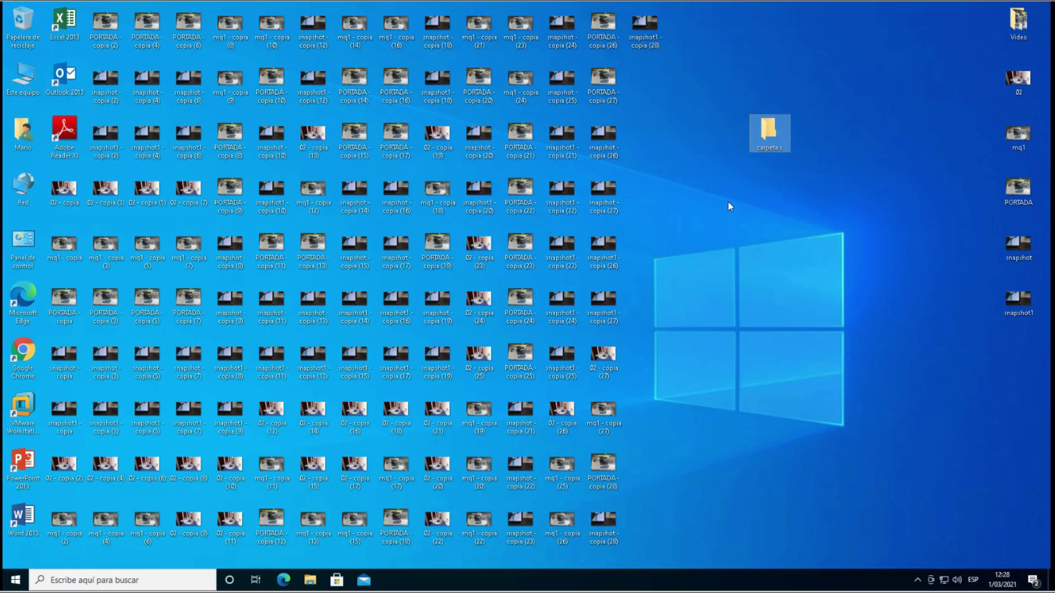
Move the large block of image copies and the copies in the third icon column into the carpeta x folder
left_click_drag(690, 22, 143, 476)
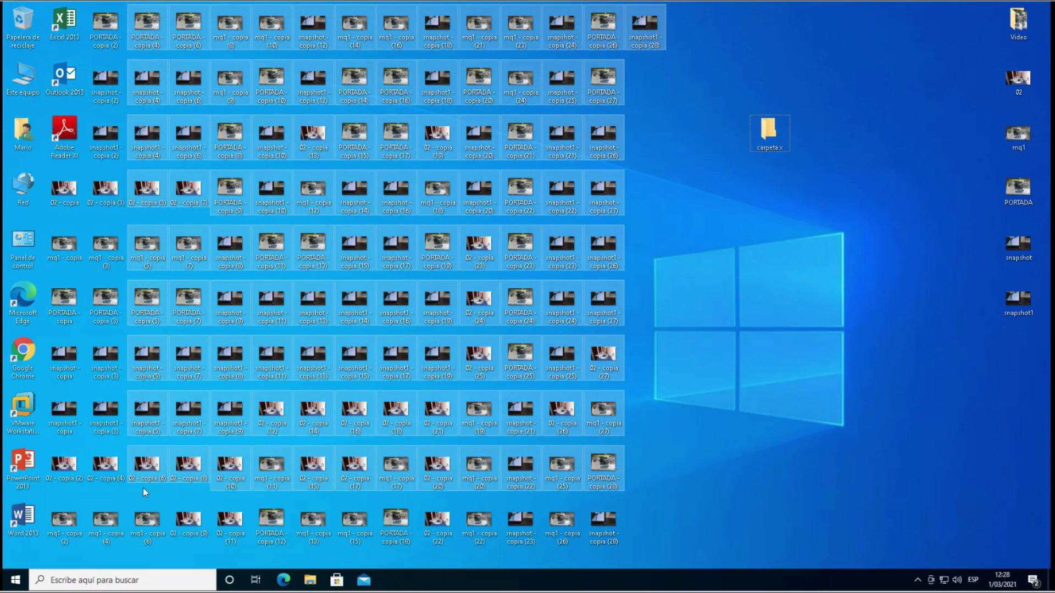
left_click_drag(188, 303, 767, 137)
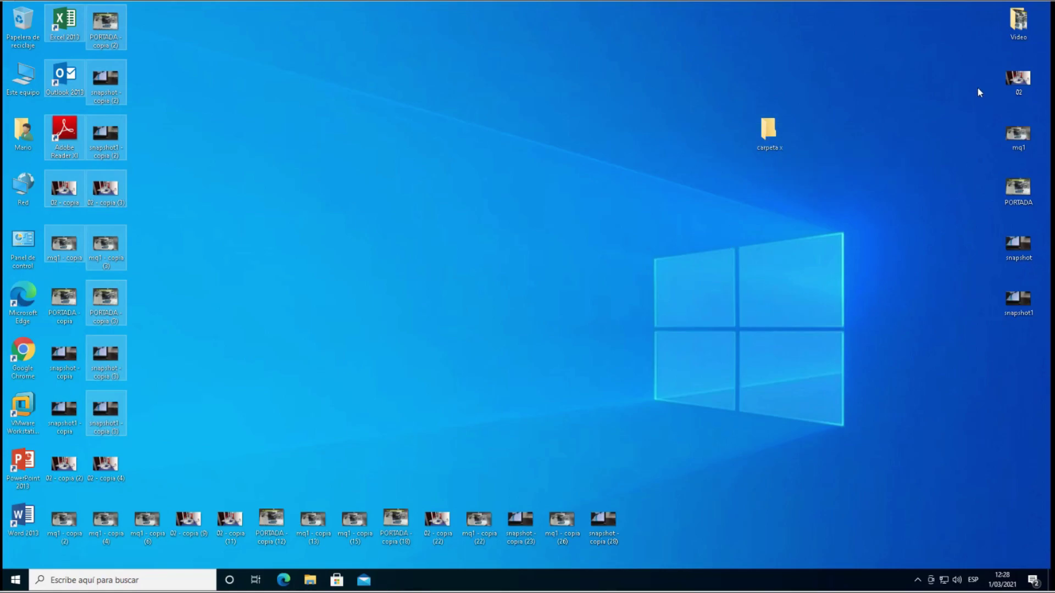
left_click(184, 52)
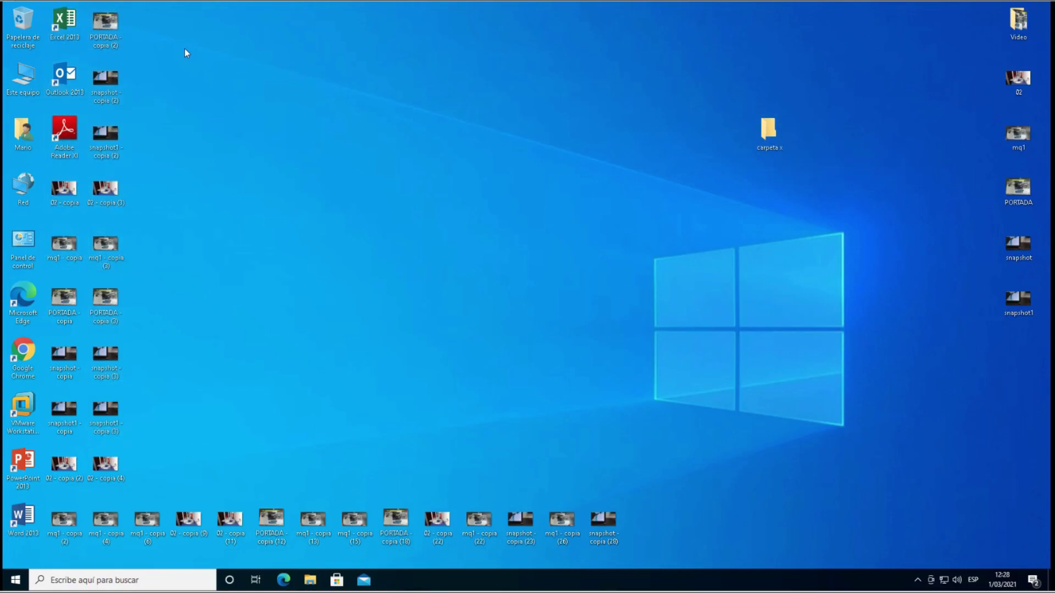
left_click_drag(127, 31, 93, 483)
left_click_drag(106, 275, 769, 148)
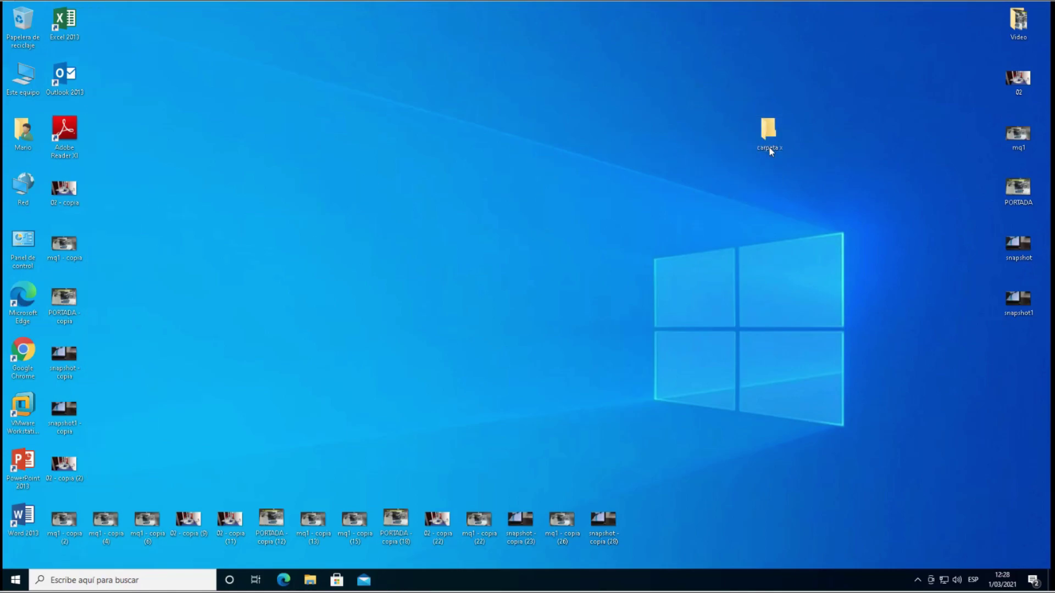
Move the remaining copies and the five original images into carpeta x, and place the folder below Video
left_click_drag(110, 193, 61, 321)
left_click_drag(55, 420, 55, 544)
left_click_drag(61, 460, 777, 128)
left_click_drag(976, 65, 1041, 307)
mouse_move(1018, 83)
left_mouse_down()
mouse_move(831, 130)
mouse_move(772, 132)
mouse_move(1043, 82)
mouse_move(1033, 83)
left_mouse_up()
left_click_drag(125, 496, 1010, 80)
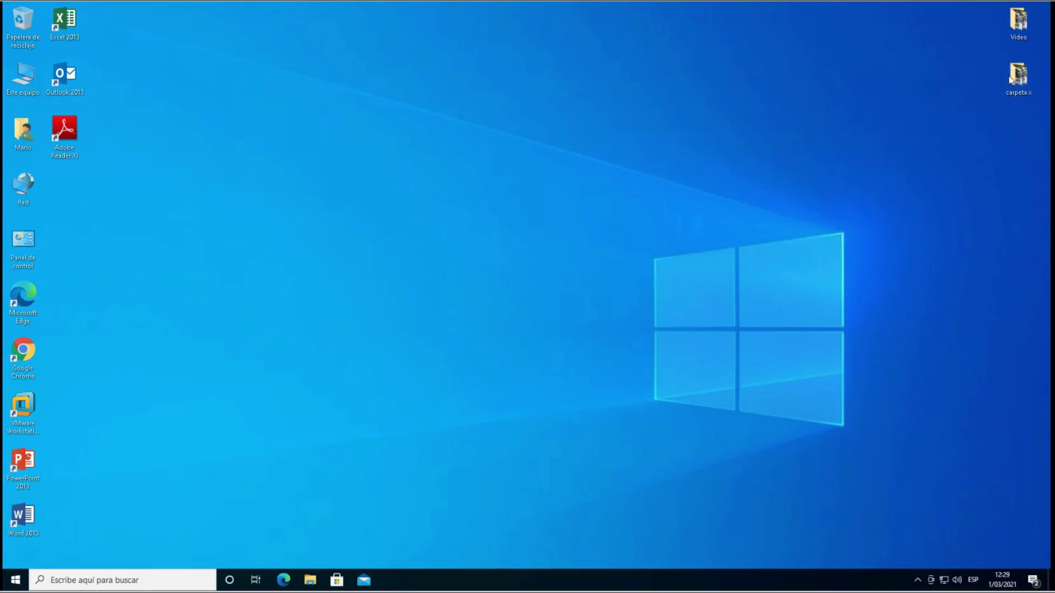
Unpin the Office, Office apps group and Correo tiles from the Start menu
left_click(15, 580)
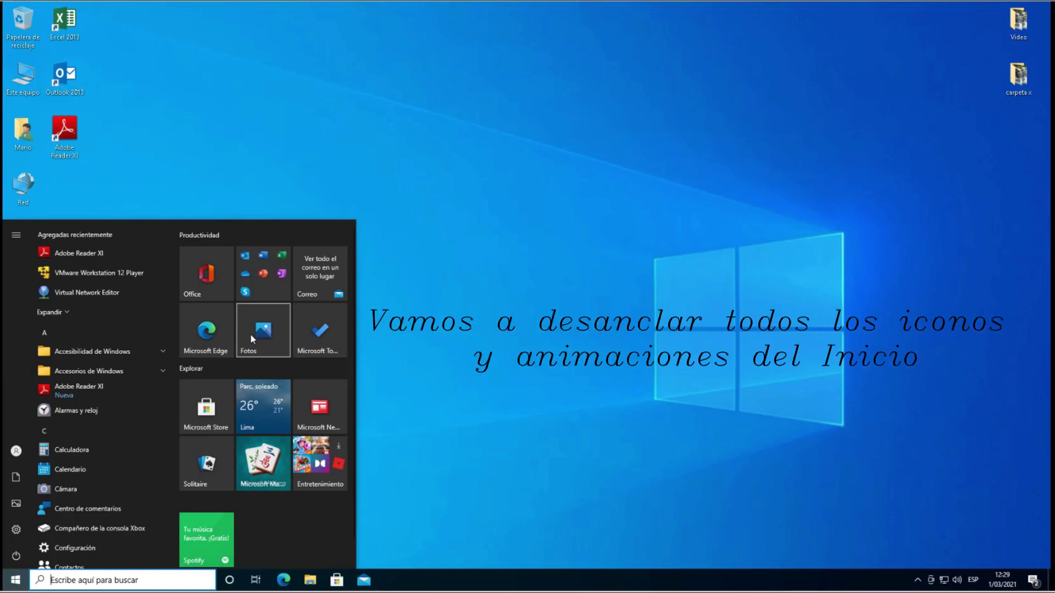
right_click(210, 290)
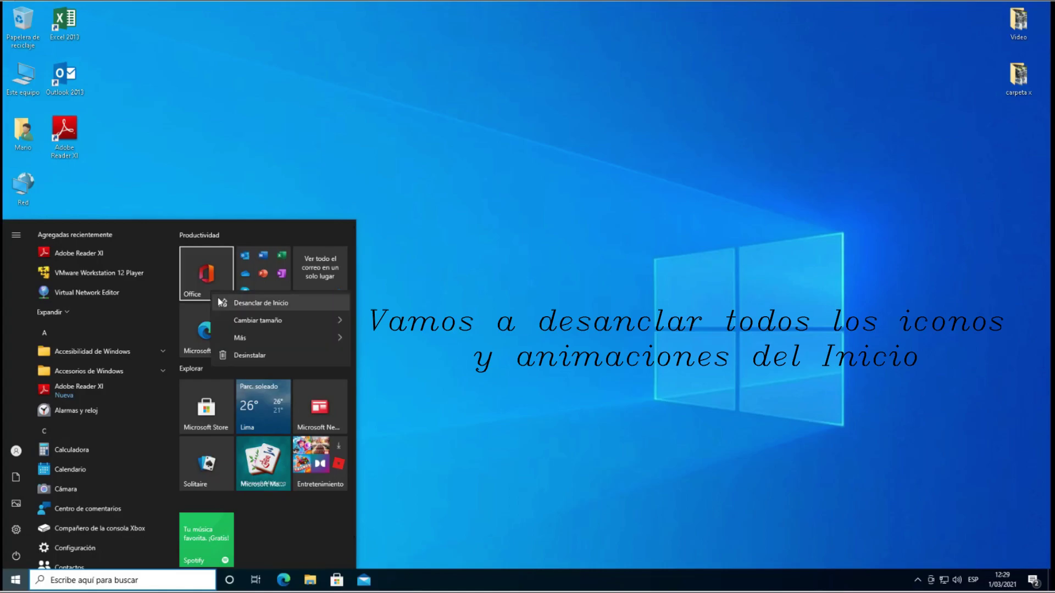
left_click(230, 303)
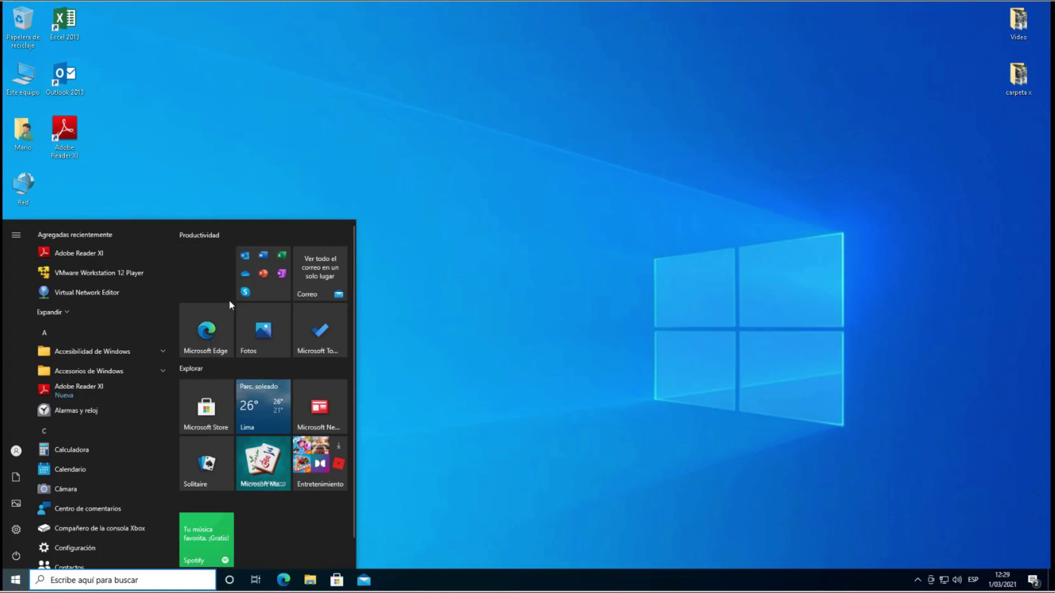
right_click(243, 282)
left_click(257, 294)
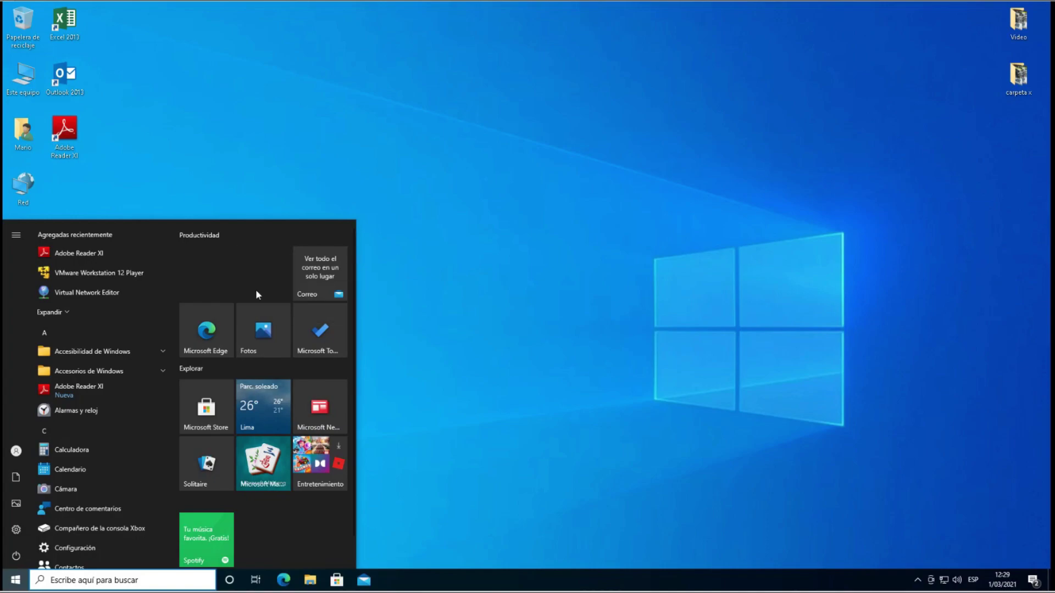
right_click(321, 276)
left_click(332, 286)
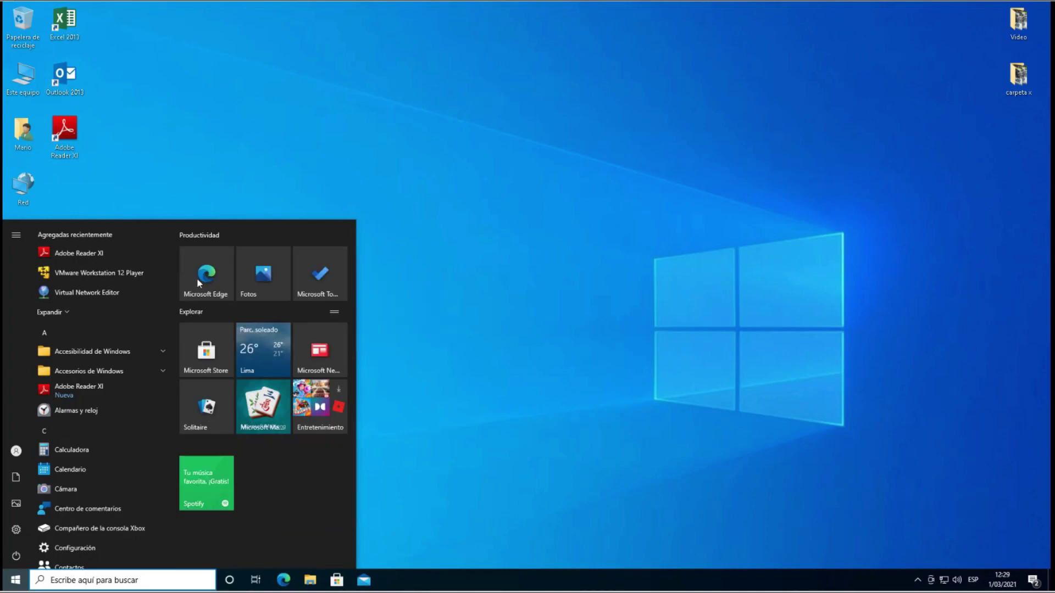
Unpin the Microsoft Edge, Fotos and Microsoft To Do tiles from the Start menu
right_click(199, 279)
left_click(237, 284)
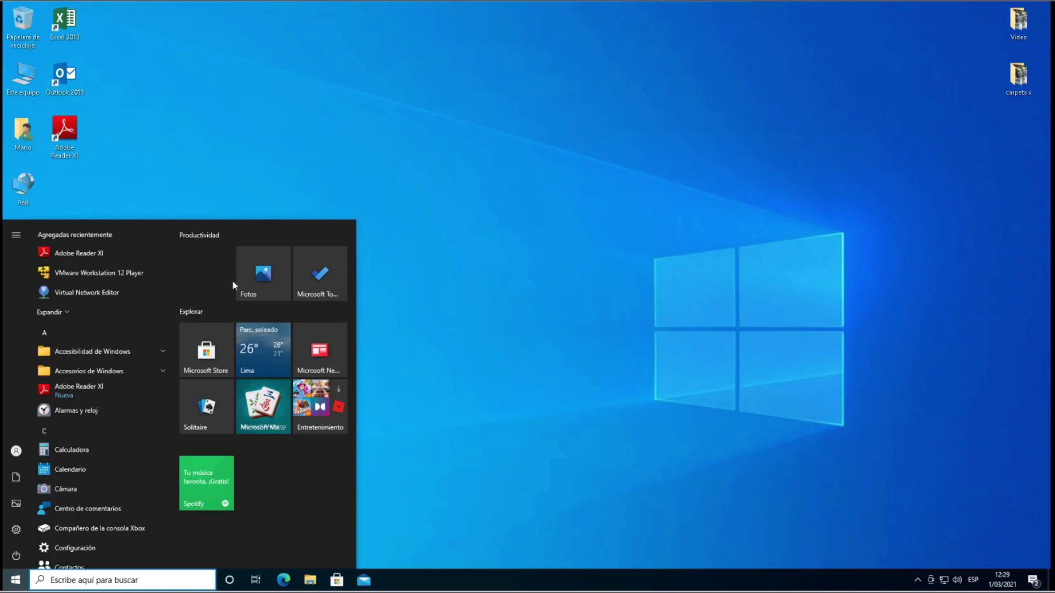
right_click(240, 277)
right_click(315, 279)
left_click(327, 290)
Unpin the Microsoft Store, weather and Microsoft News tiles from the Start menu
right_click(203, 283)
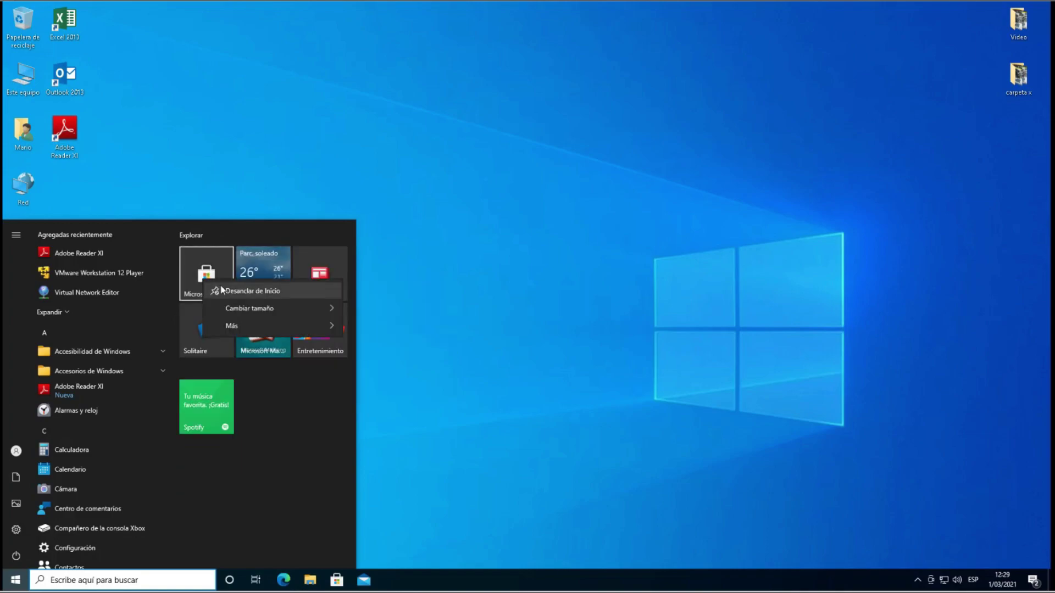
left_click(241, 289)
right_click(260, 277)
left_click(271, 288)
right_click(295, 272)
left_click(302, 281)
Unpin the Solitaire, Microsoft Mahjong, Entretenimiento and Spotify tiles from the Start menu
right_click(191, 295)
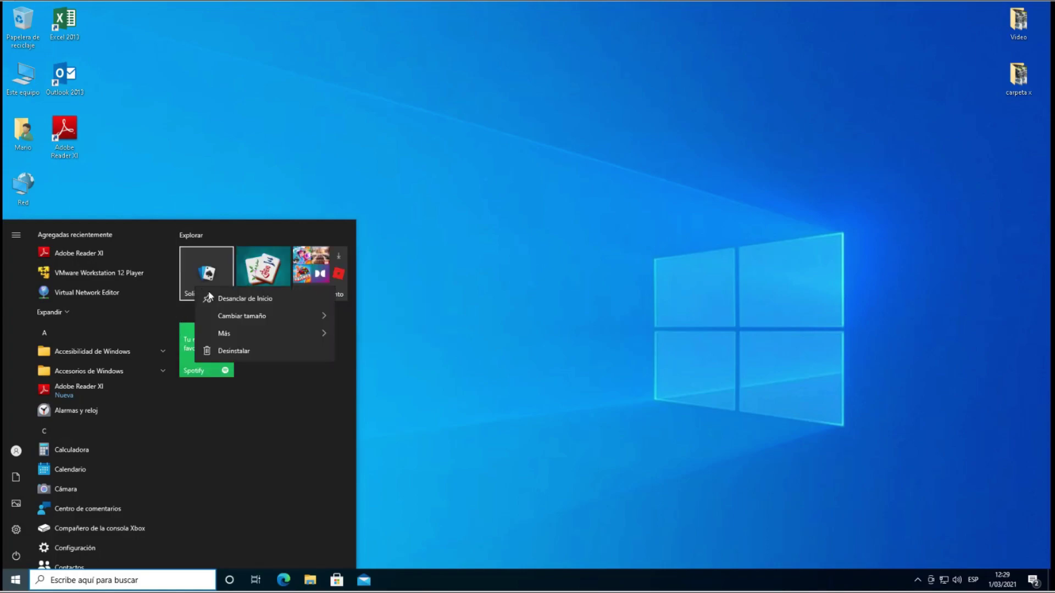
left_click(199, 298)
right_click(263, 294)
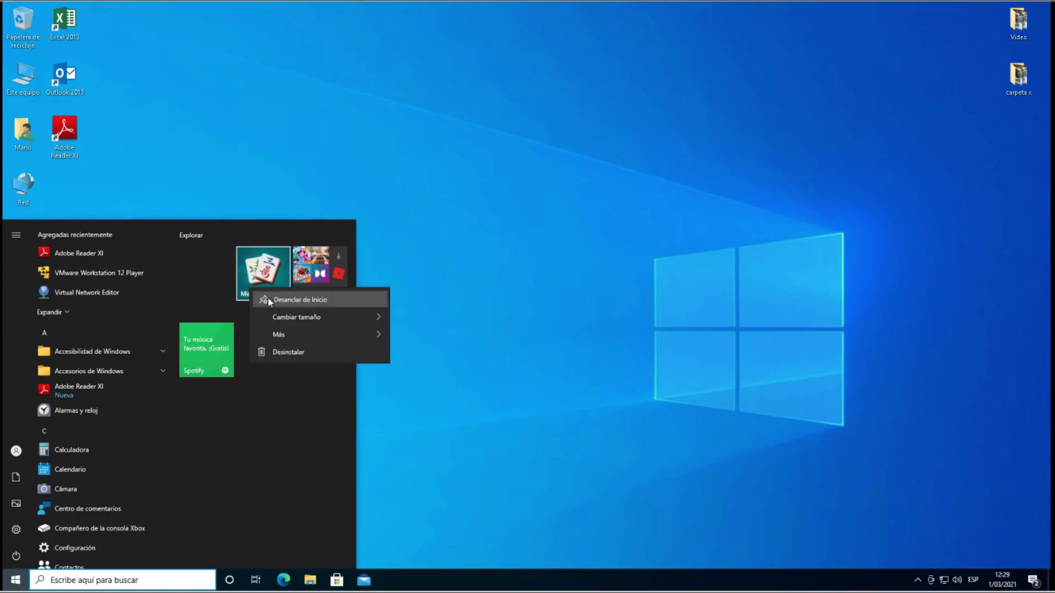
left_click(268, 297)
right_click(308, 275)
left_click(310, 283)
right_click(205, 297)
left_click(224, 297)
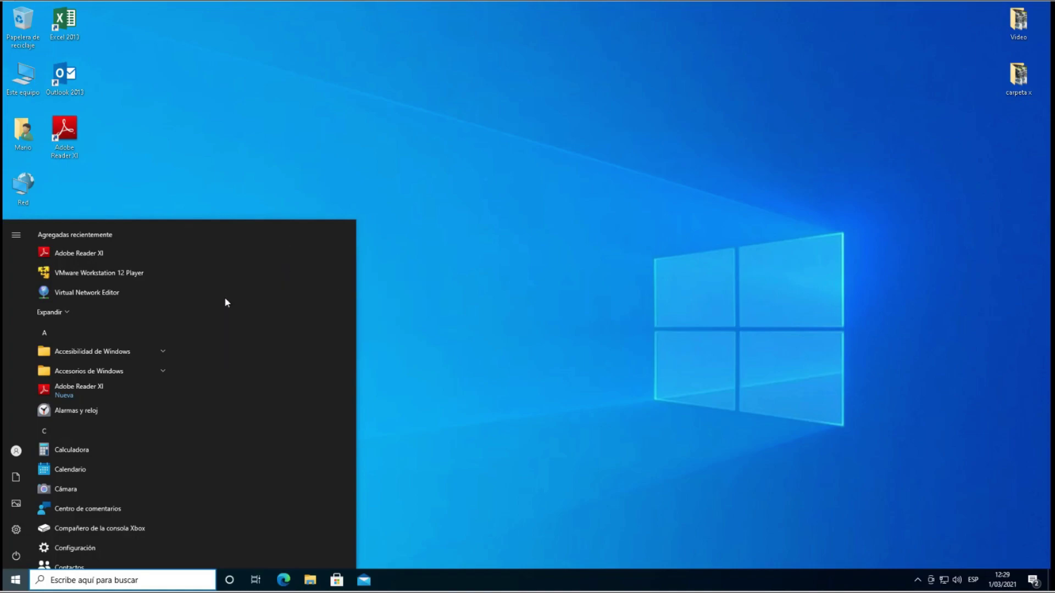
Close and reopen the Start menu to check its layout without tiles and look through the app list
left_click(379, 283)
key("super")
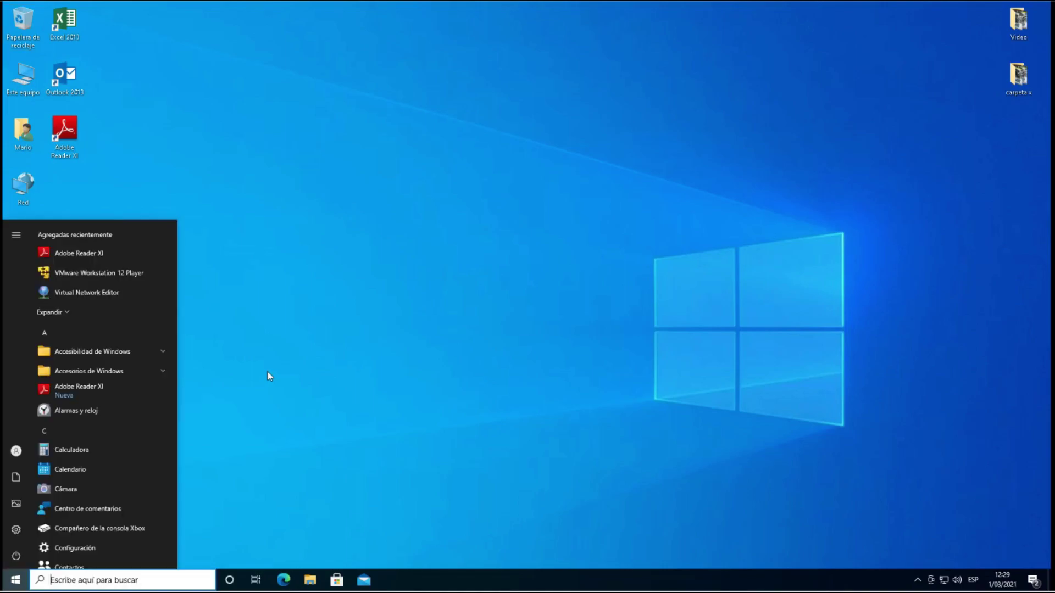
key("super")
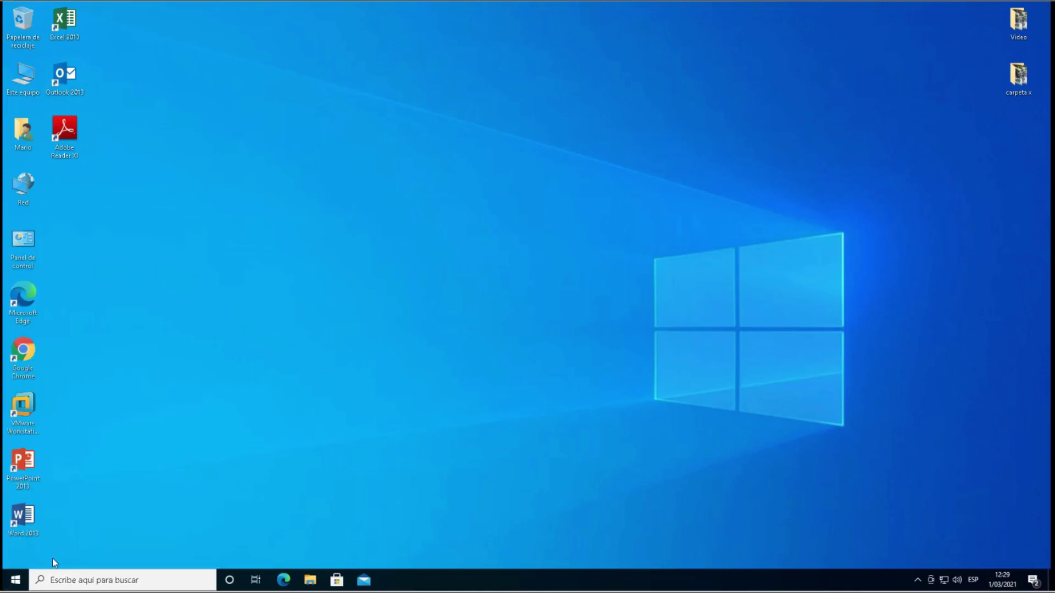
left_click(14, 580)
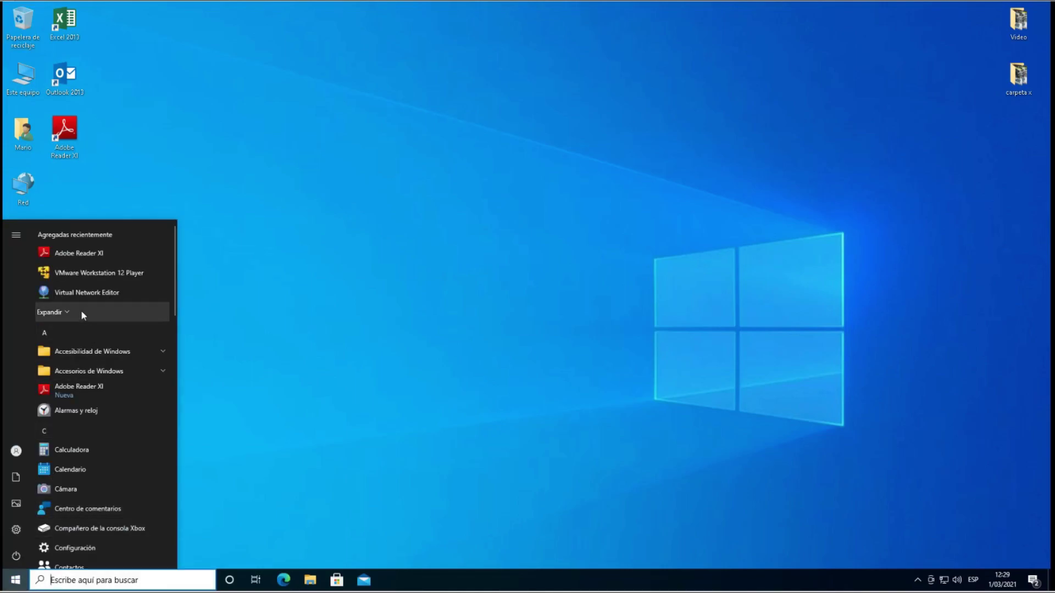
scroll(81, 310, "down", 15)
scroll(76, 487, "down", 1)
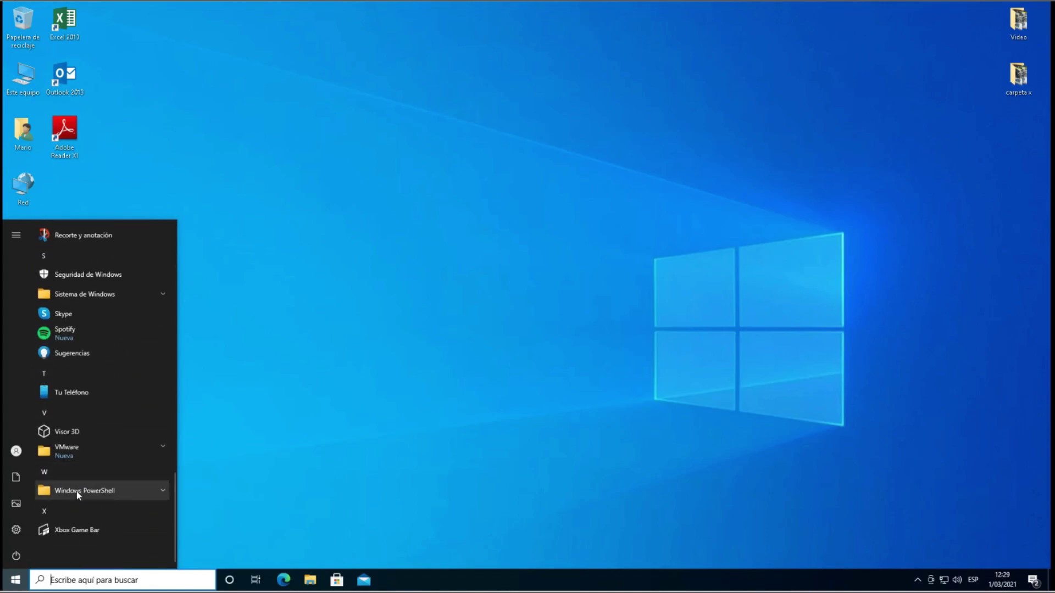
Check the taskbar search box, and set the taskbar search to show only as an icon
left_click(64, 581)
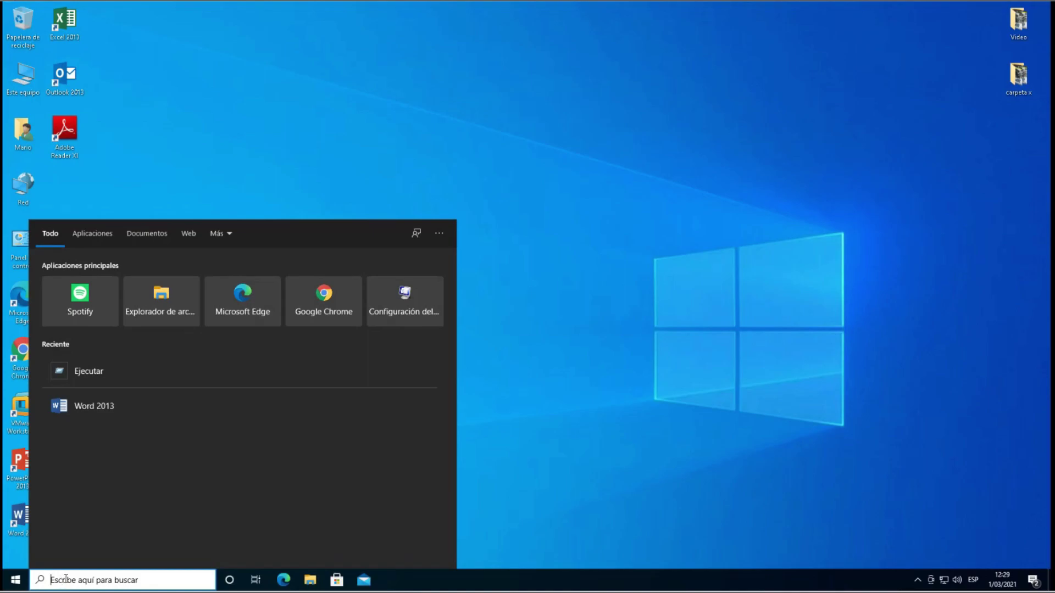
left_click(500, 579)
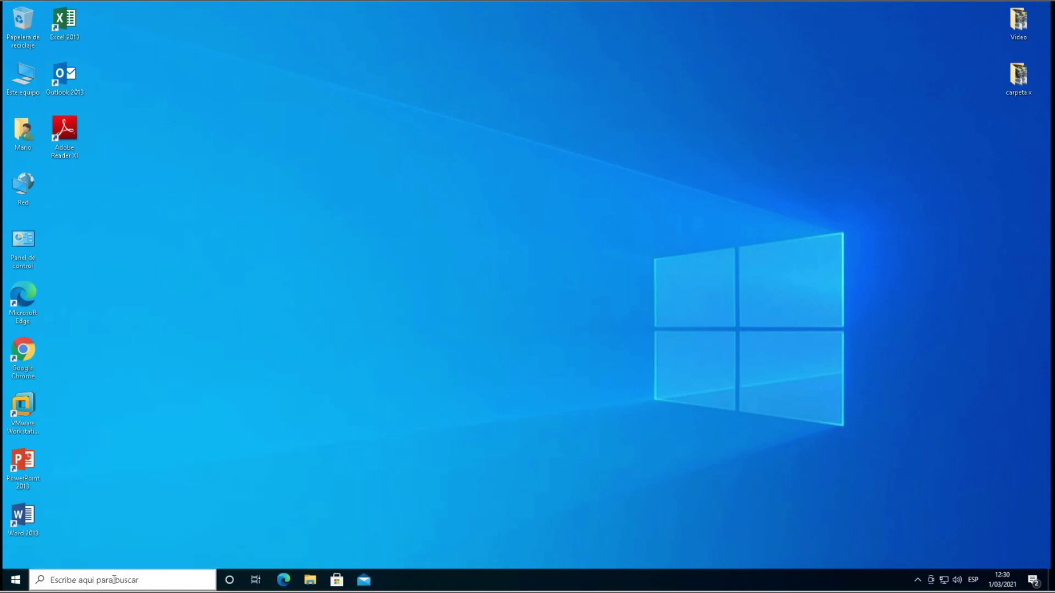
right_click(472, 587)
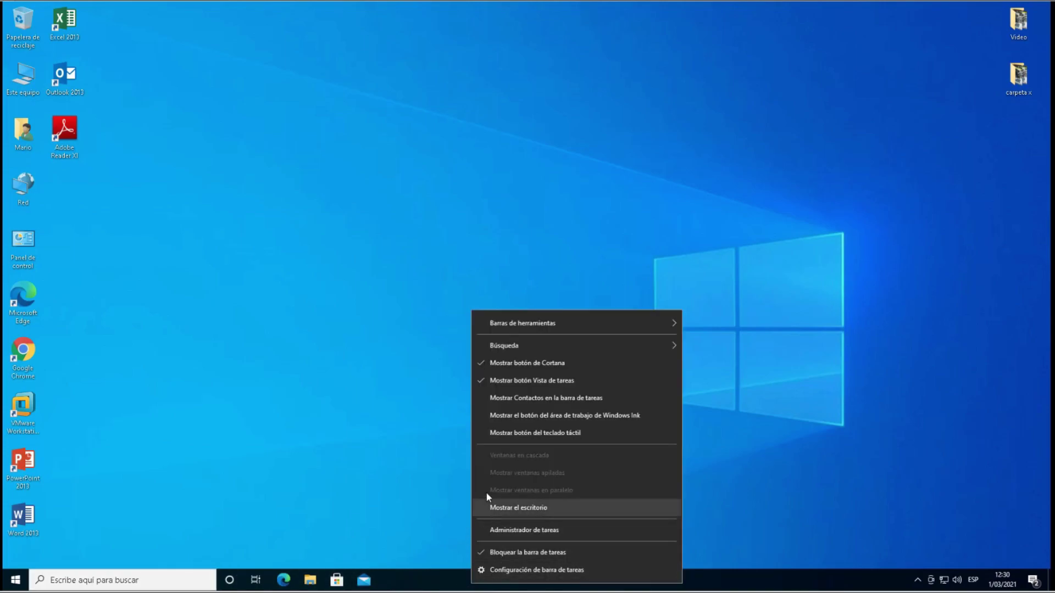
mouse_move(550, 351)
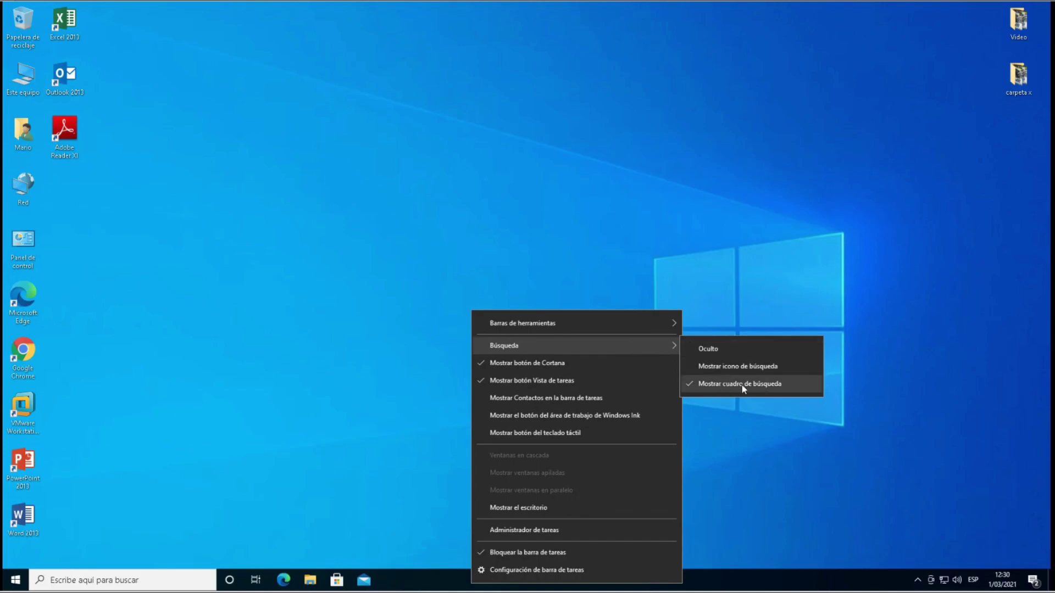
left_click(711, 367)
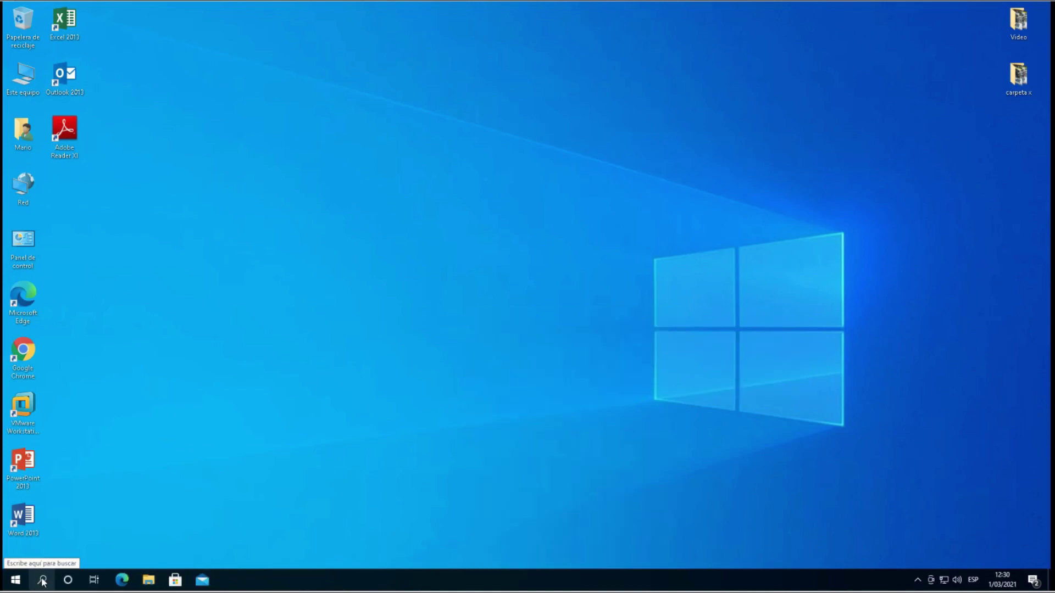
Set the taskbar search to hidden so neither the icon nor the box is shown
right_click(275, 582)
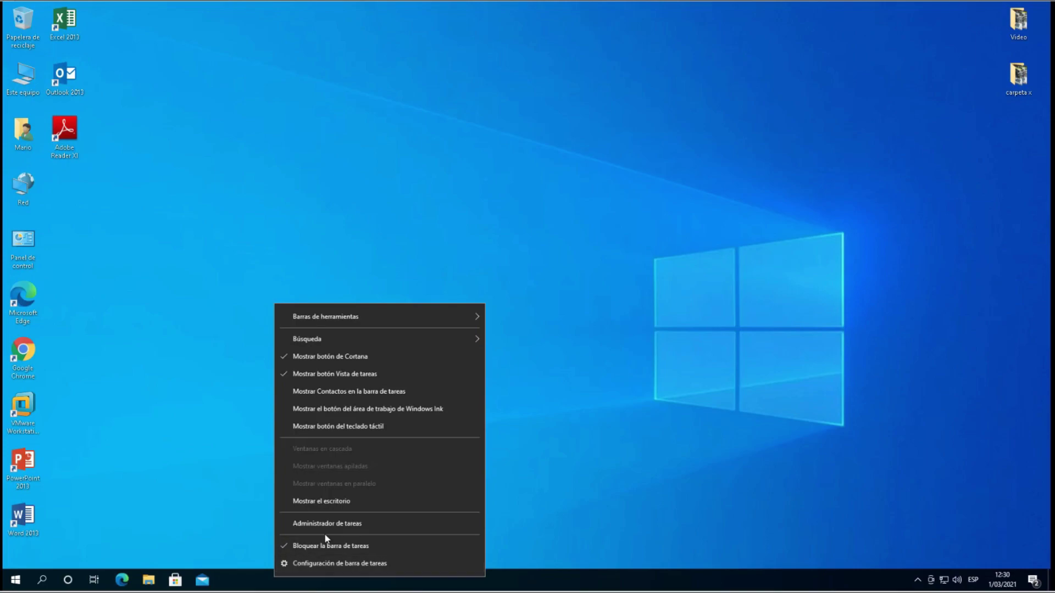
mouse_move(394, 342)
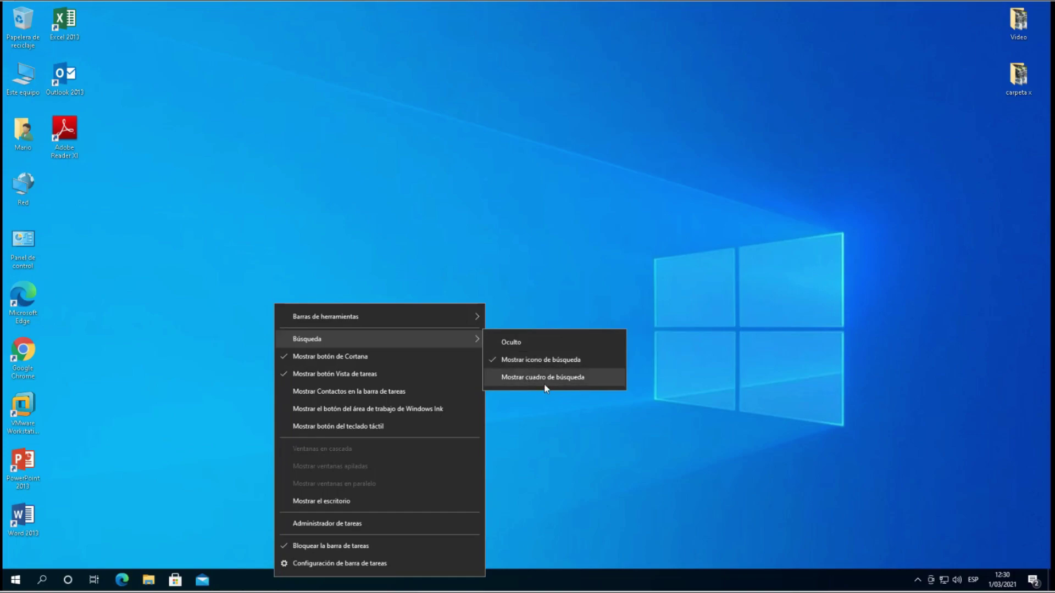
left_click(520, 349)
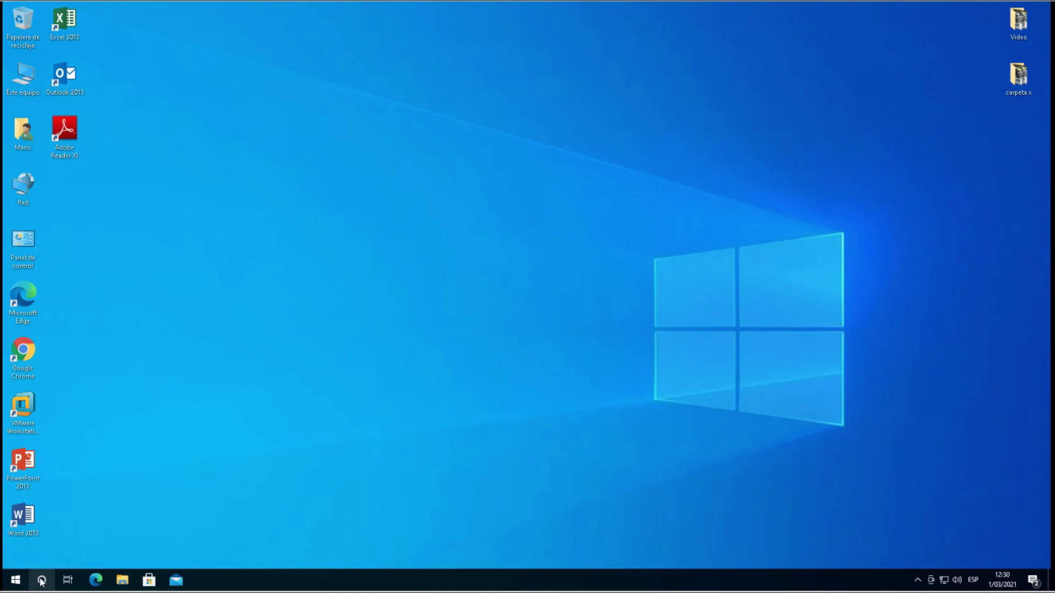
Set the taskbar search to show as a full search box
right_click(223, 574)
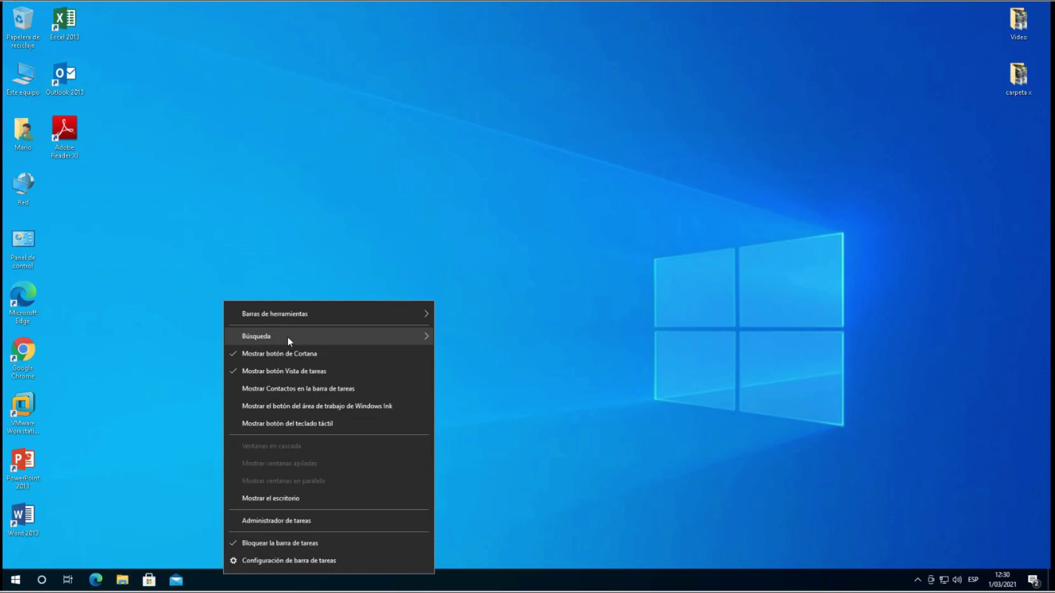
mouse_move(289, 336)
left_click(470, 373)
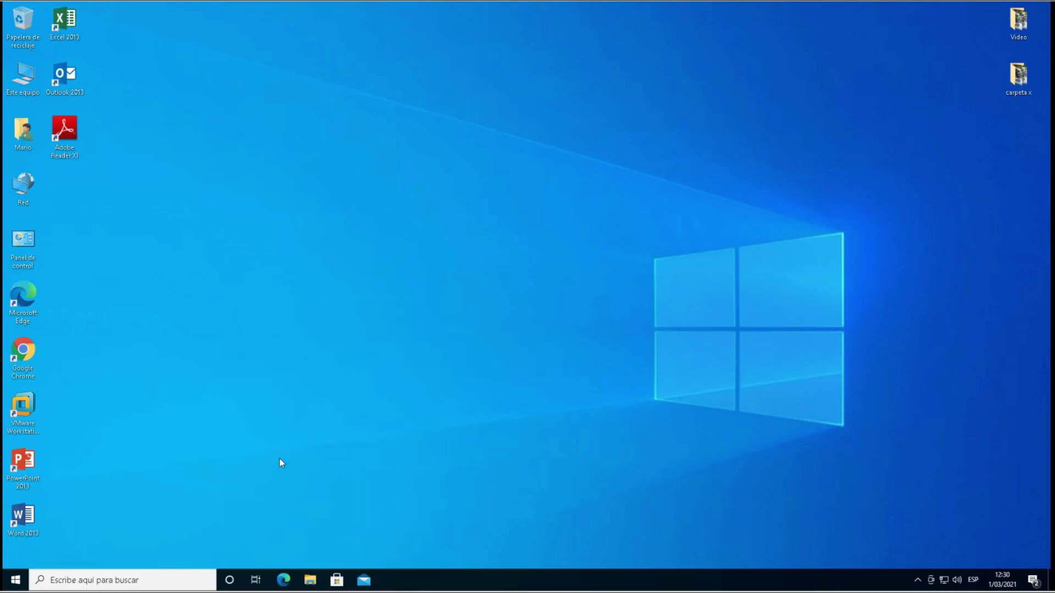
right_click(456, 577)
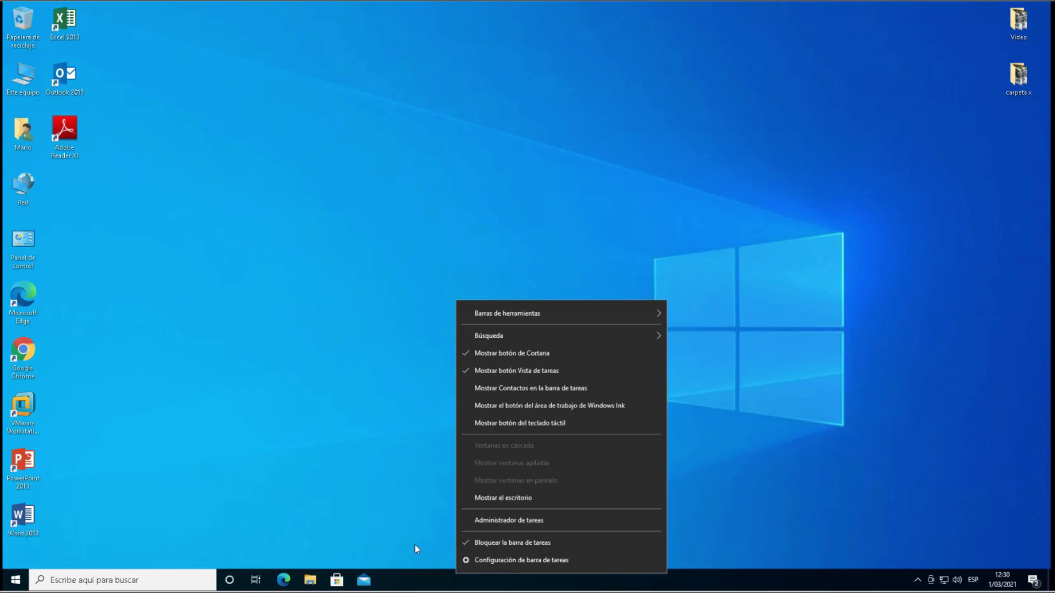
left_click(403, 504)
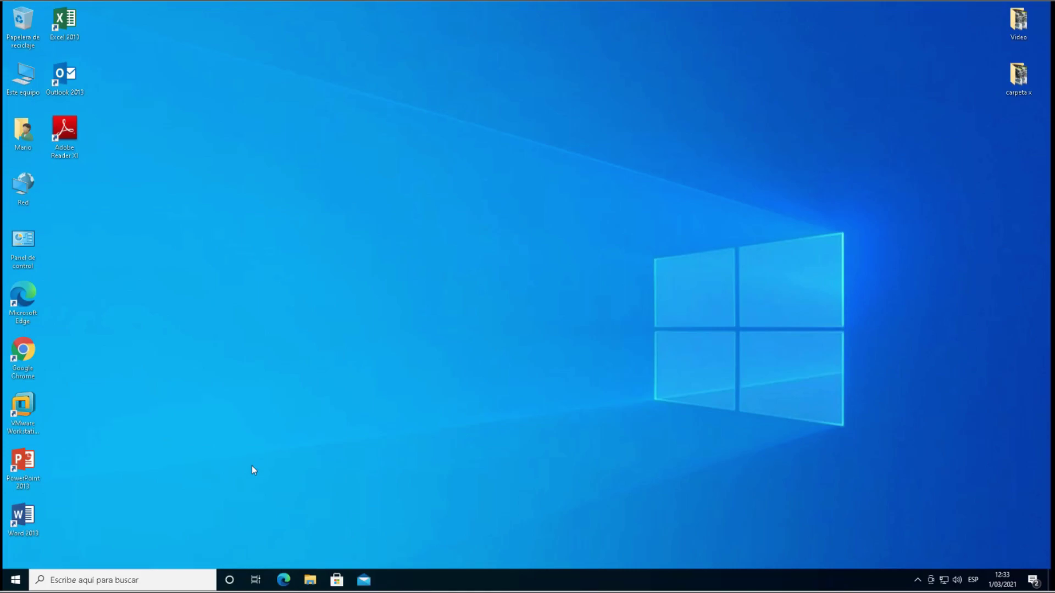
Open the drive optimization utility by running dfrgui.exe
key("super+r")
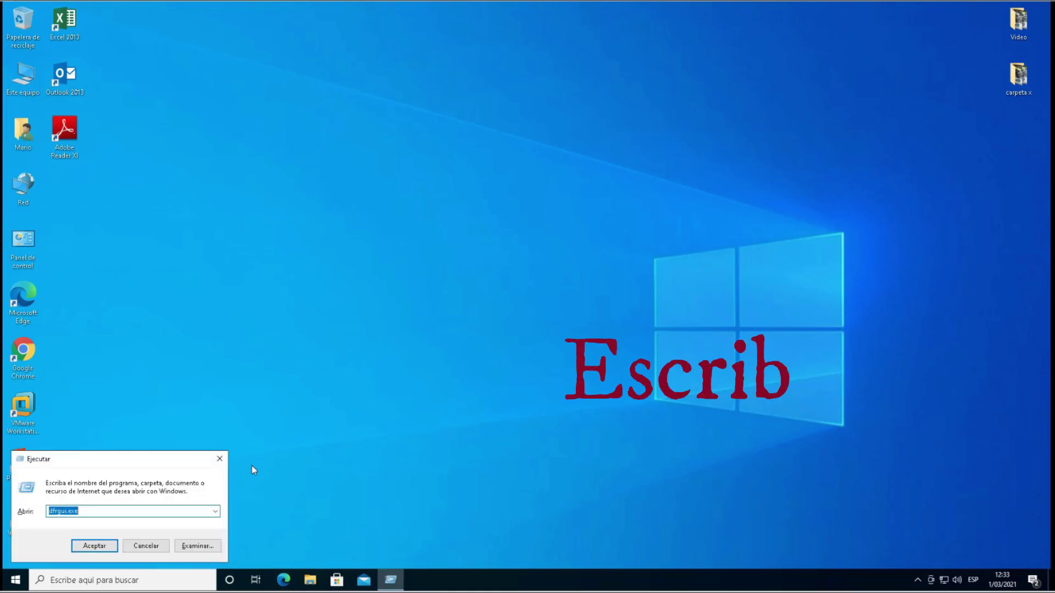
key("BackSpace")
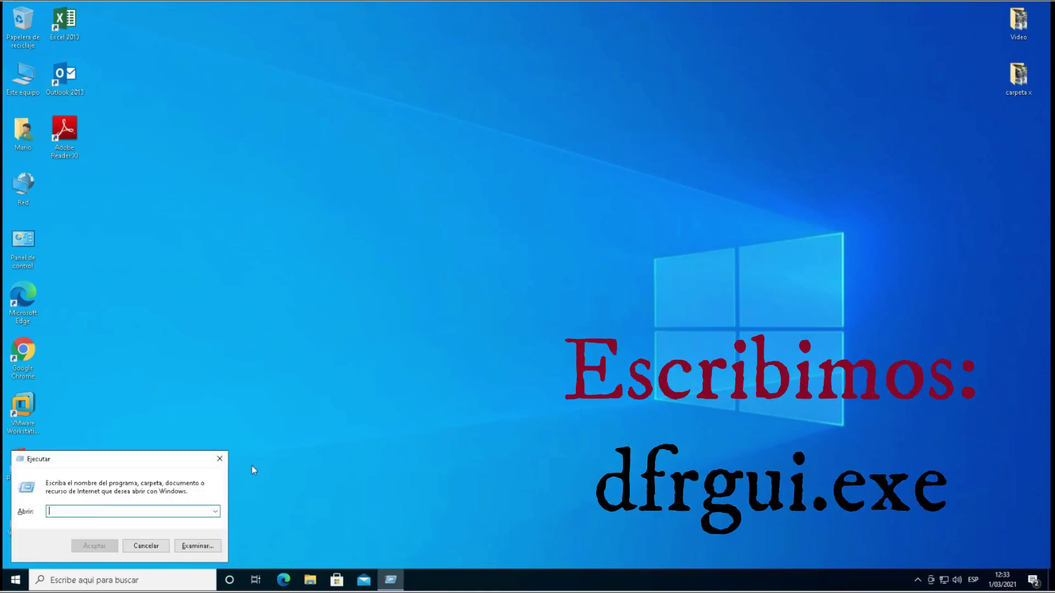
type("dfrgui.exe")
key("Return")
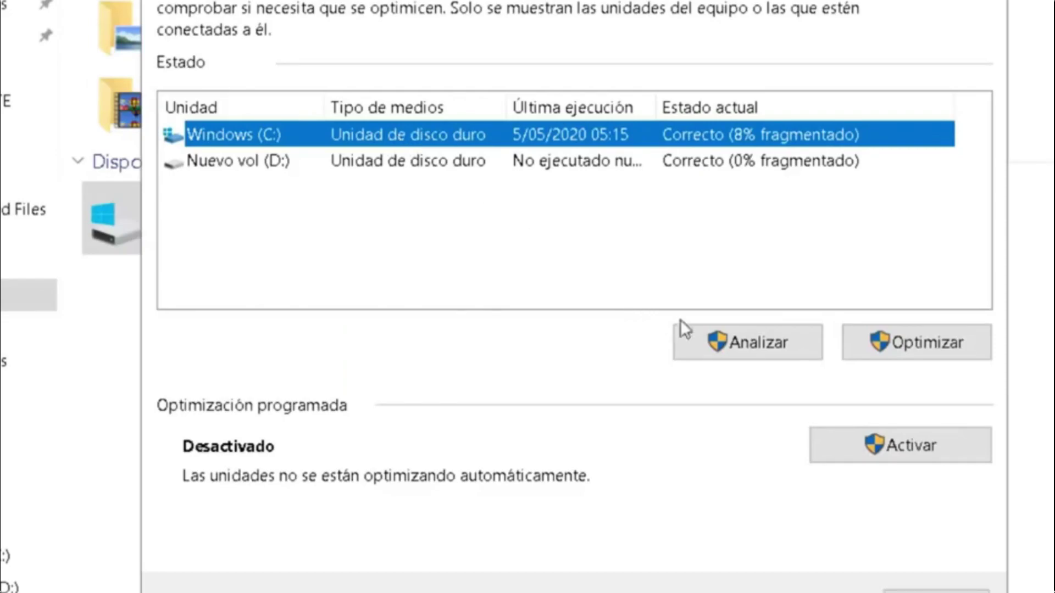
Analyze and optimize the Windows (C:) drive, and close the drive optimization utility
left_click(713, 336)
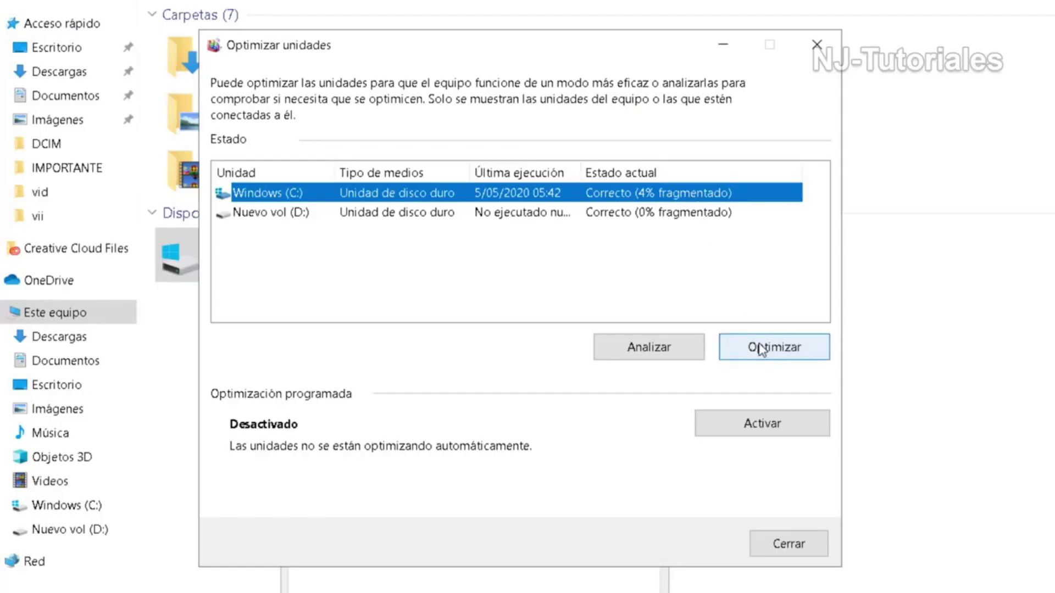
left_click(794, 349)
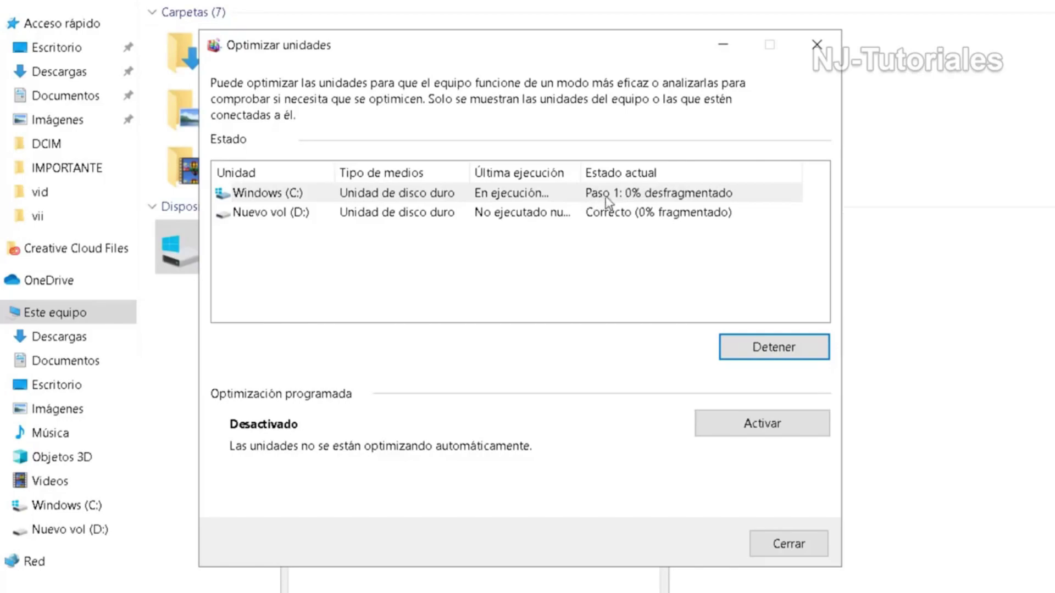
left_click(679, 199)
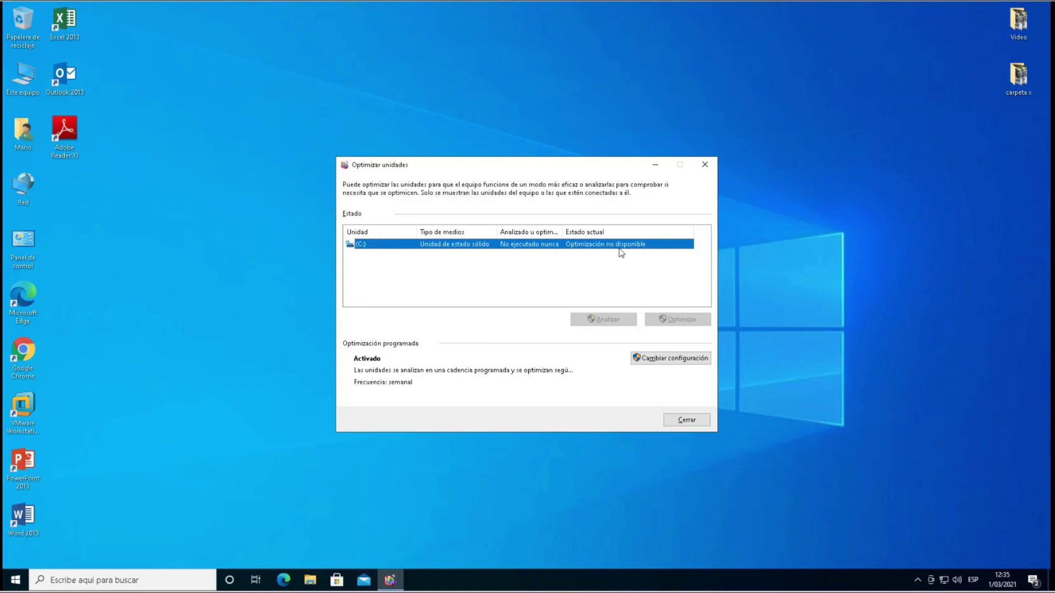
left_click(685, 420)
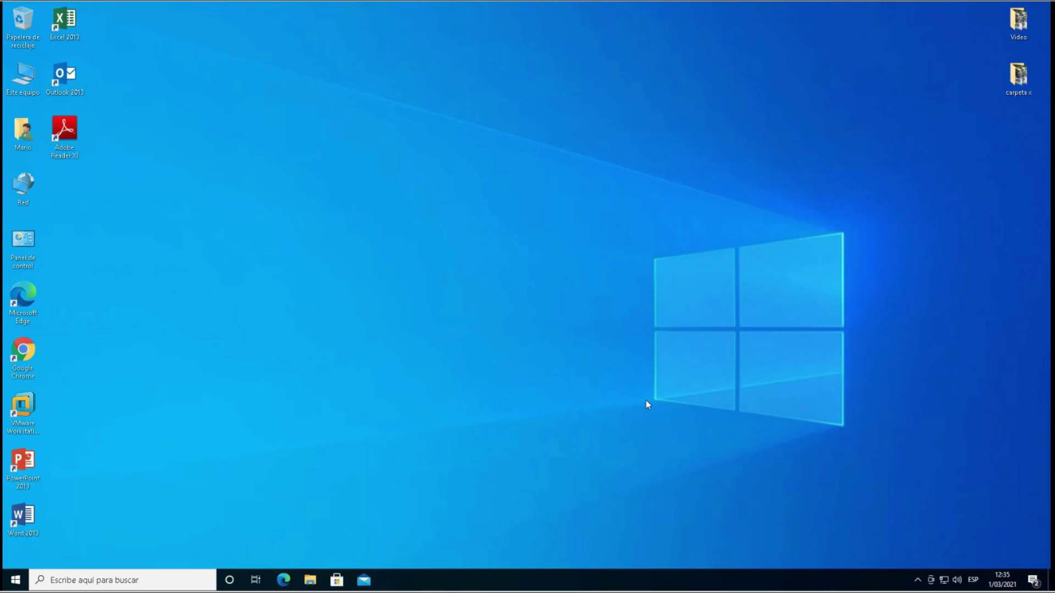
Restart the computer
left_click(13, 582)
mouse_move(21, 556)
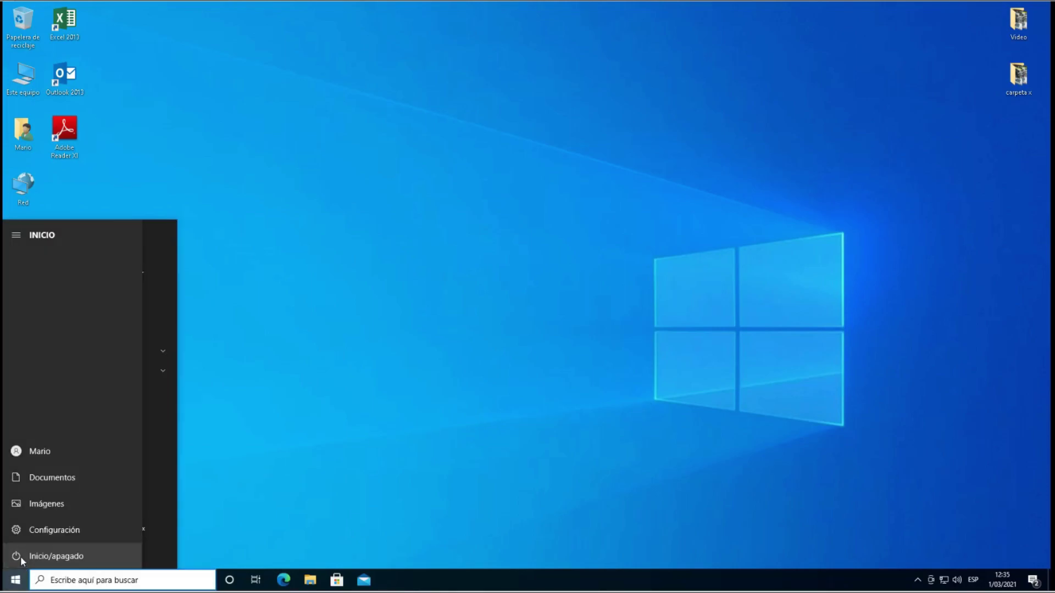
left_click(16, 556)
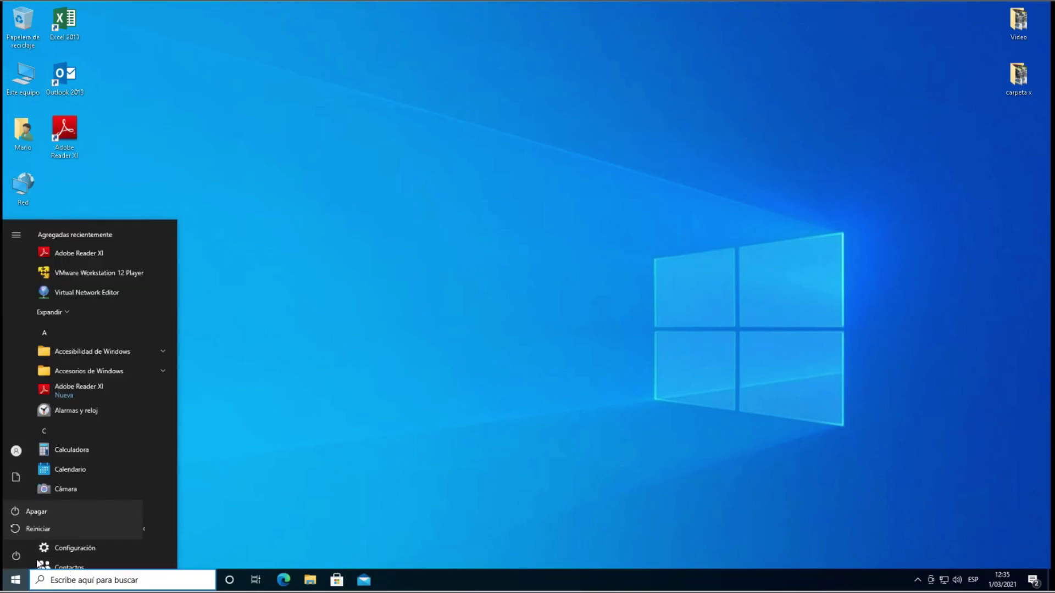
left_click(43, 535)
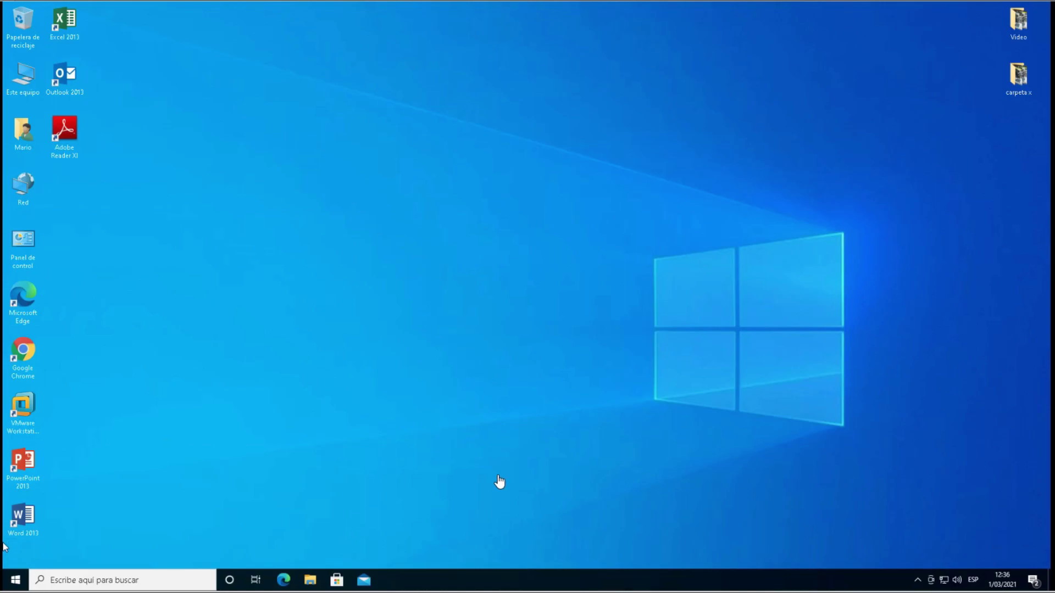
Check which startup apps are enabled or disabled in Task Manager, and close it
right_click(493, 577)
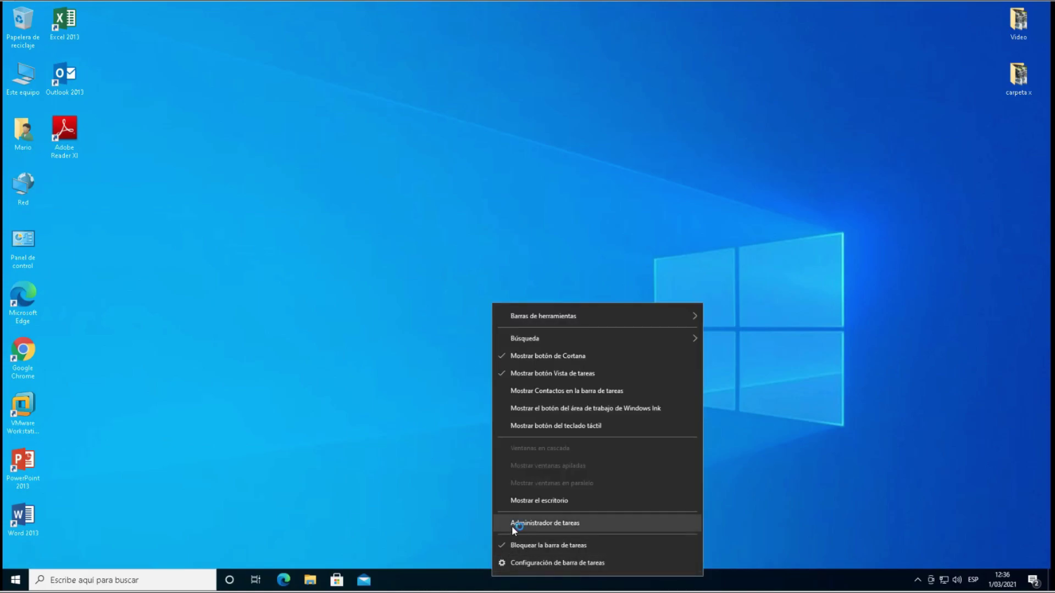
left_click(512, 524)
left_click(280, 88)
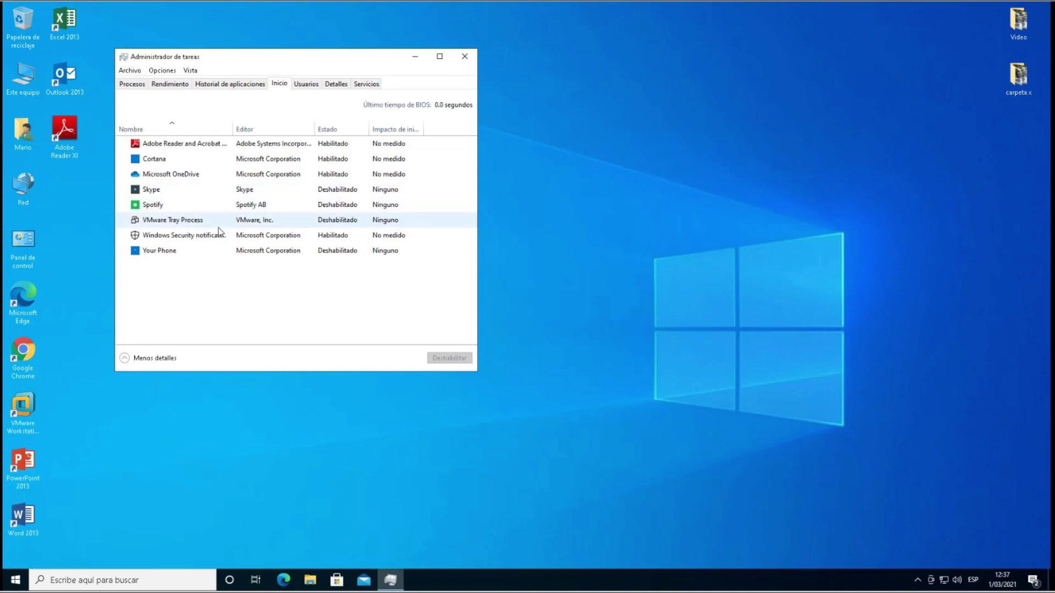
left_click(464, 56)
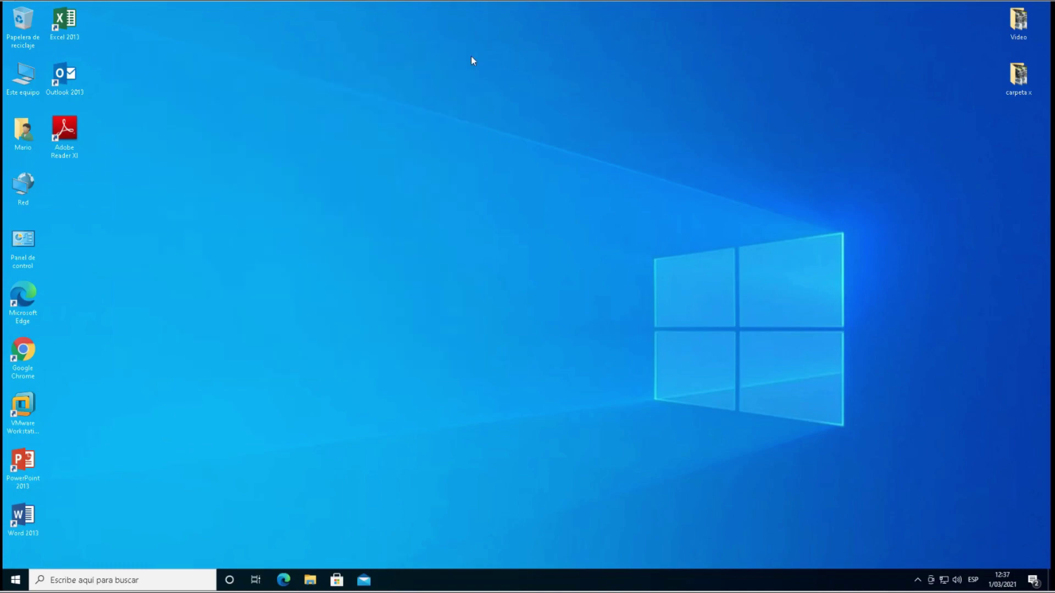